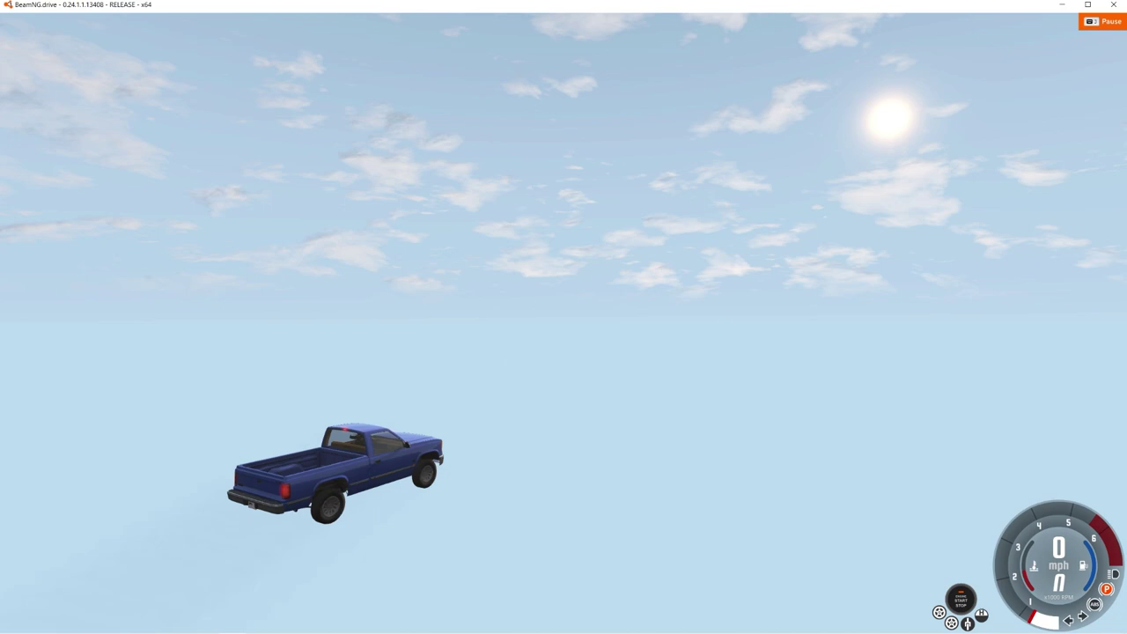
Step: Open the World Editor for the test map and narrow the column holding the Asset Browser and Material Editor
right_drag(154, 555, 169, 558)
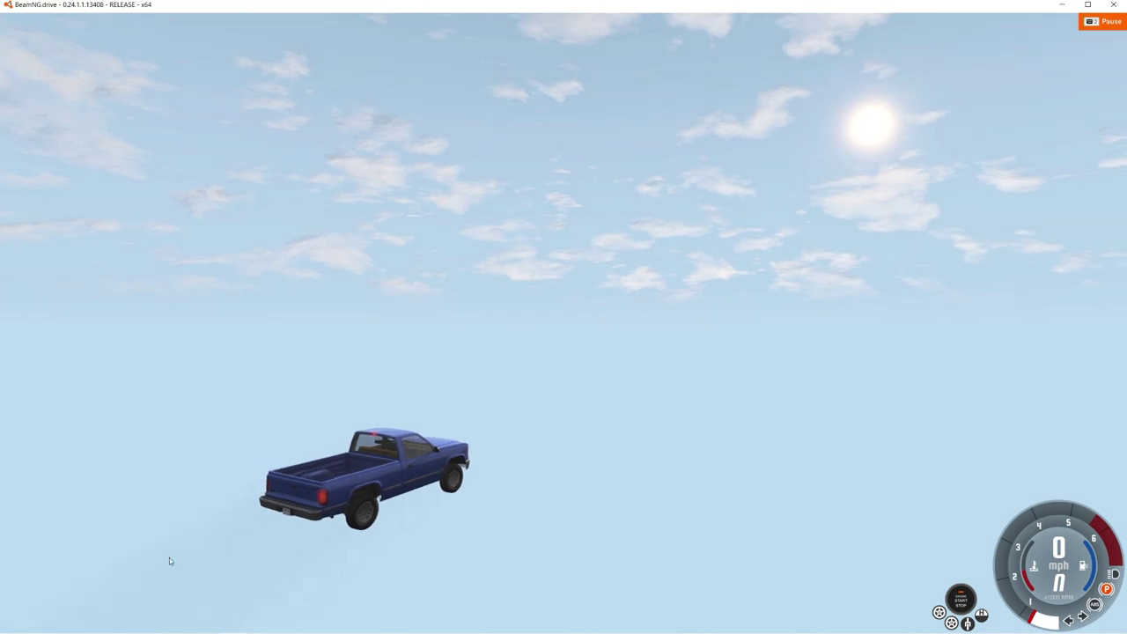
key(F11)
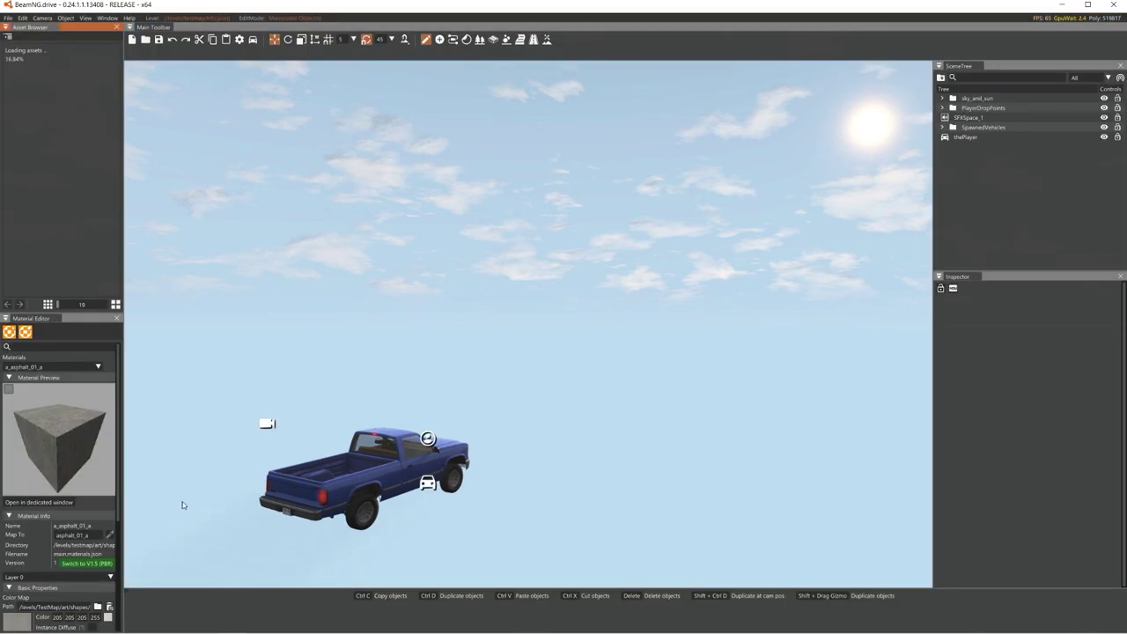
right_drag(530, 435, 452, 382)
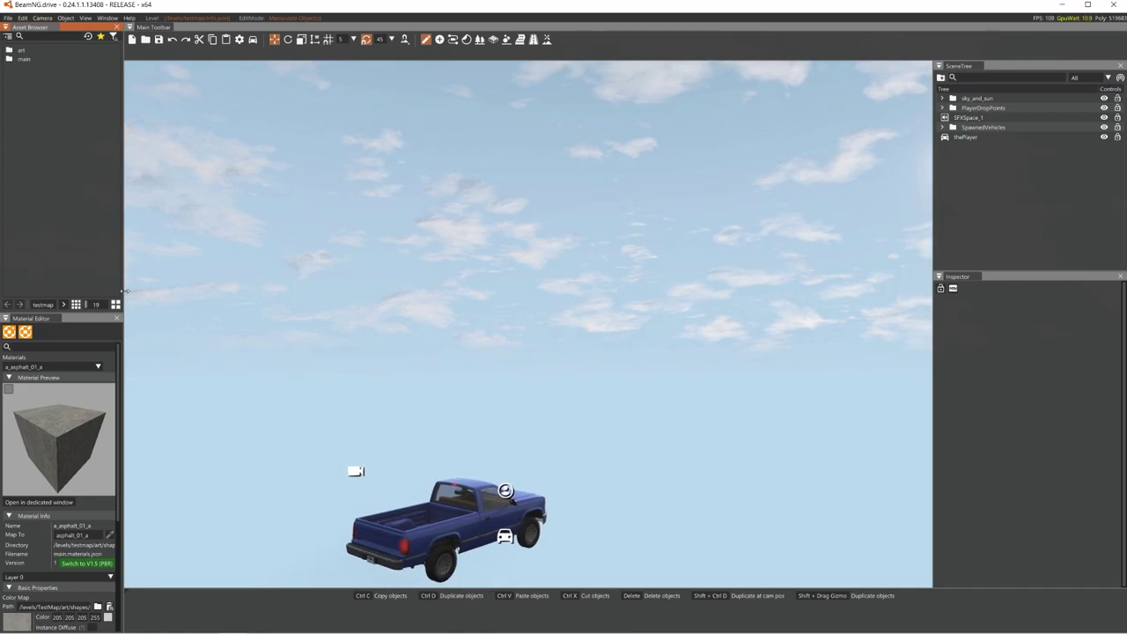
drag(124, 295, 112, 290)
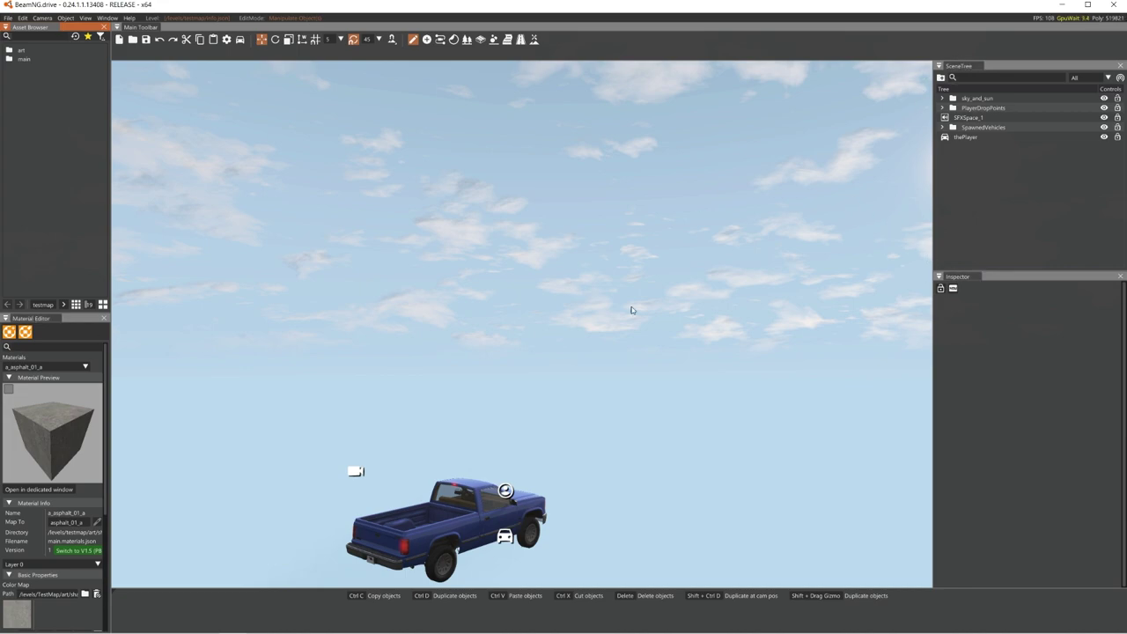
right_drag(694, 232, 702, 234)
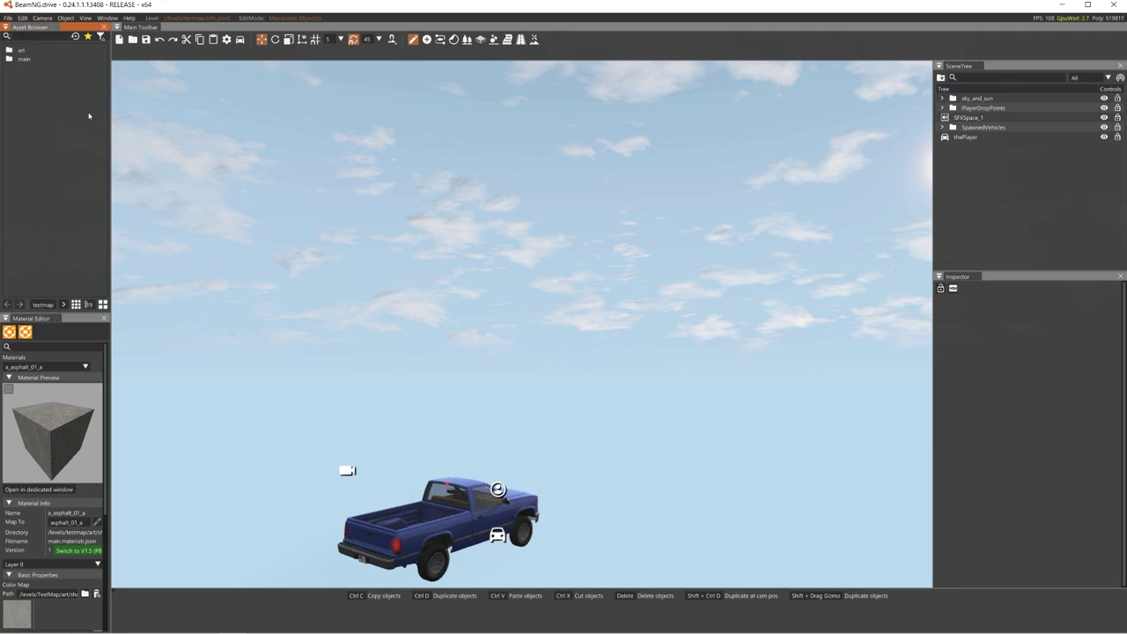
Step: Make sure the Asset Browser, Inspector and Scene Tree windows are open in the editor
click(107, 18)
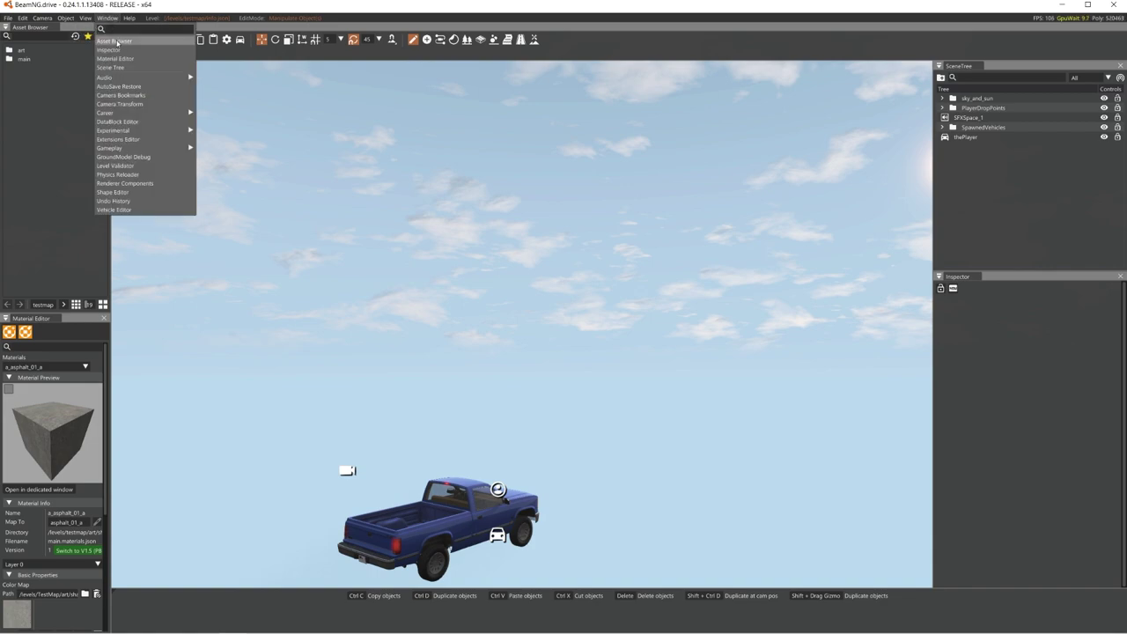
click(116, 41)
click(101, 19)
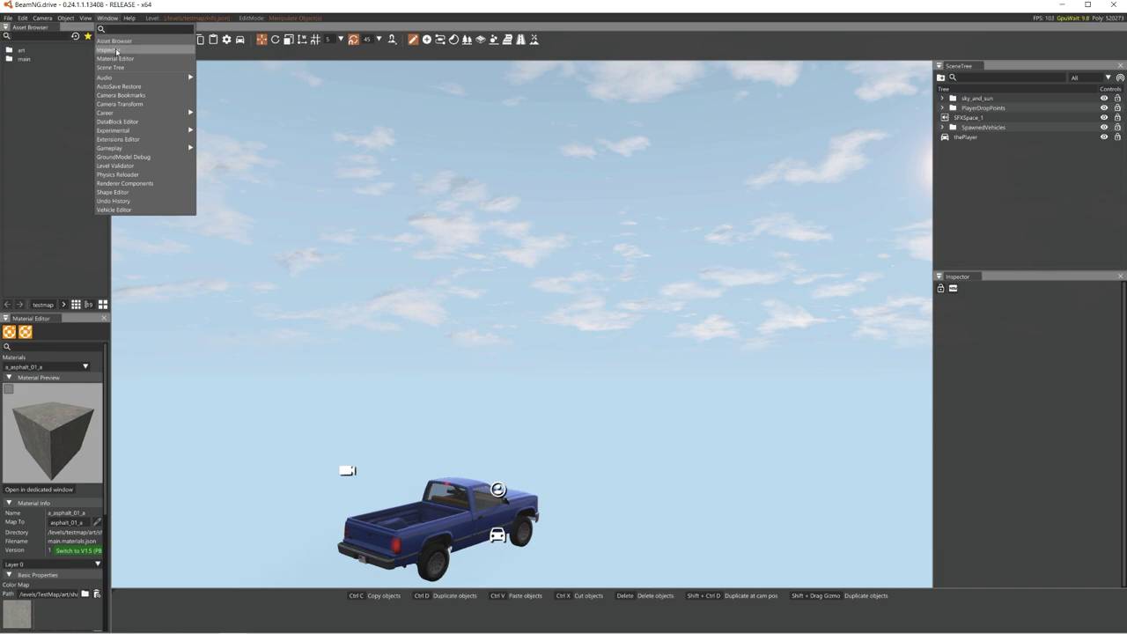
click(116, 51)
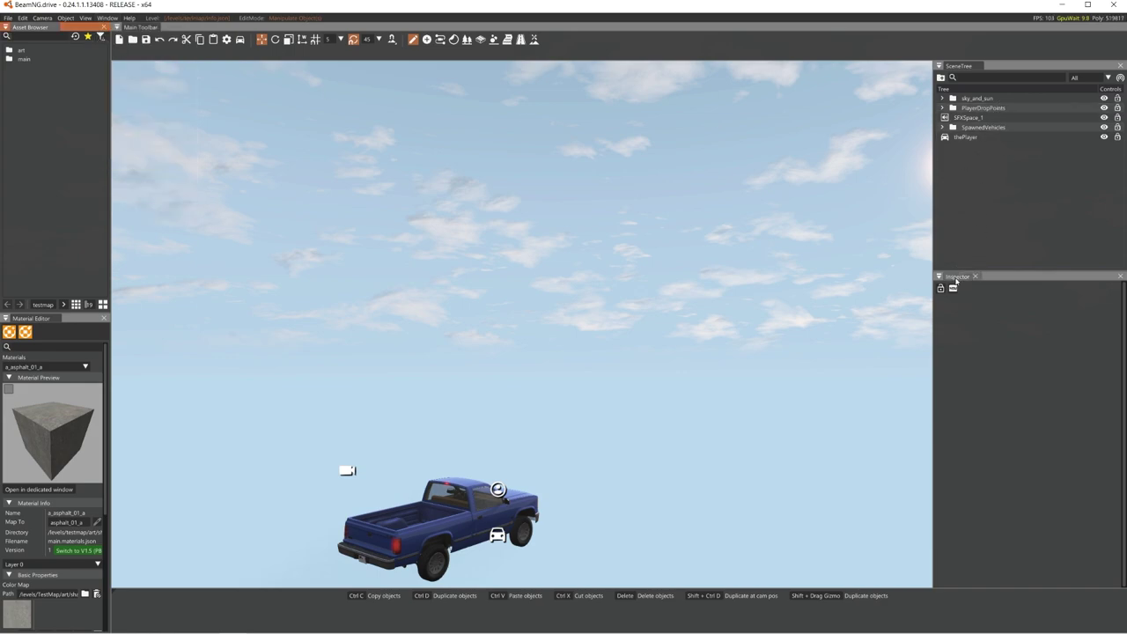
click(106, 19)
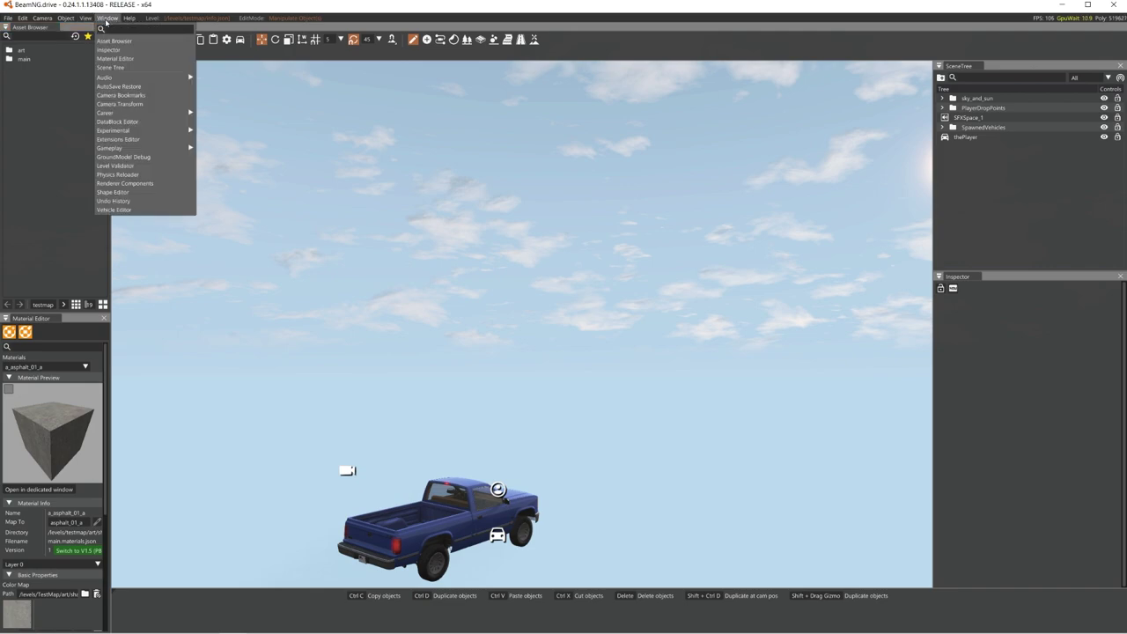
click(117, 68)
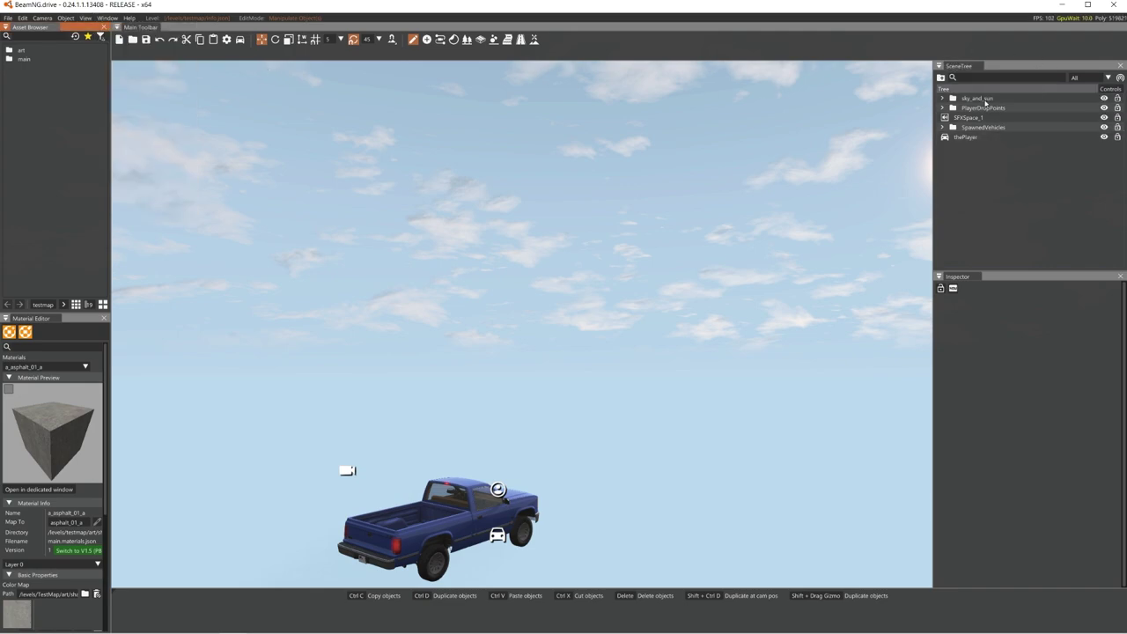
Step: Undock the Inspector and SceneTree windows and dock them again with the Inspector below the SceneTree
click(962, 279)
drag(960, 282, 1025, 353)
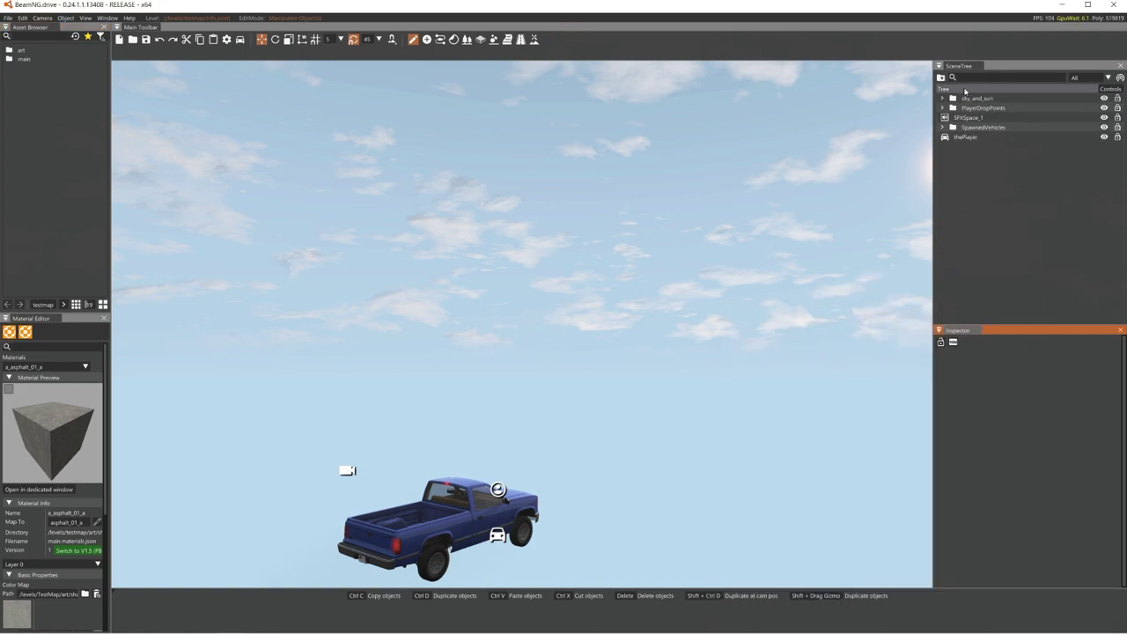
drag(960, 67, 1030, 302)
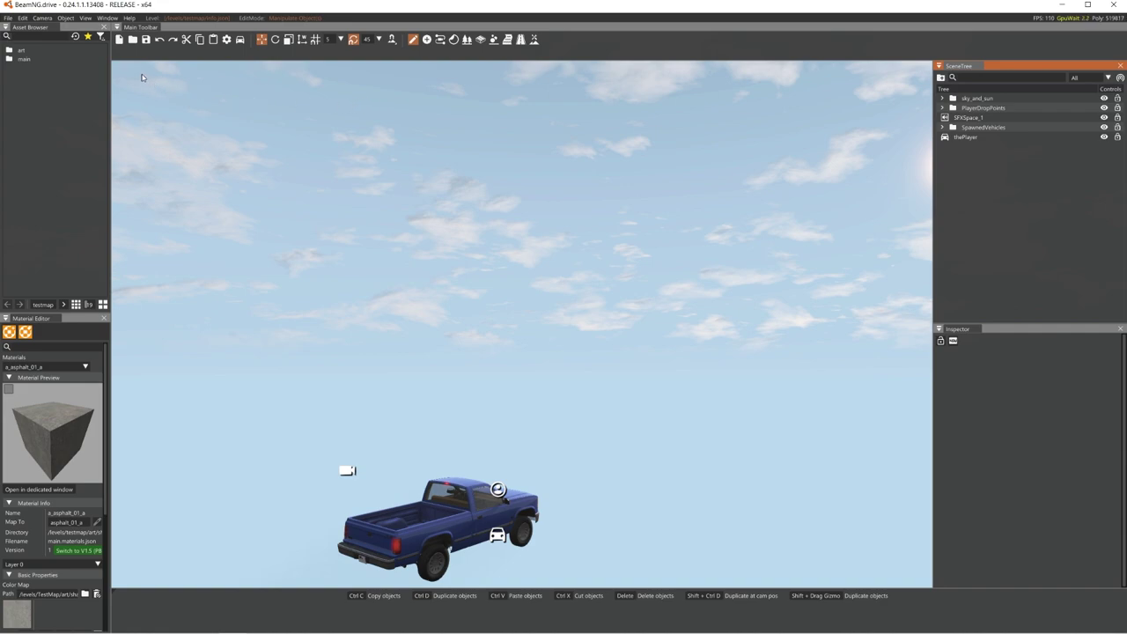
Step: Make sure the Material Editor window is open, undock it and dock it again below the Asset Browser
click(107, 18)
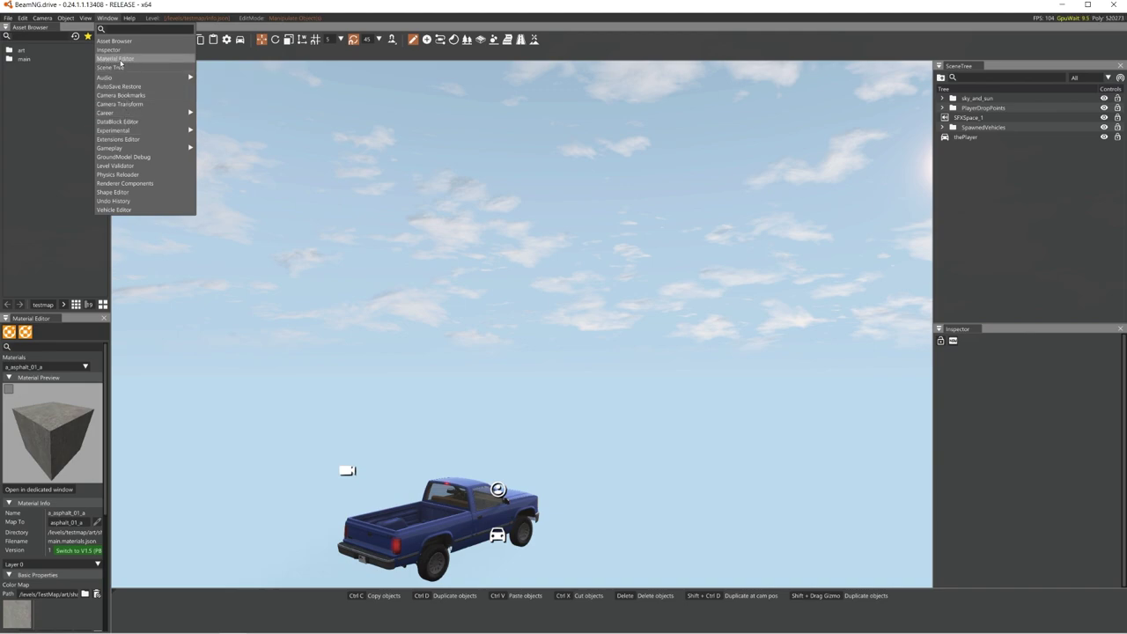
click(121, 59)
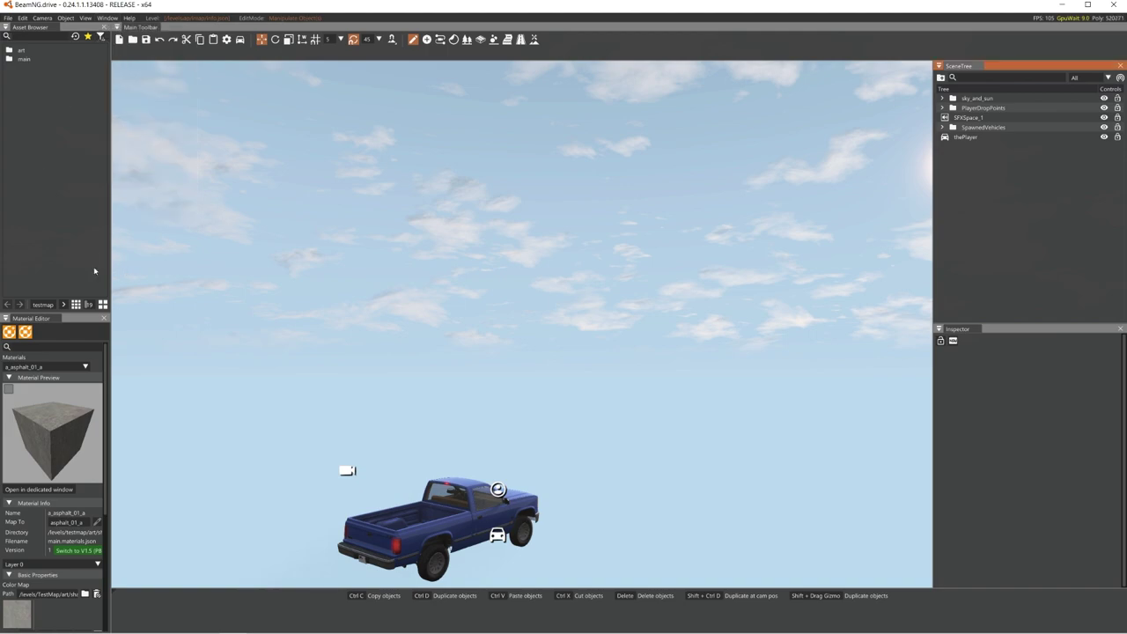
drag(36, 313, 45, 250)
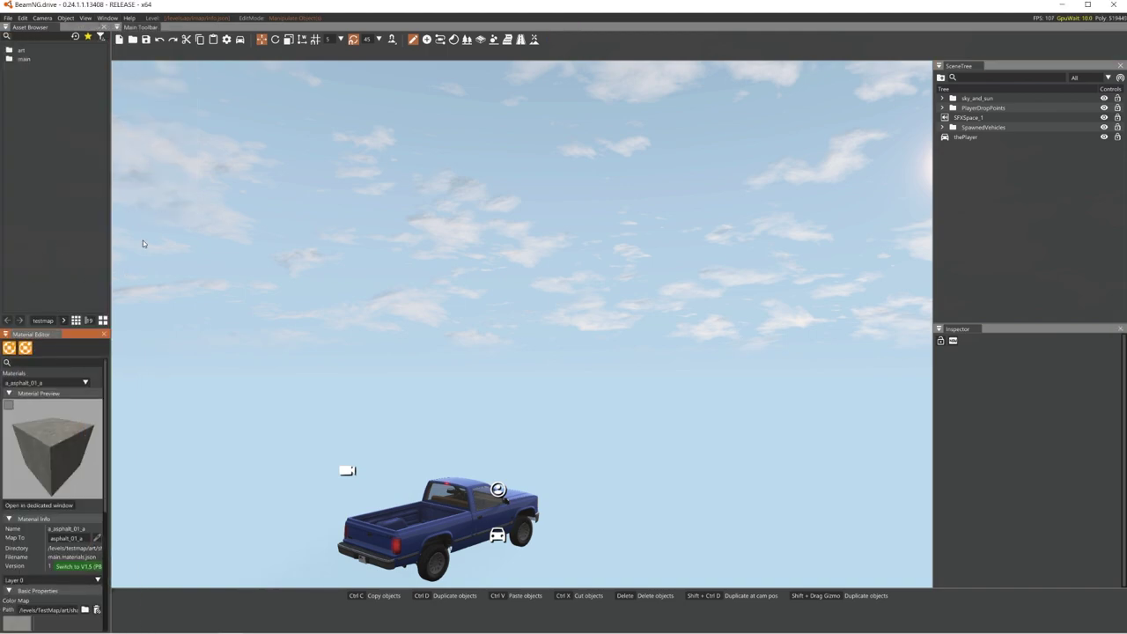
click(54, 335)
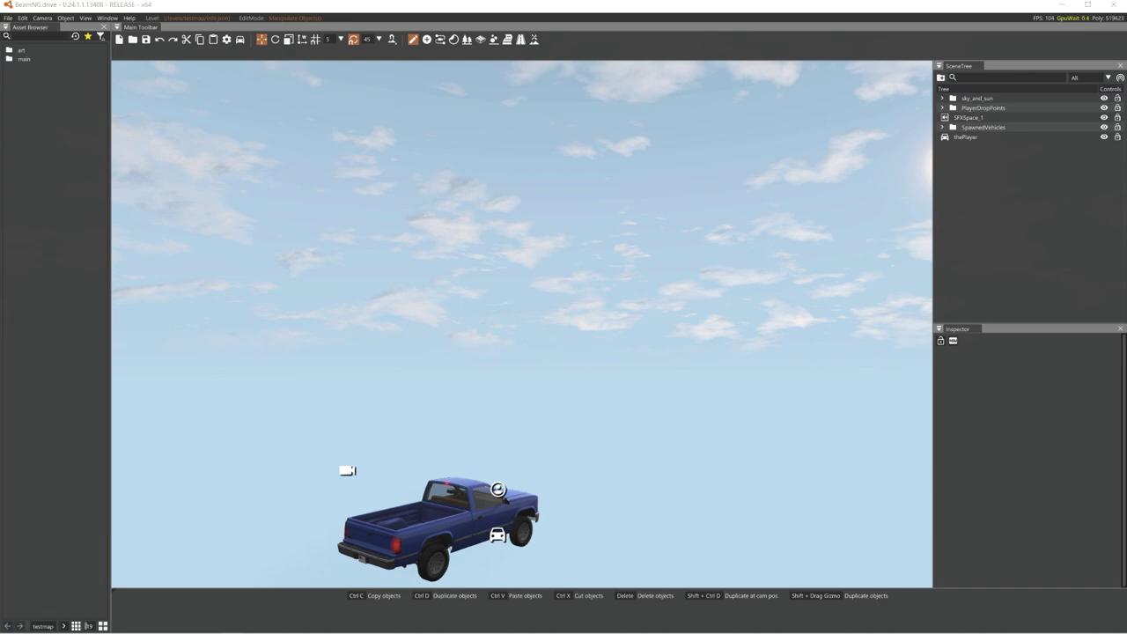
drag(0, 305, 59, 357)
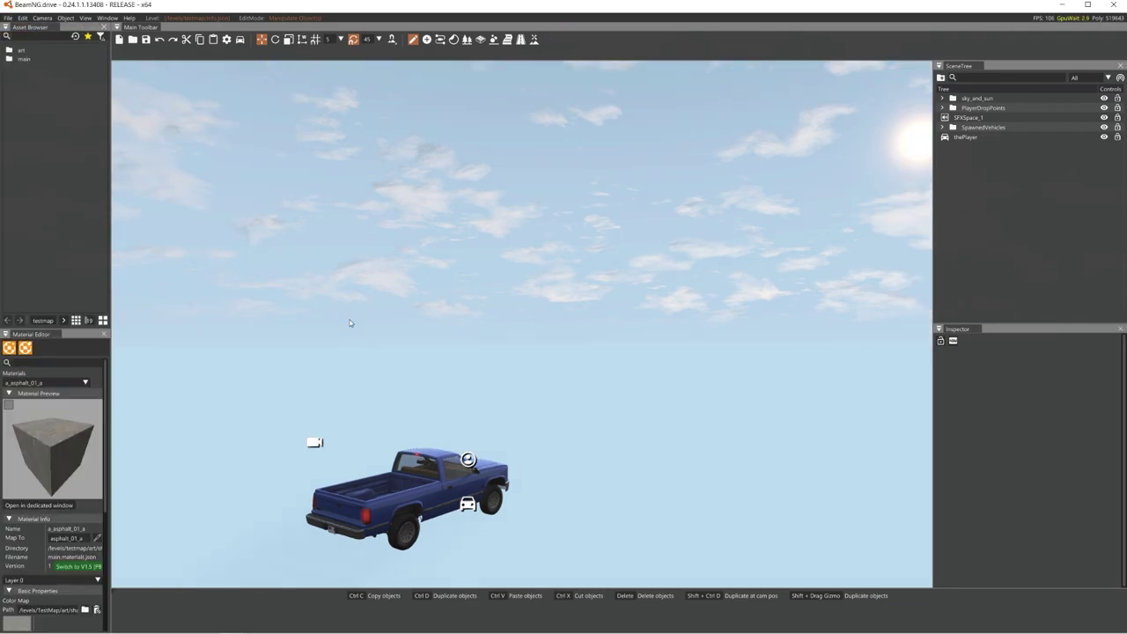
Step: Reset the truck to its spawn point and return to the free camera with the truck in view
right_drag(556, 195, 646, 7)
key(shift+c)
key(j)
key(r)
key(shift+c)
key(s)
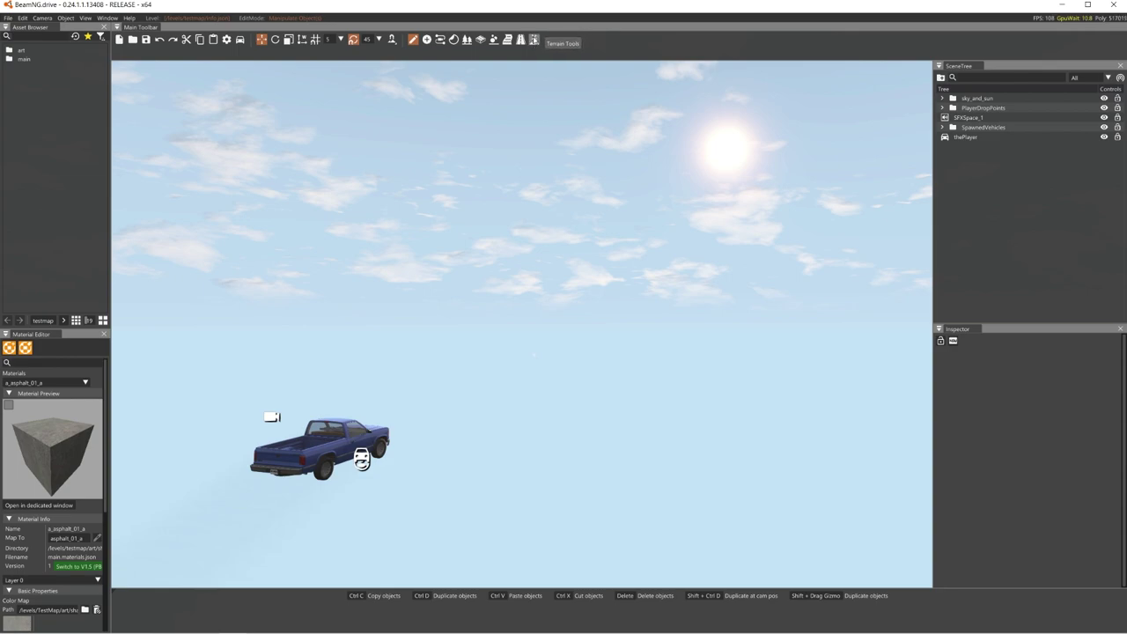
Step: Open the Import Terrain dialog from the Terrain Tools, then enlarge it and place it in the viewport
click(534, 39)
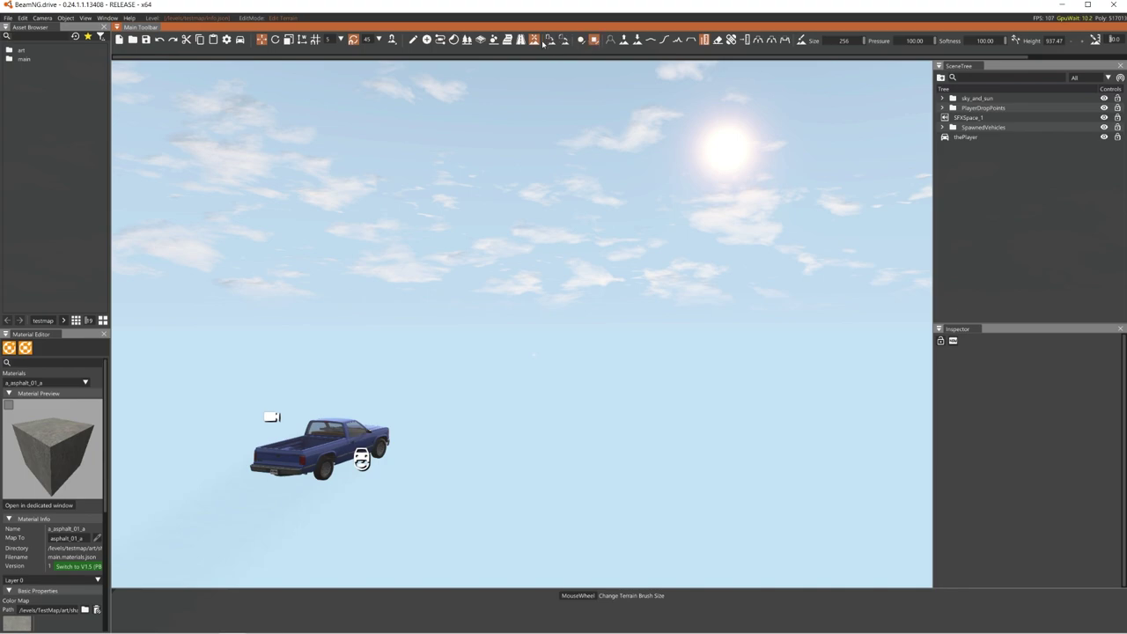
click(549, 41)
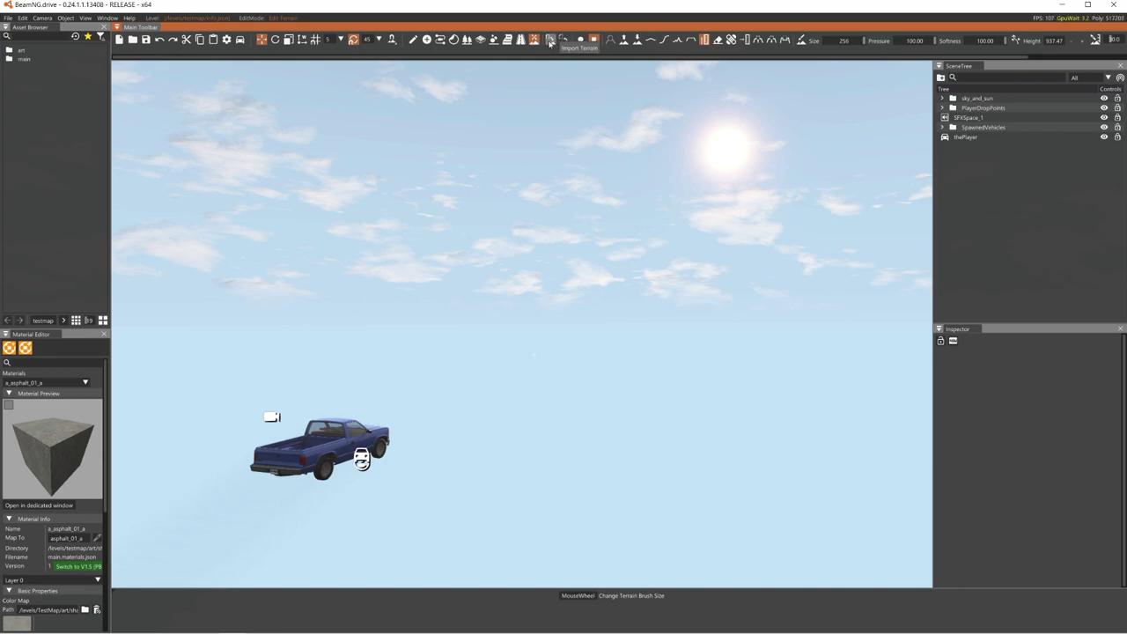
drag(431, 156, 403, 160)
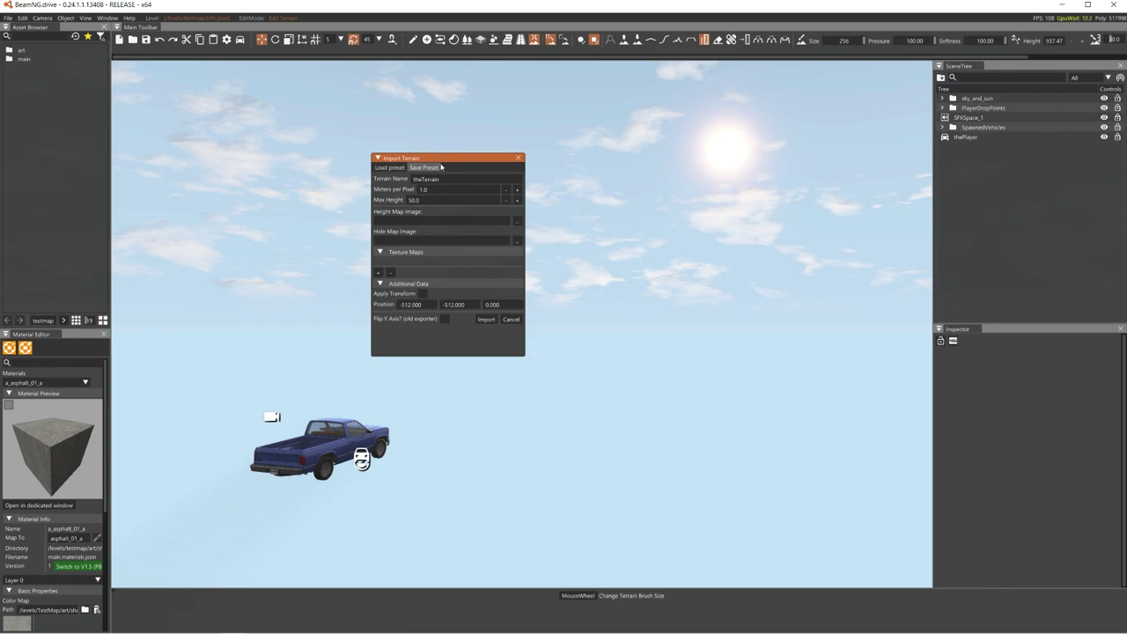
drag(432, 154, 432, 126)
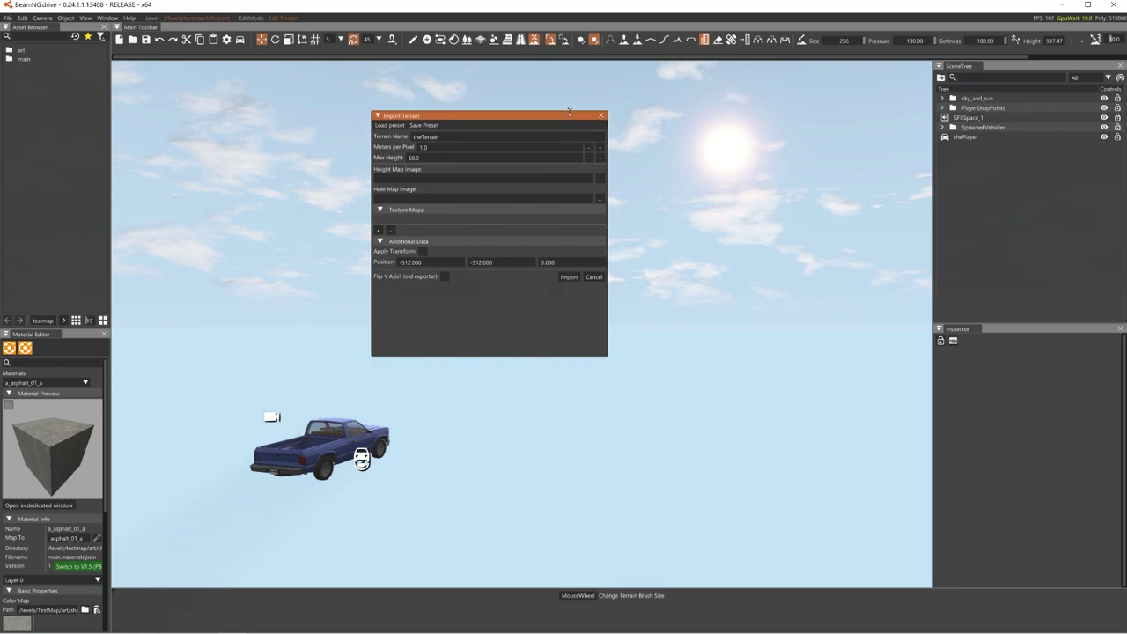
drag(569, 111, 491, 125)
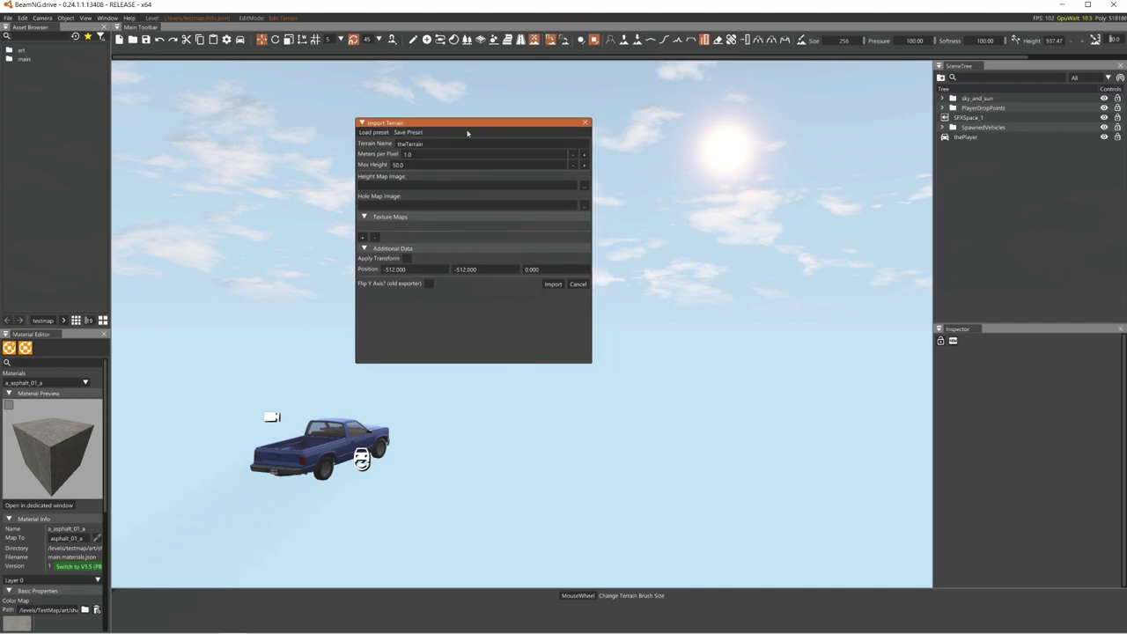
Step: Name the new terrain TestTerrain and set its maximum height to 1500
drag(410, 152, 364, 150)
text(Ter)
text(0)
Step: Choose BlankHeightmap.png from /levels/testmap/ as the height map image and import the terrain
click(583, 185)
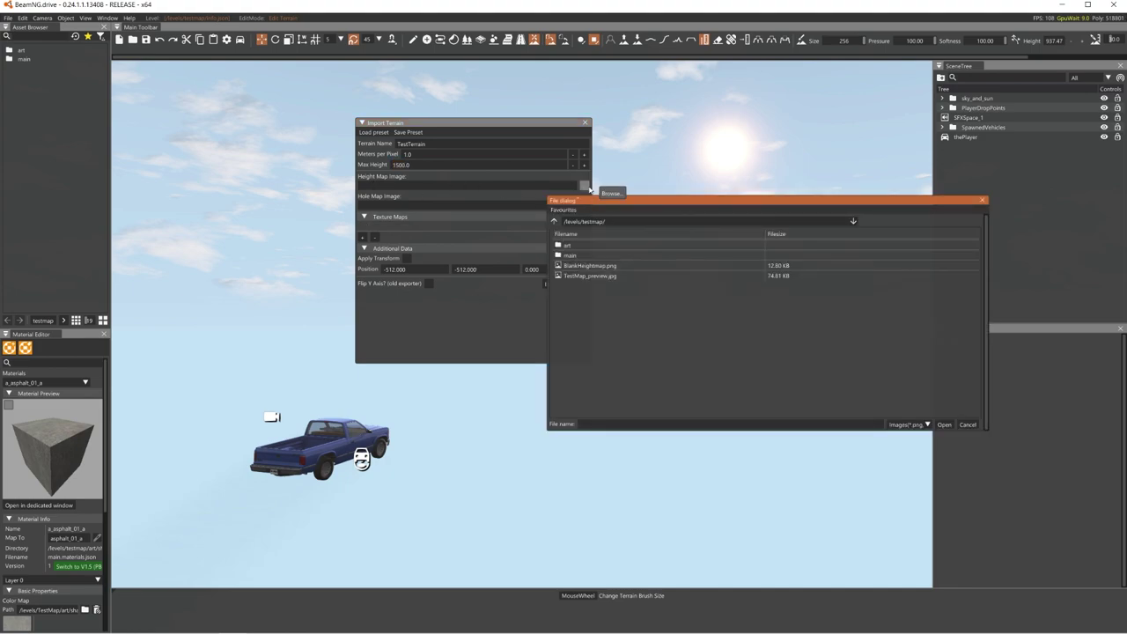
drag(577, 227, 517, 216)
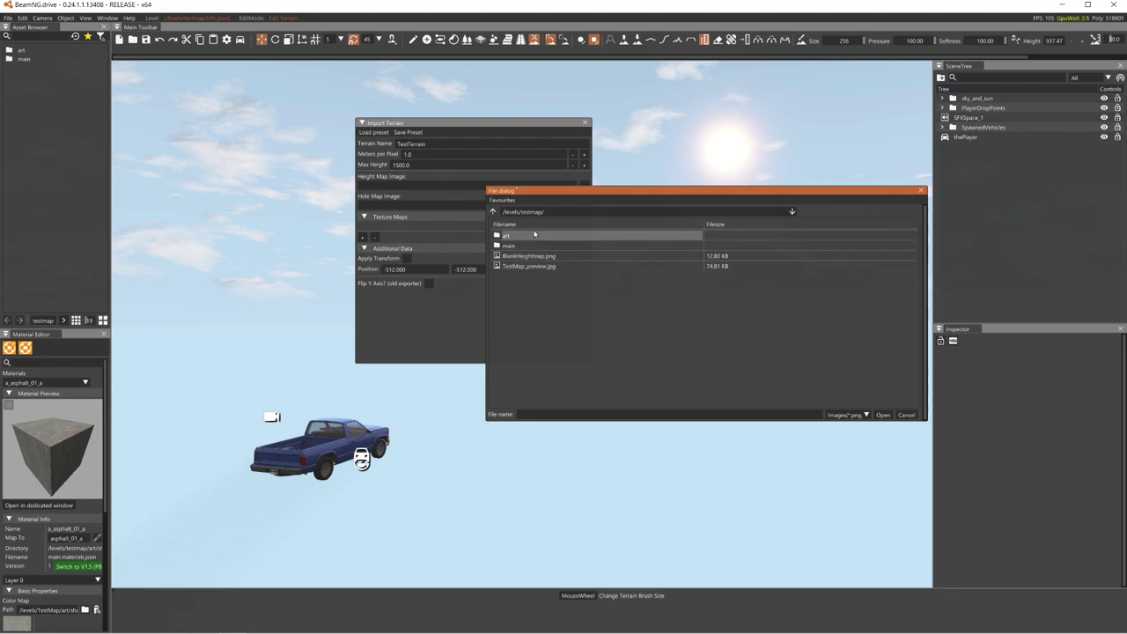
mouse_move(505, 270)
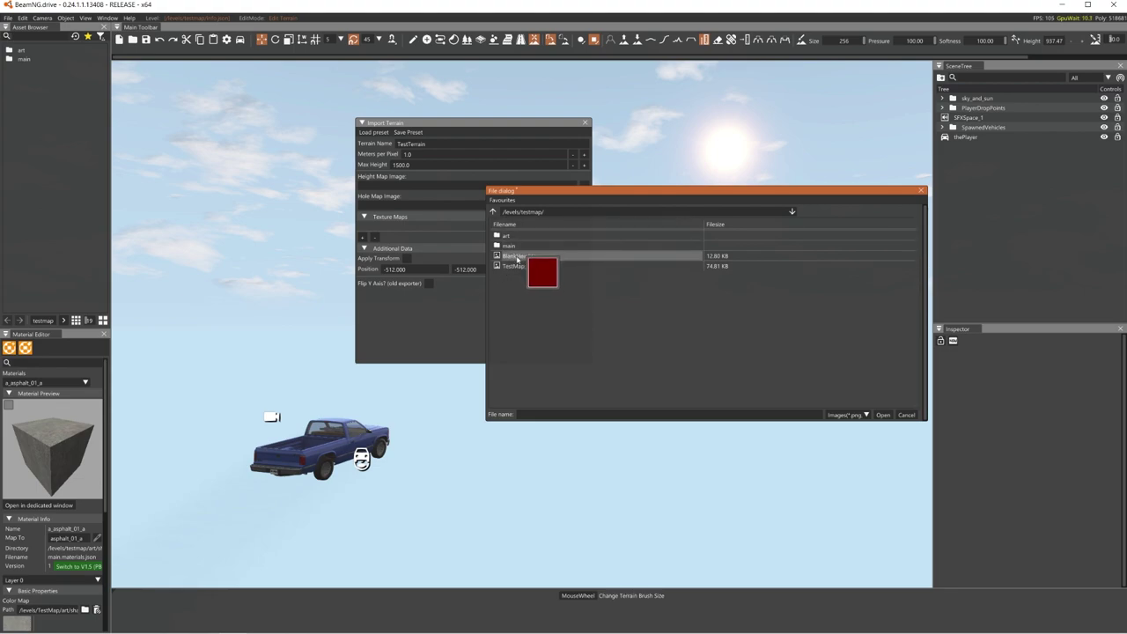
double_click(524, 258)
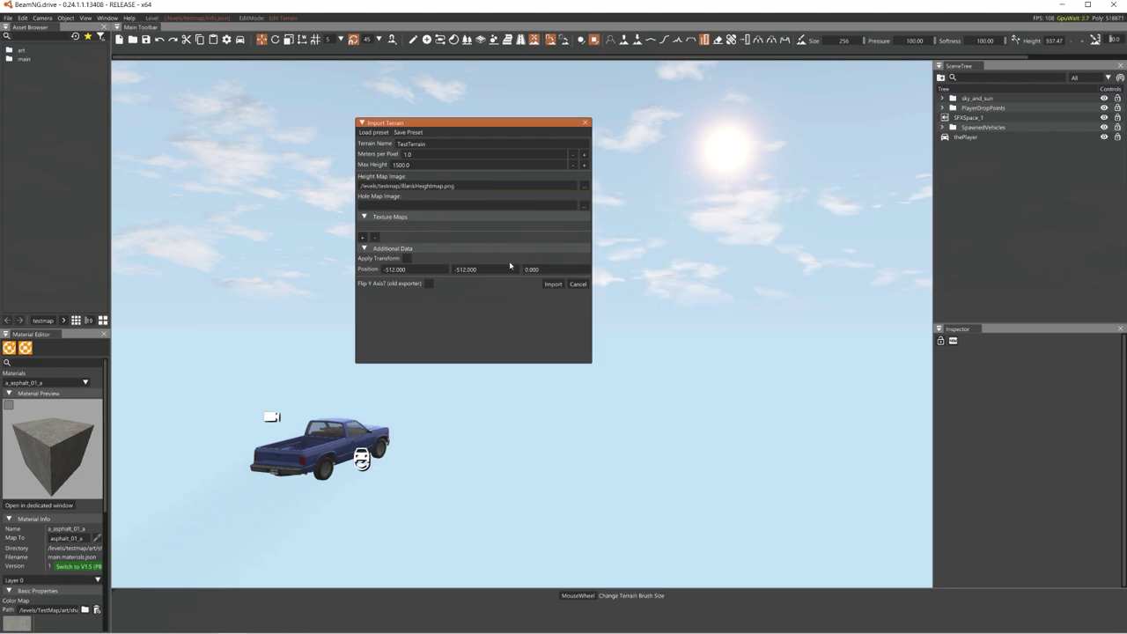
click(552, 283)
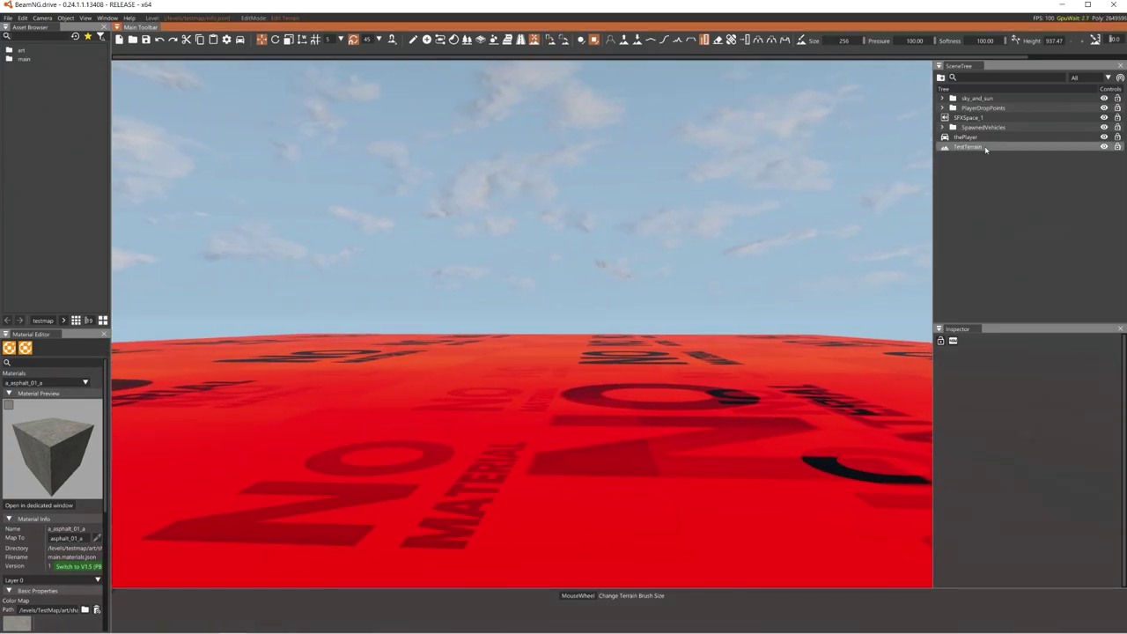
Step: Select TestTerrain, thePlayer and SFXSpace_1 in turn to examine each object in the scene and its properties
click(978, 146)
right_drag(616, 308, 757, 284)
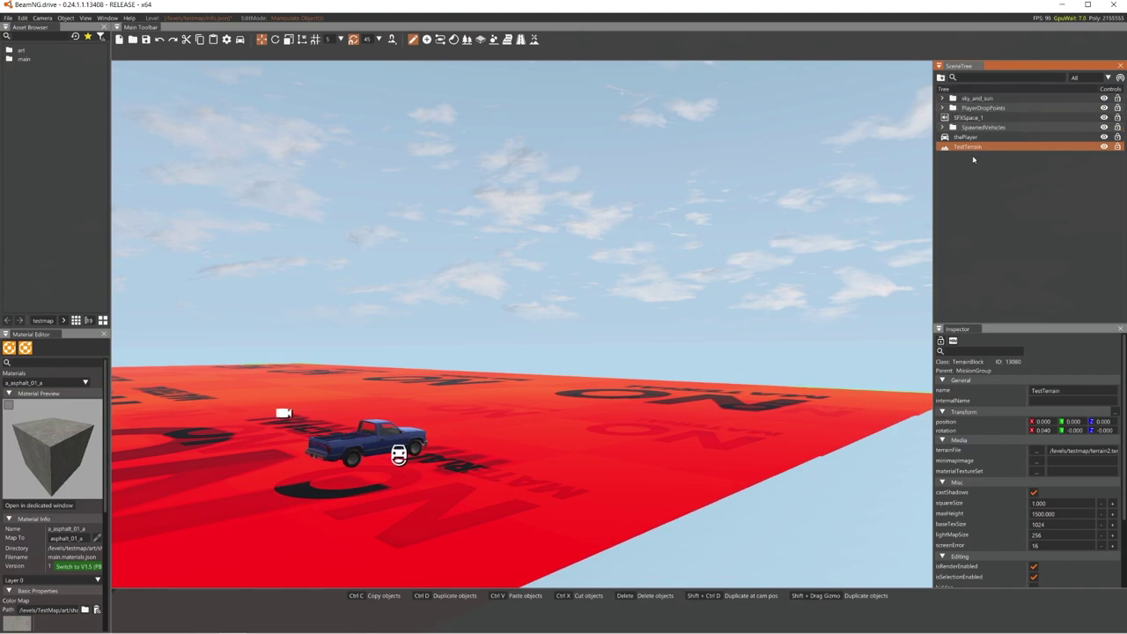
click(966, 137)
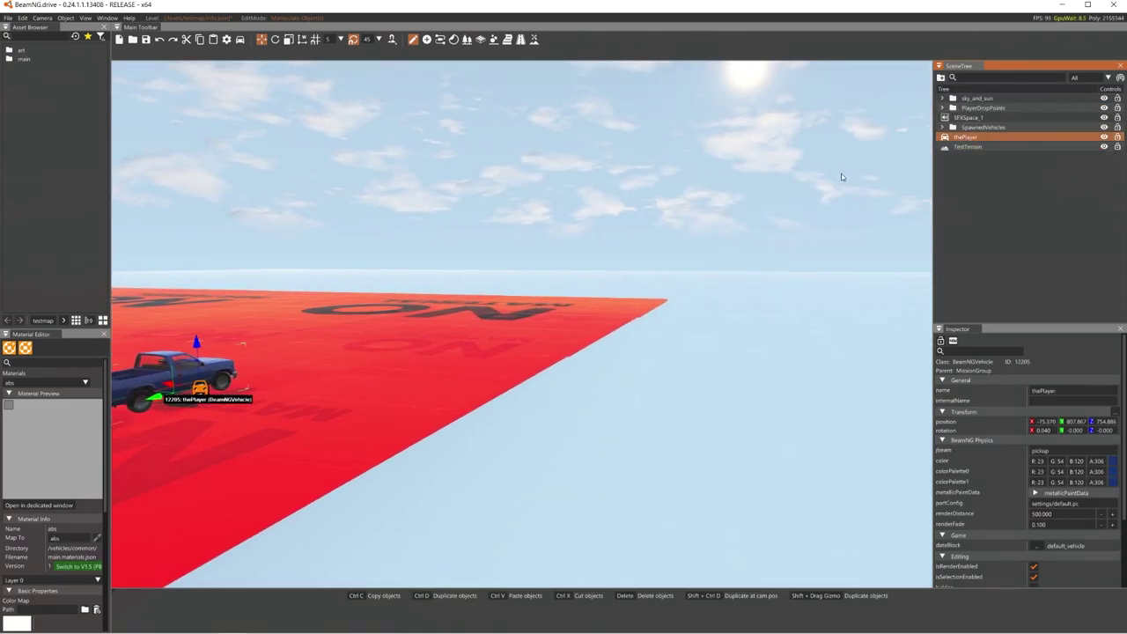
click(967, 118)
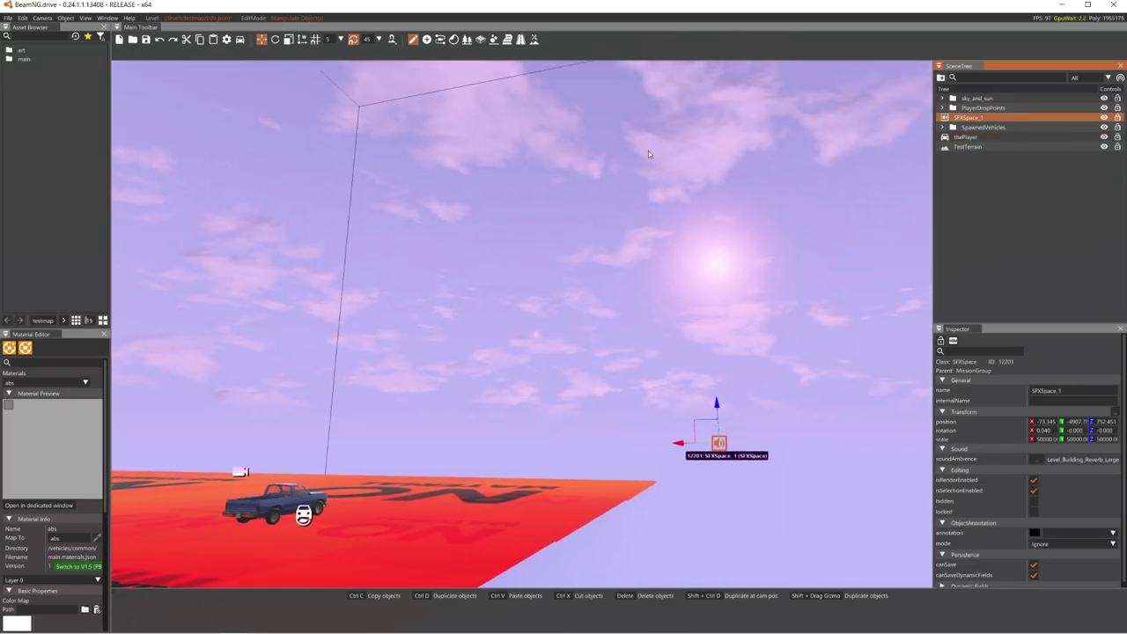
right_drag(652, 205, 679, 216)
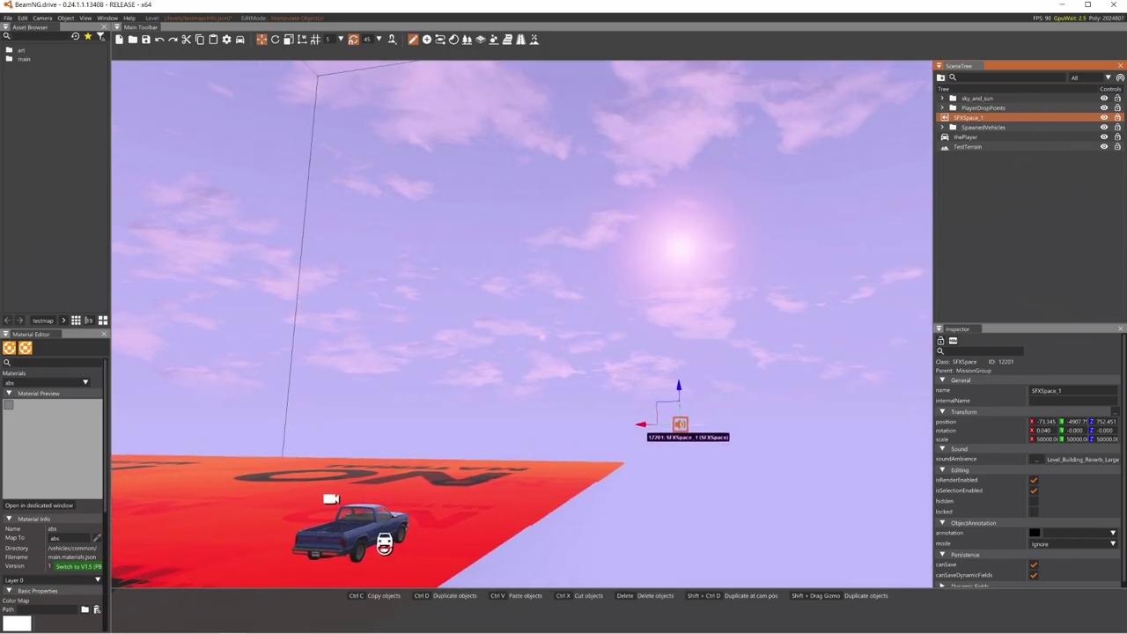
Step: Try moving the SpawnSphere from the PlayerDropPoints group away from the truck, then undo the move
click(942, 107)
double_click(976, 118)
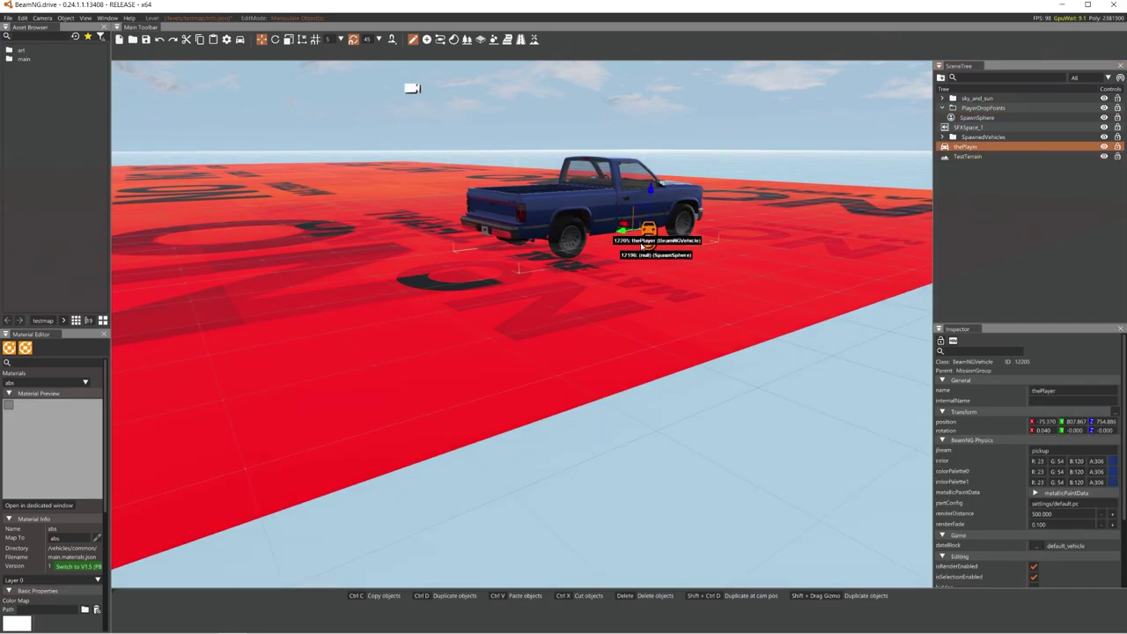
drag(625, 249, 125, 390)
key(s)
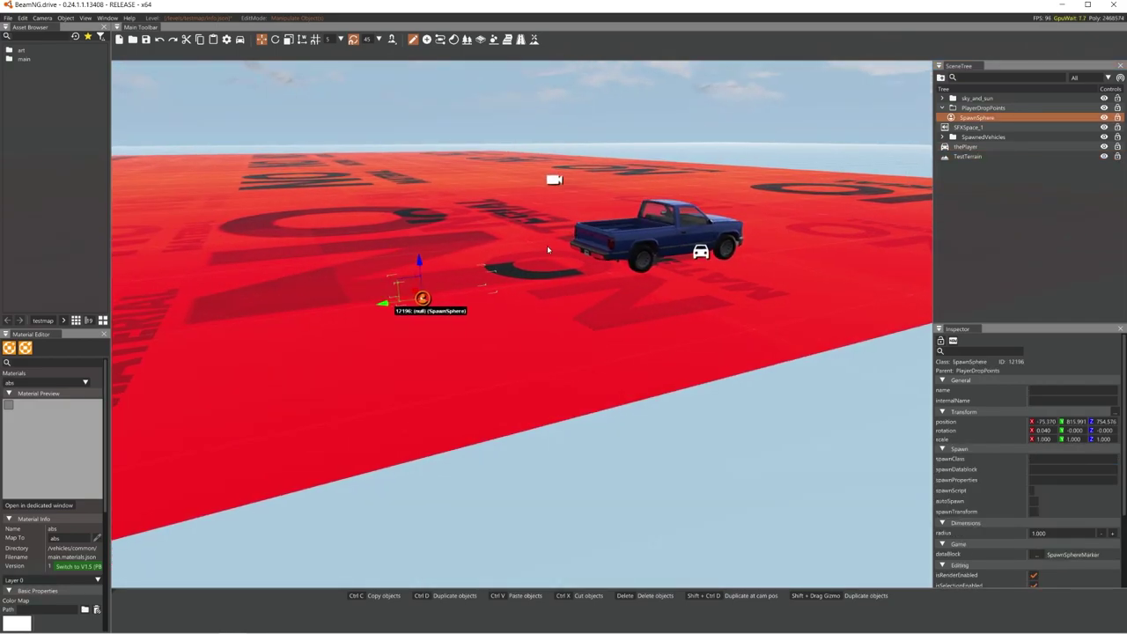
key(ctrl+z)
key(s)
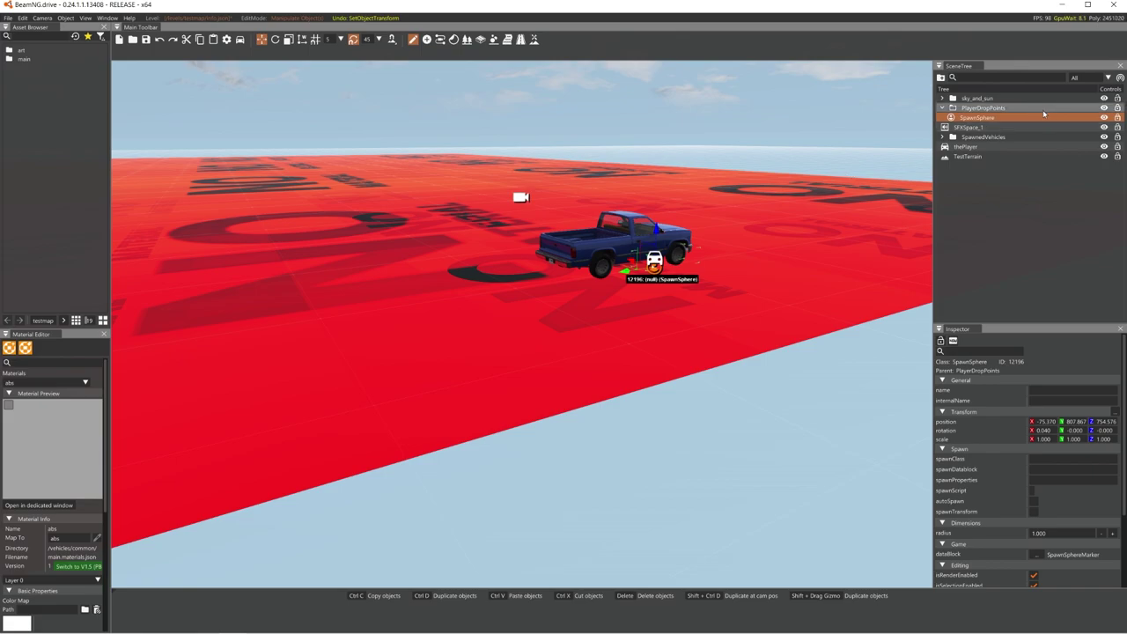
Step: Focus on TestTerrain, try moving it away from the level origin, and undo the move
double_click(967, 155)
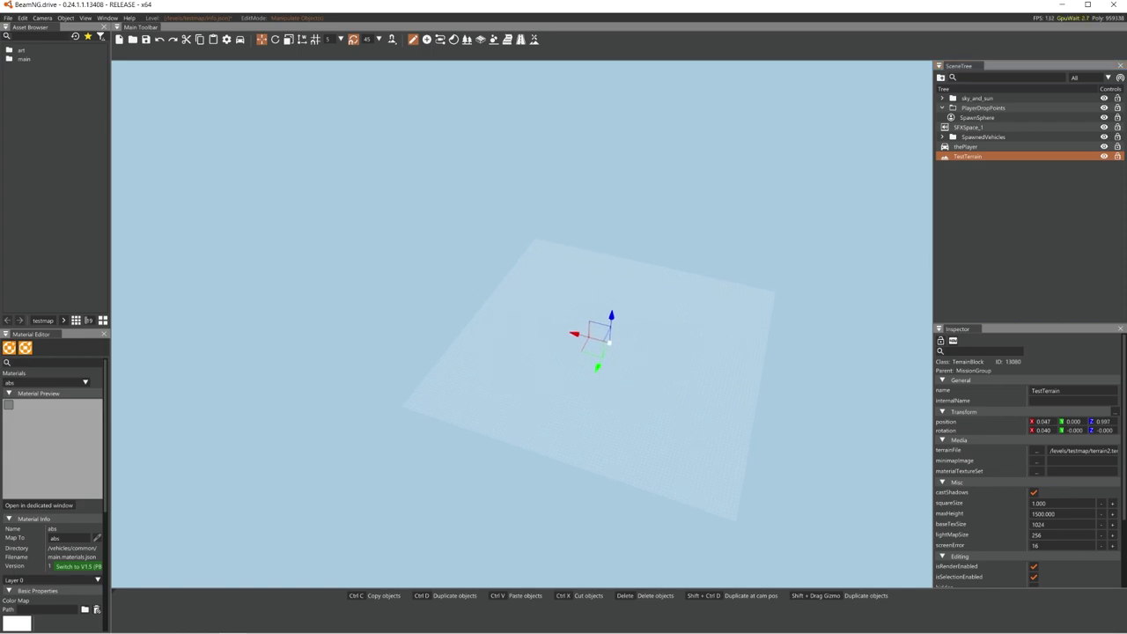
right_drag(593, 421, 581, 361)
drag(605, 447, 627, 211)
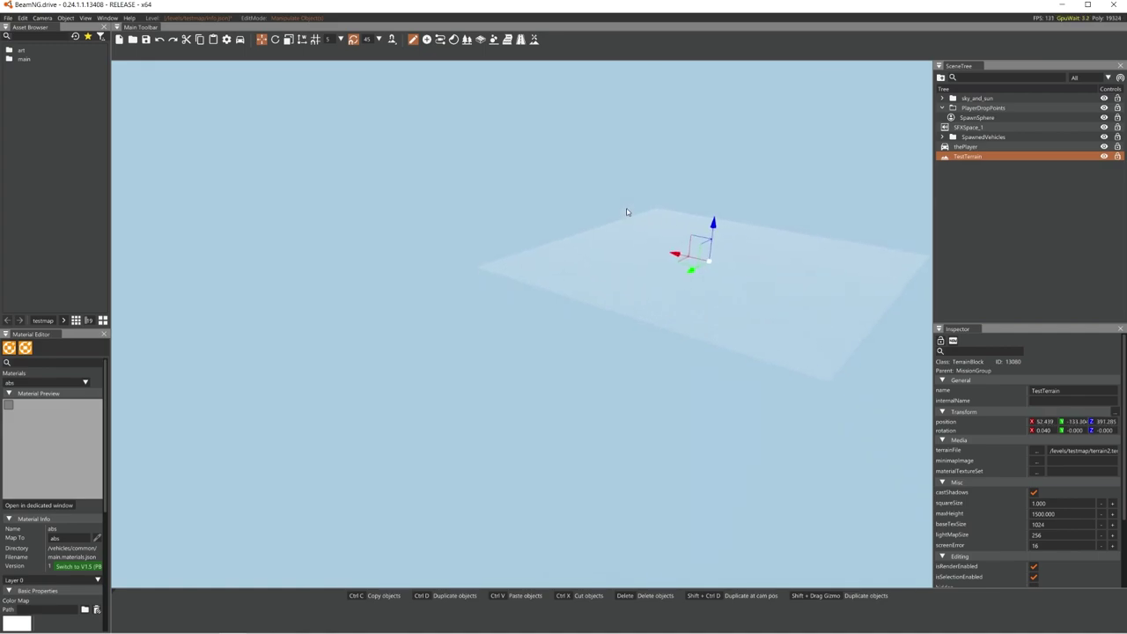
key(ctrl+z)
Step: Move TestTerrain along its X axis towards the truck, to an X position of about -936
key(s)
right_drag(626, 203, 564, 286)
key(s)
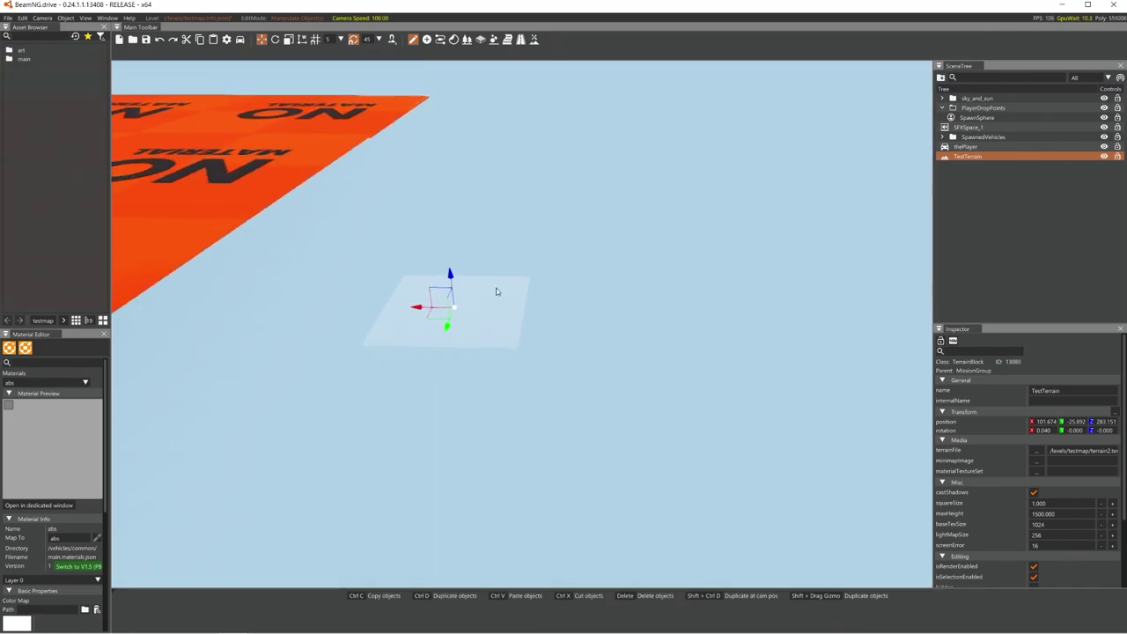
drag(443, 295, 747, 315)
key(shift+c)
scroll(680, 300, down, 10)
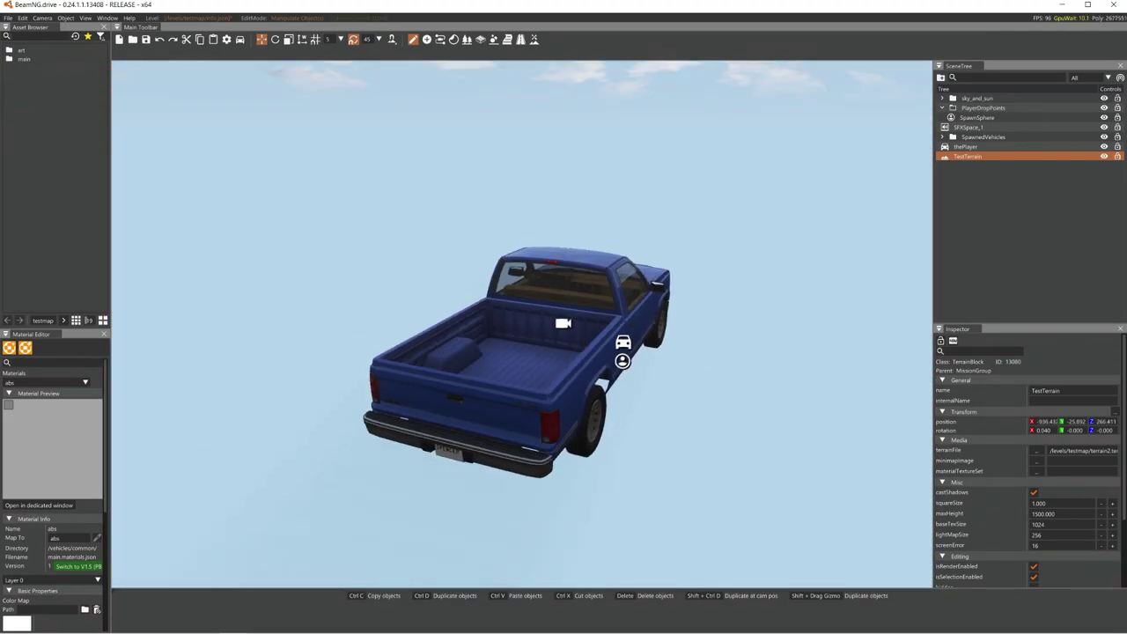
Step: Position TestTerrain beneath the truck at about X -1045 and Z 48
right_drag(680, 301, 700, 328)
key(s)
drag(771, 396, 838, 456)
key(w)
right_drag(839, 456, 701, 458)
drag(712, 465, 714, 472)
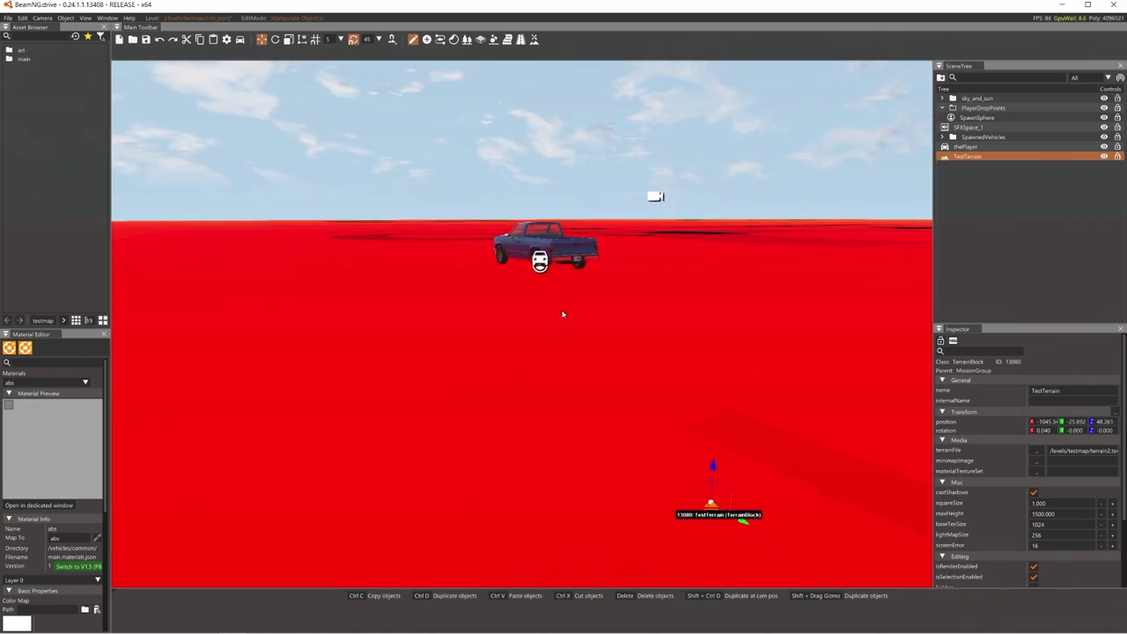
Step: Select thePlayer together with its SpawnSphere, lower both to the terrain surface, and clear the selection
key(w)
right_drag(563, 314, 500, 315)
click(499, 315)
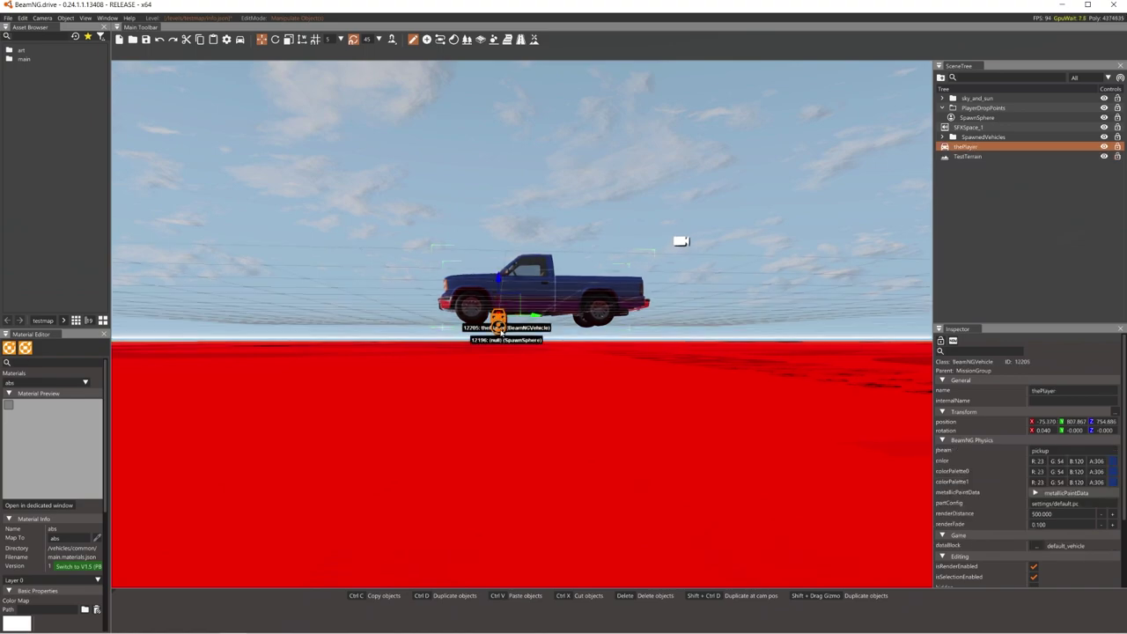
ctrl+click(499, 325)
drag(544, 268, 531, 386)
key(w)
right_drag(536, 257, 529, 300)
click(536, 264)
Step: Open the Terrain Painter in the terrain editor and add the Grid2 material to the terrain
key(s)
key(s)
key(d)
right_drag(564, 246, 531, 184)
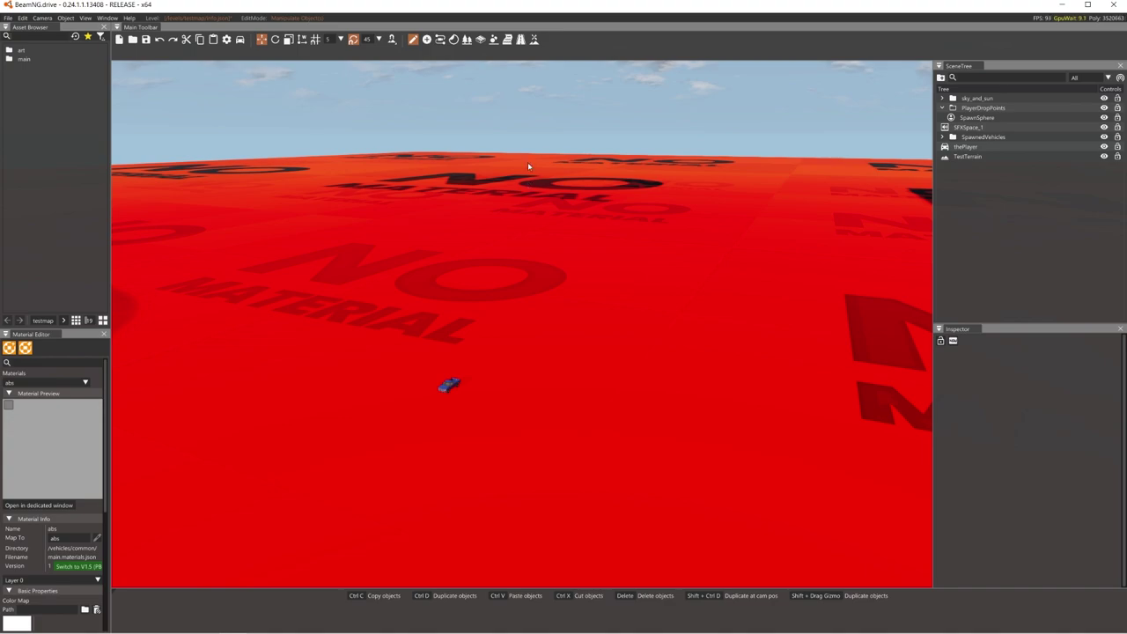
click(534, 40)
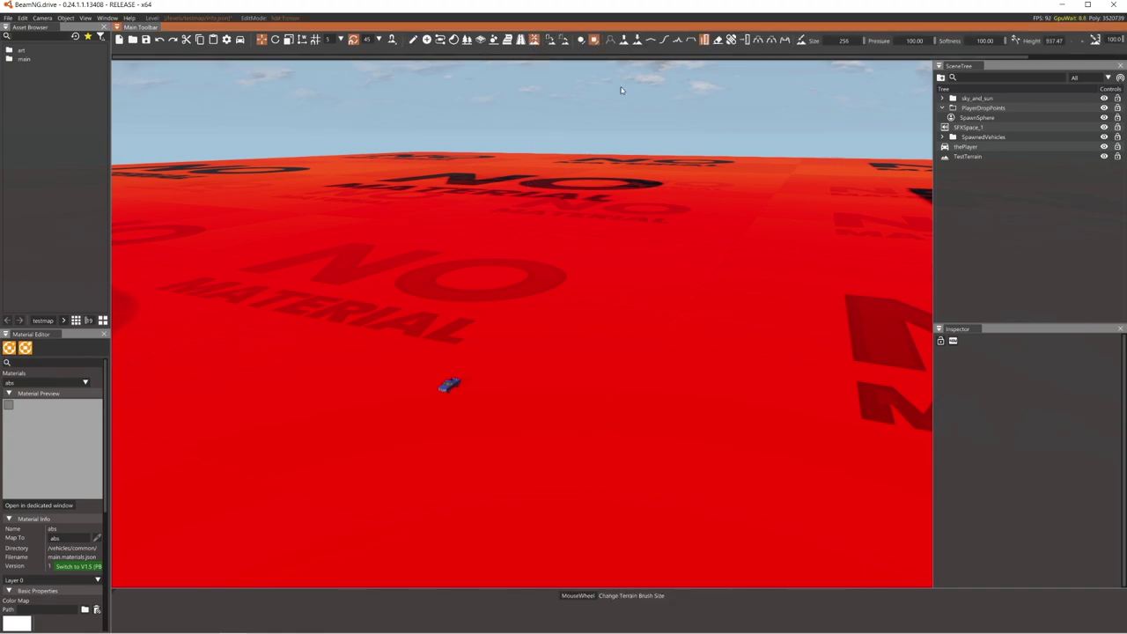
click(802, 41)
mouse_move(767, 129)
right_down()
mouse_move(731, 119)
mouse_move(748, 164)
mouse_move(797, 132)
right_up()
key(w)
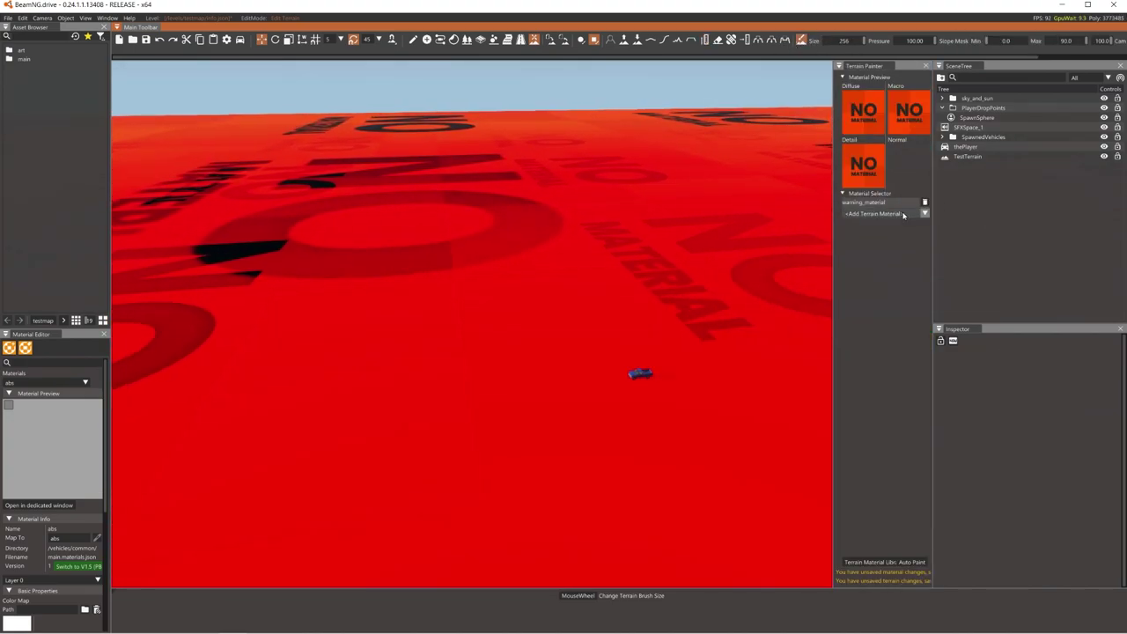
click(900, 215)
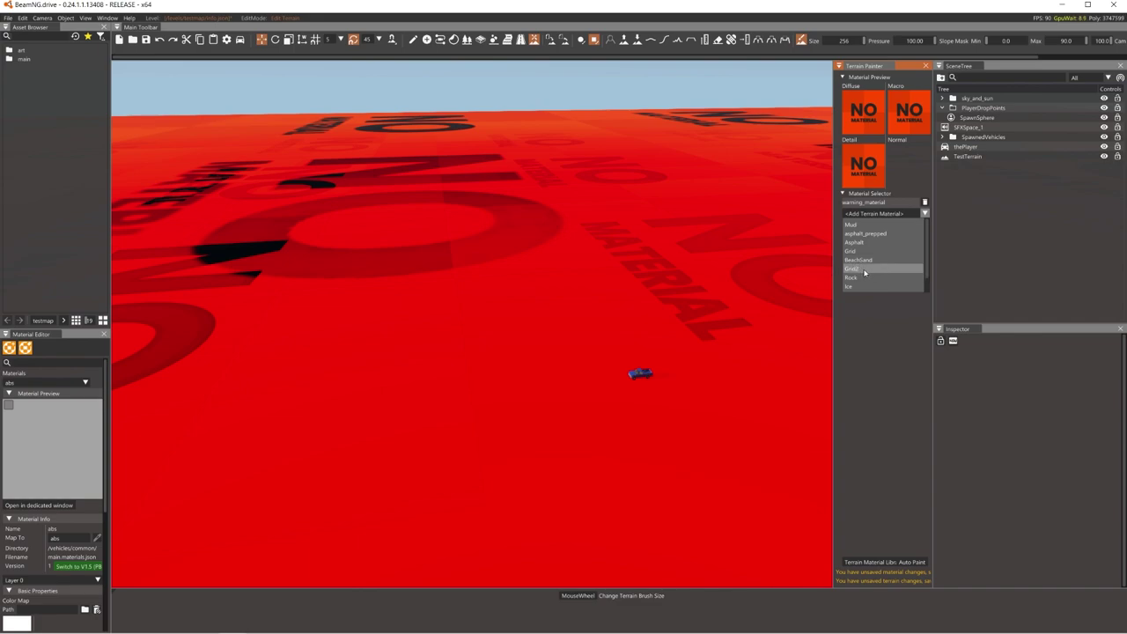
click(864, 269)
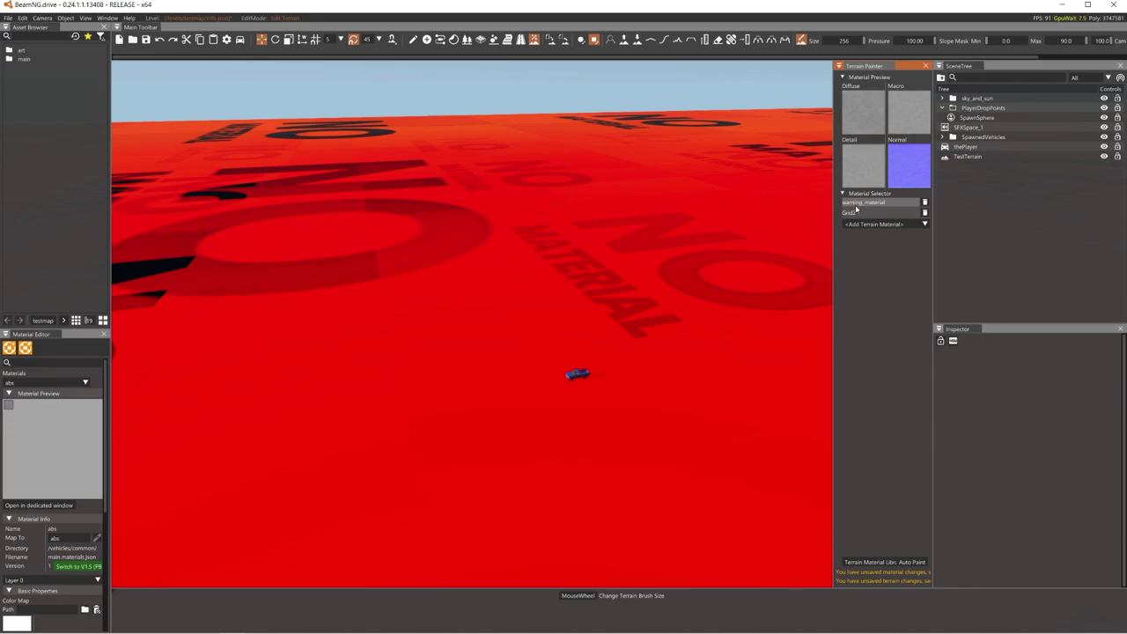
Step: Remove warning_material from the terrain's materials
right_drag(810, 209, 724, 199)
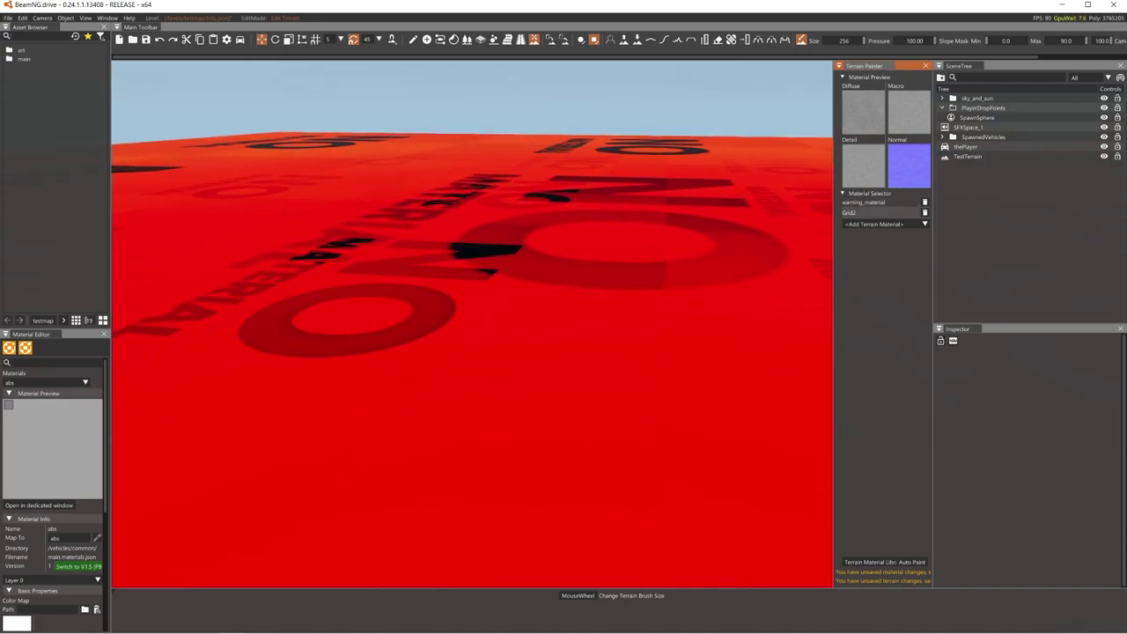
click(924, 203)
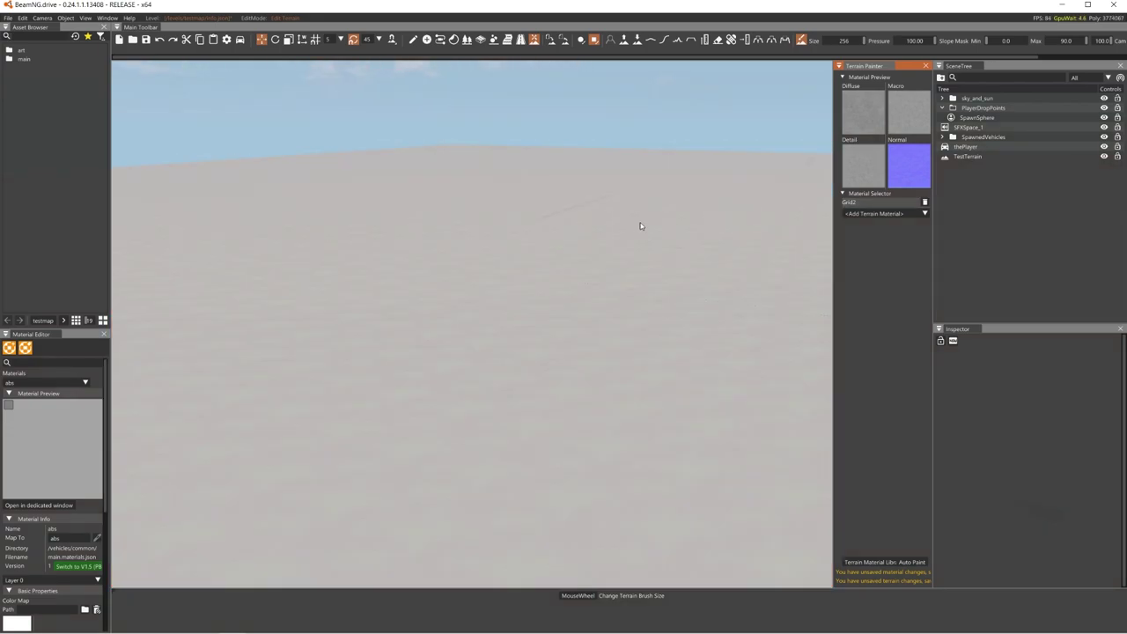
right_drag(563, 291, 568, 388)
key(w)
key(s)
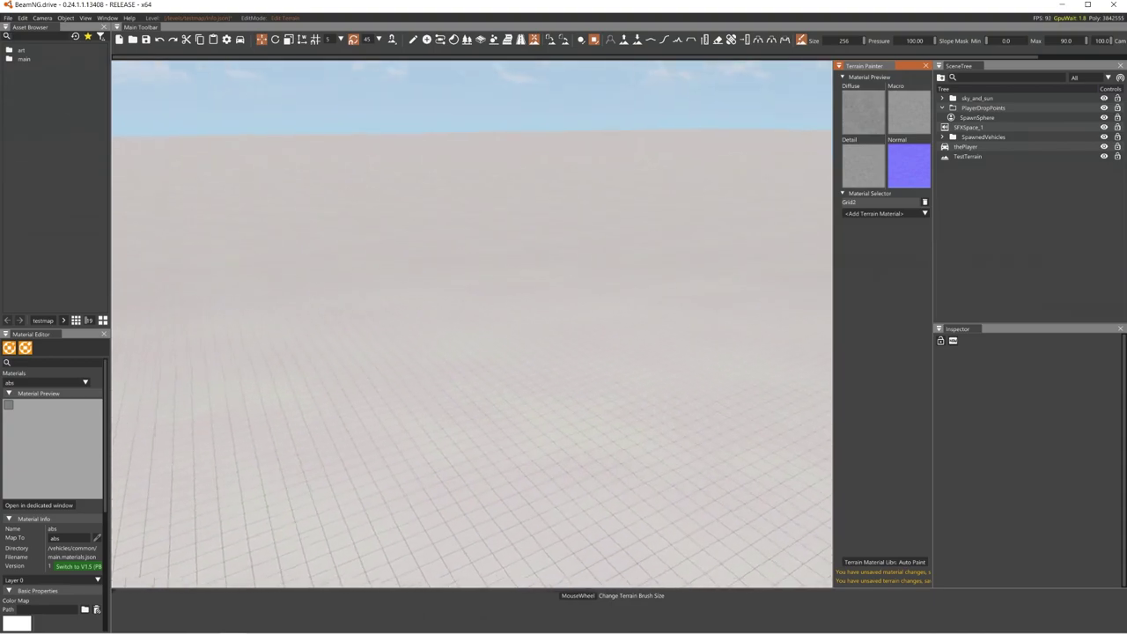
Step: Save the level with its current terrain and material changes
key(s)
mouse_move(617, 211)
right_down()
mouse_move(642, 224)
mouse_move(621, 212)
mouse_move(634, 218)
right_up()
key(w)
key(s)
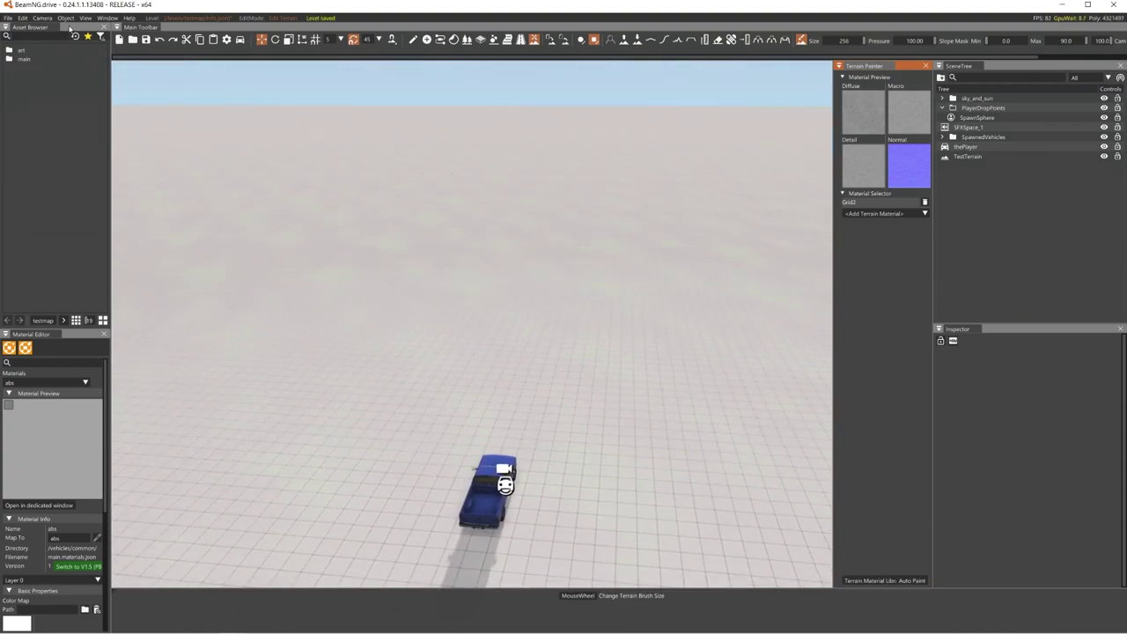
click(8, 17)
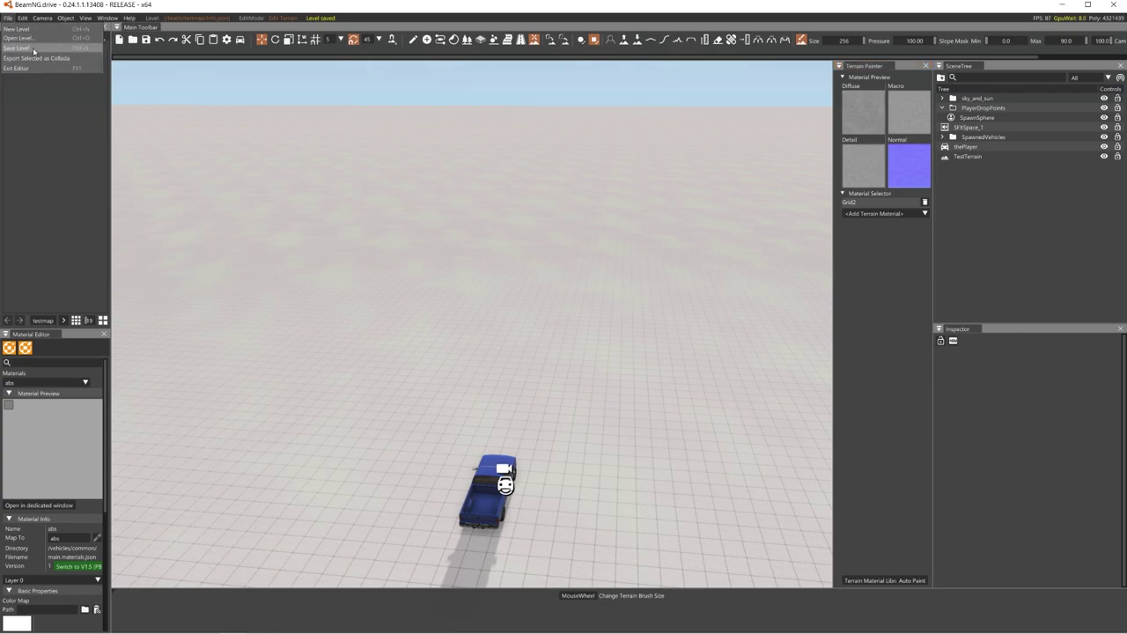
click(34, 50)
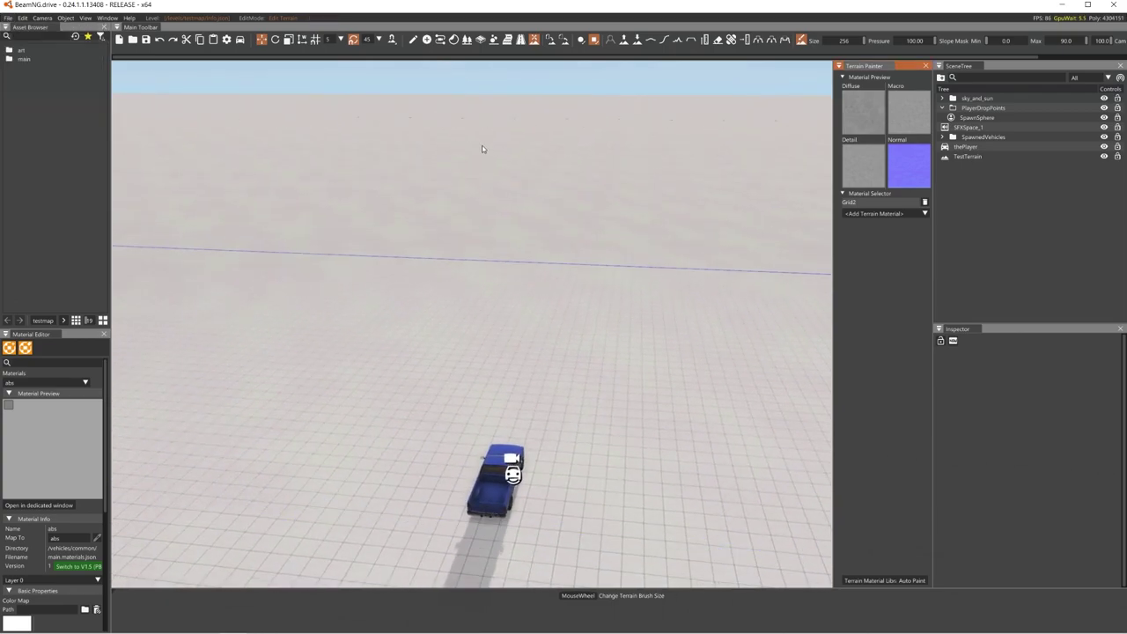
Step: Add Grass as a second terrain material alongside Grid2
key(s)
mouse_move(482, 171)
right_down()
mouse_move(504, 186)
mouse_move(520, 164)
mouse_move(502, 159)
mouse_move(521, 162)
right_up()
key(w)
right_drag(749, 225, 728, 228)
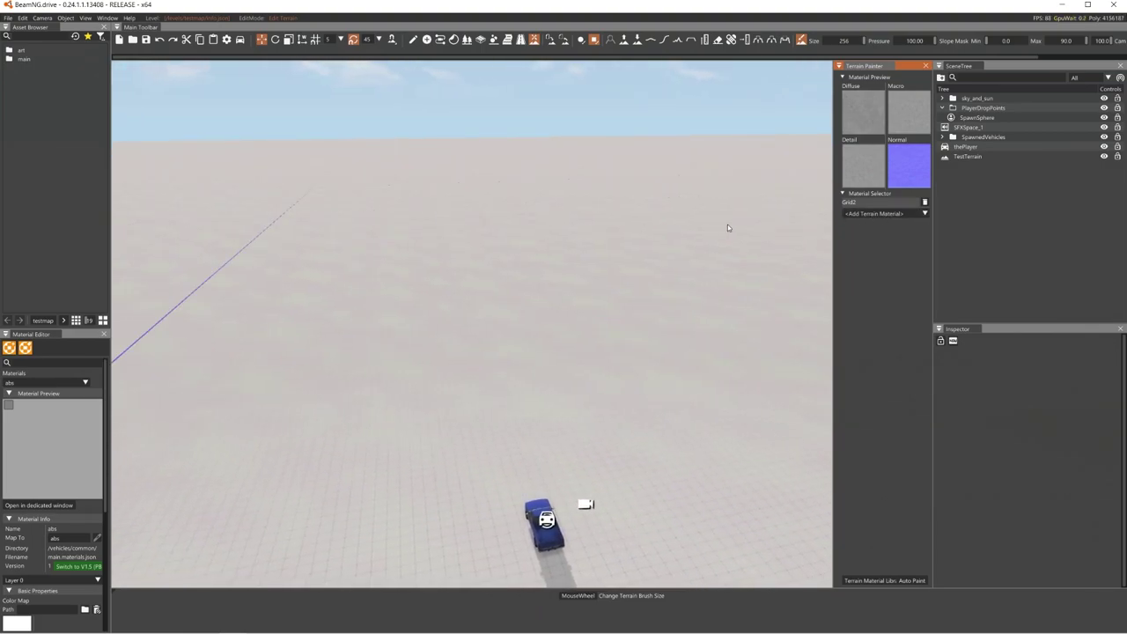
click(864, 215)
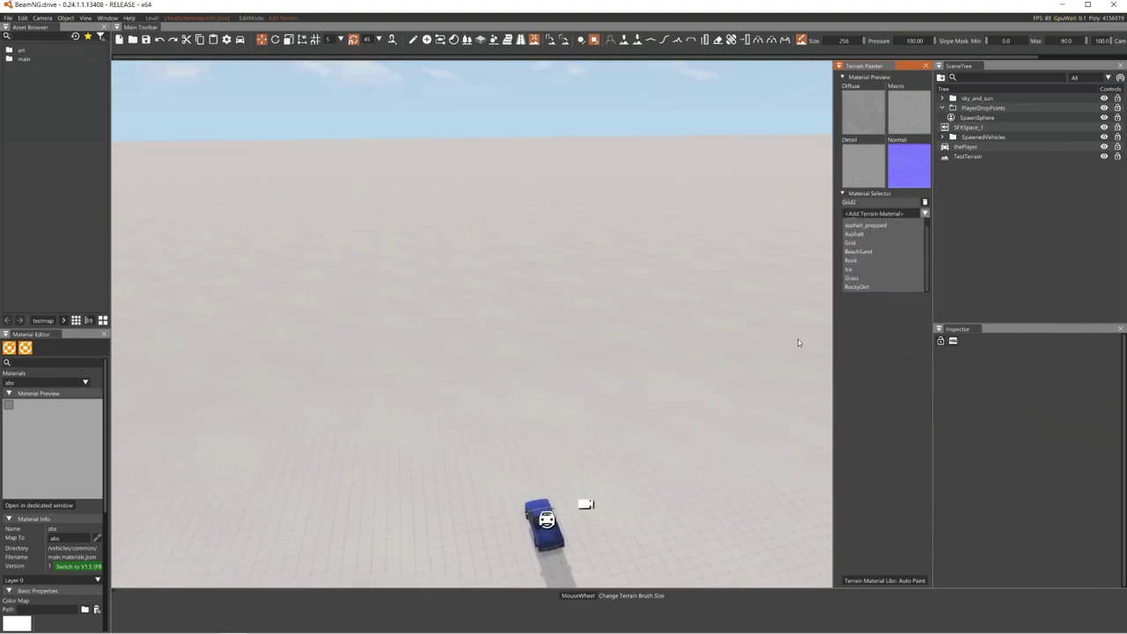
click(852, 277)
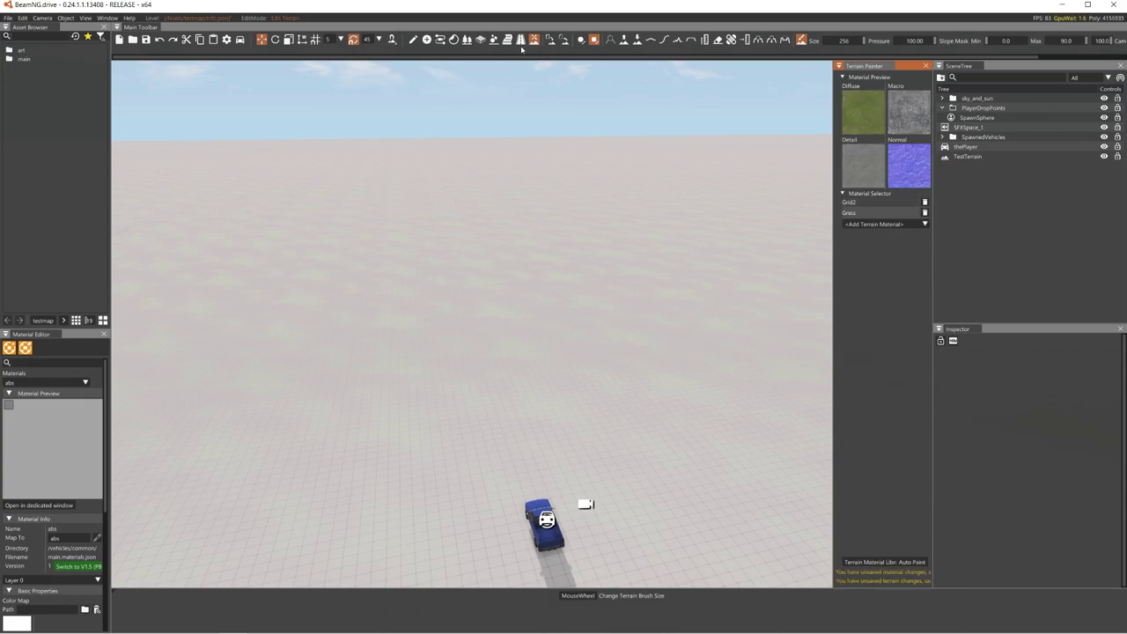
Step: Reduce the terrain brush to size 18 and switch it to the circular shape
right_drag(623, 117, 605, 168)
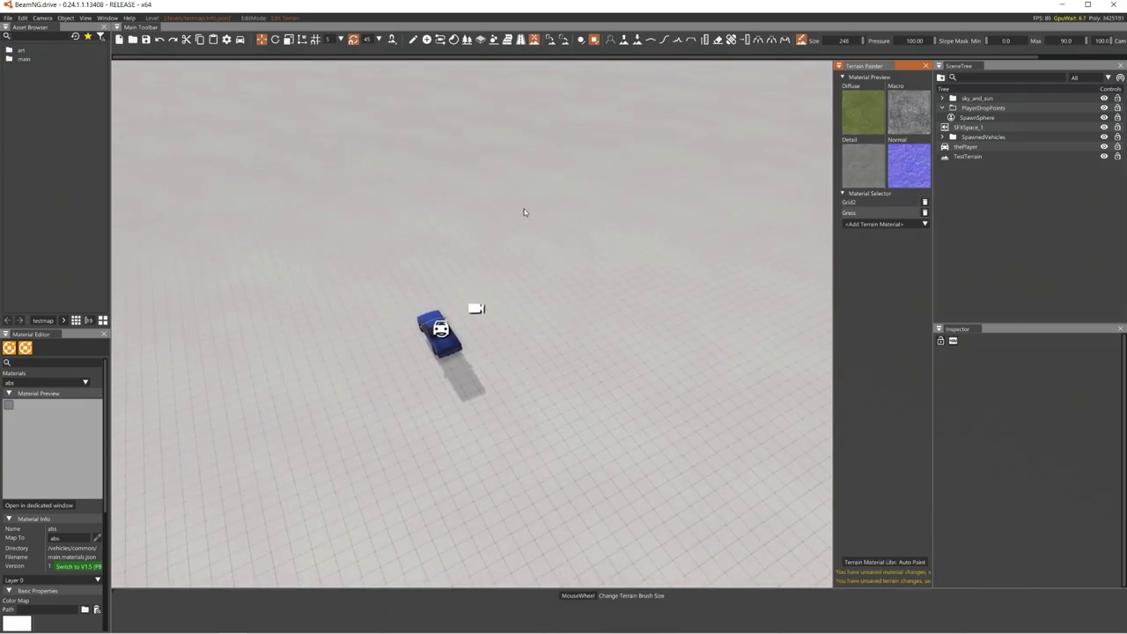
right_drag(515, 223, 574, 258)
key(s)
key(w)
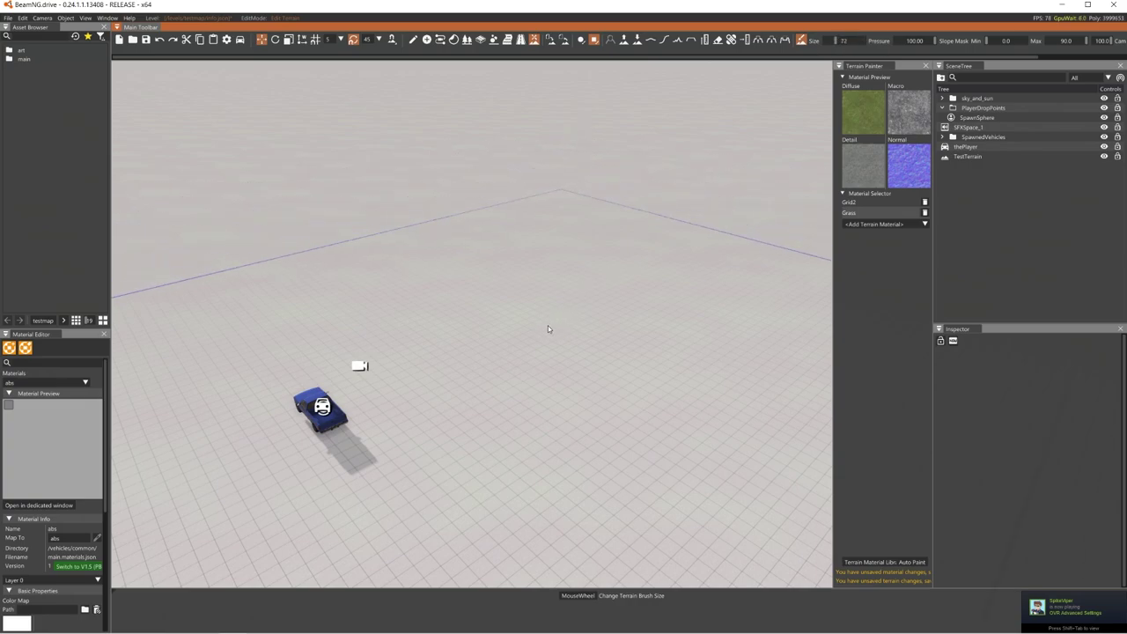
scroll(548, 329, down, 8)
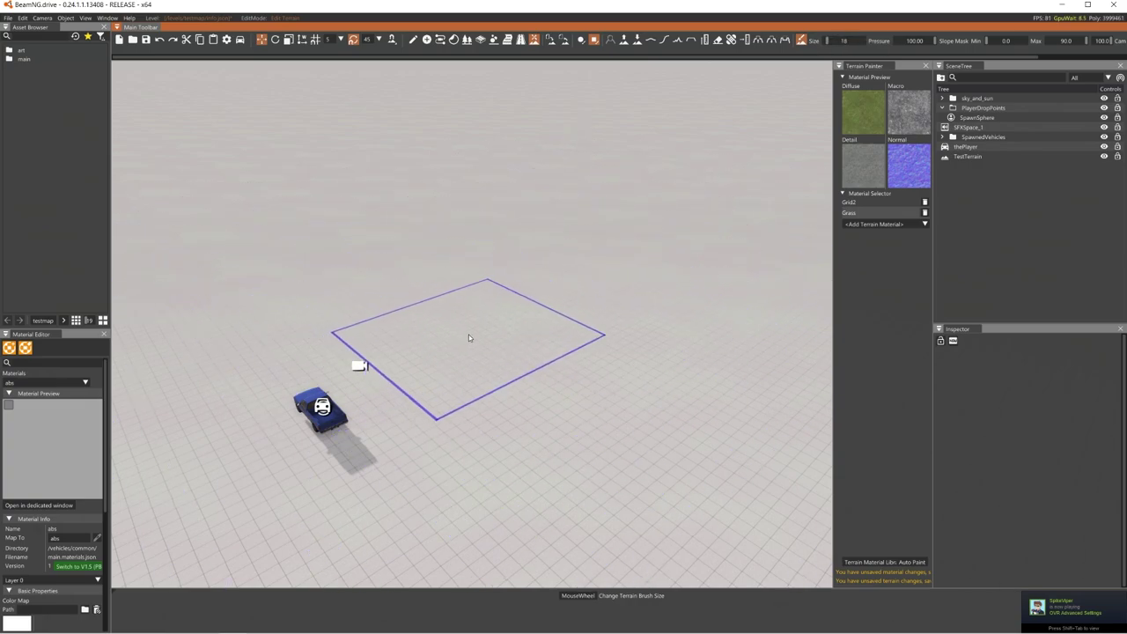
right_drag(579, 294, 598, 312)
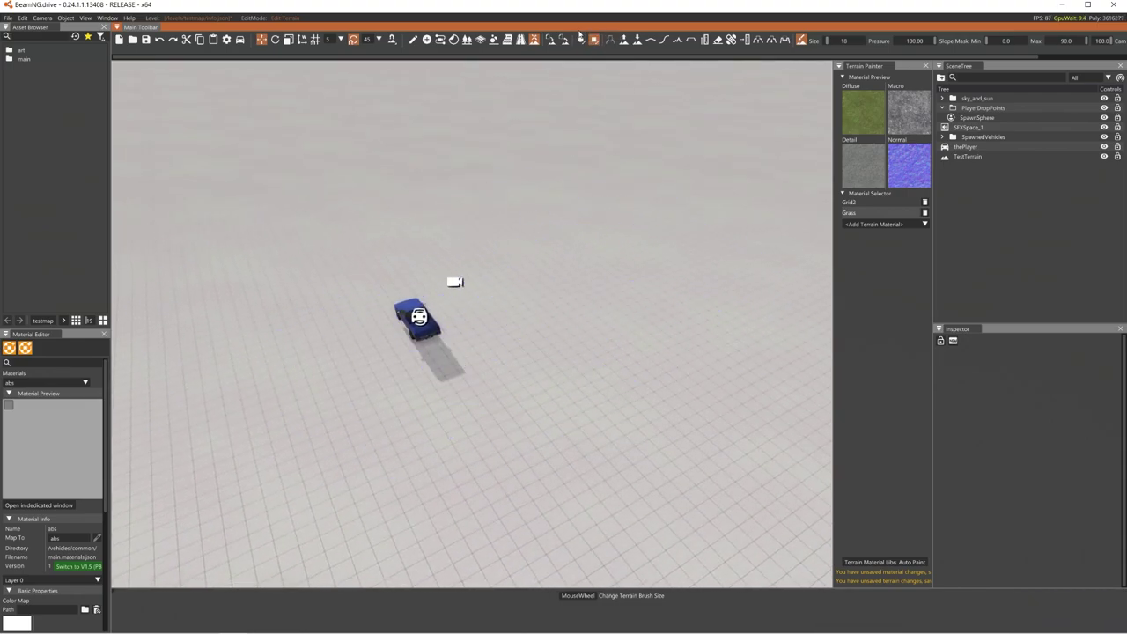
click(582, 39)
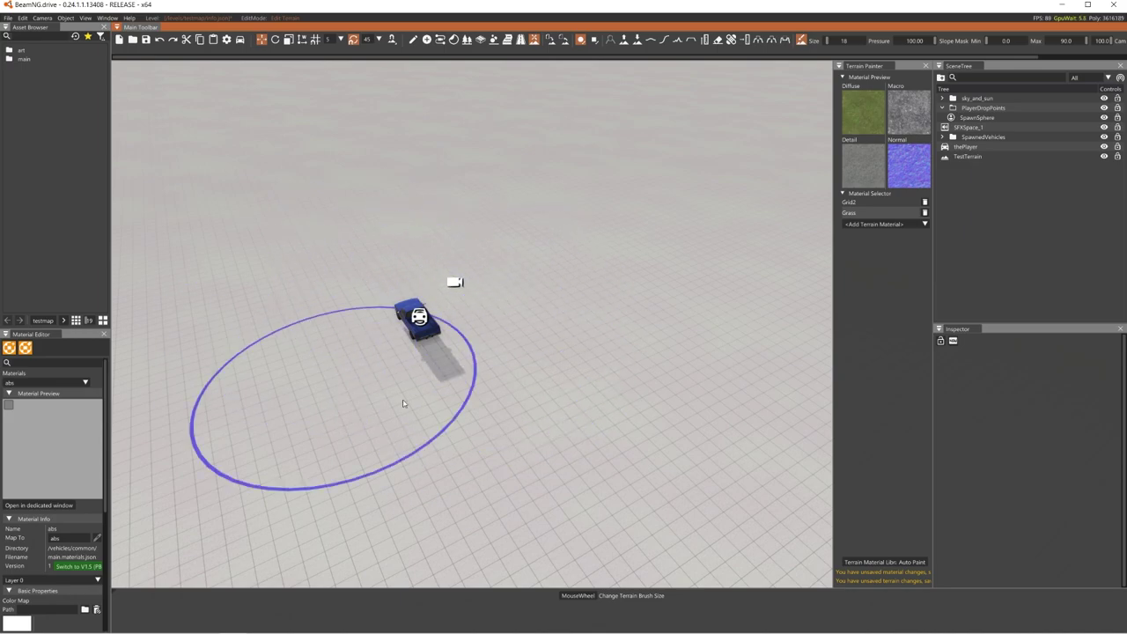
Step: Try painting two Grass patches near the truck with a square brush of size 40, and undo both
scroll(577, 326, up, 11)
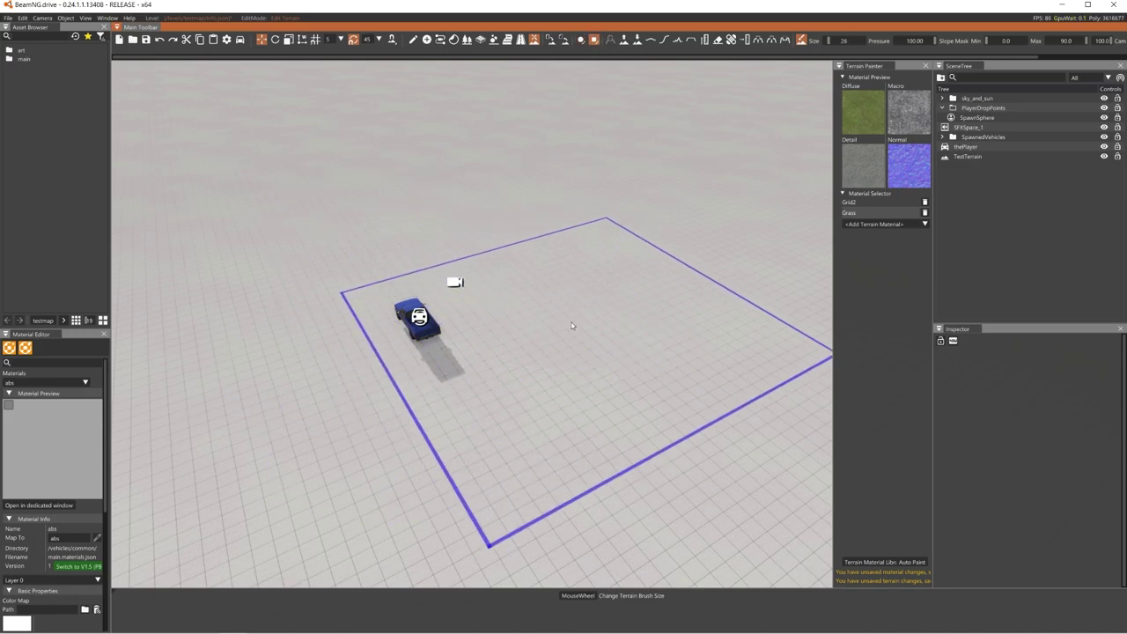
click(554, 271)
click(220, 184)
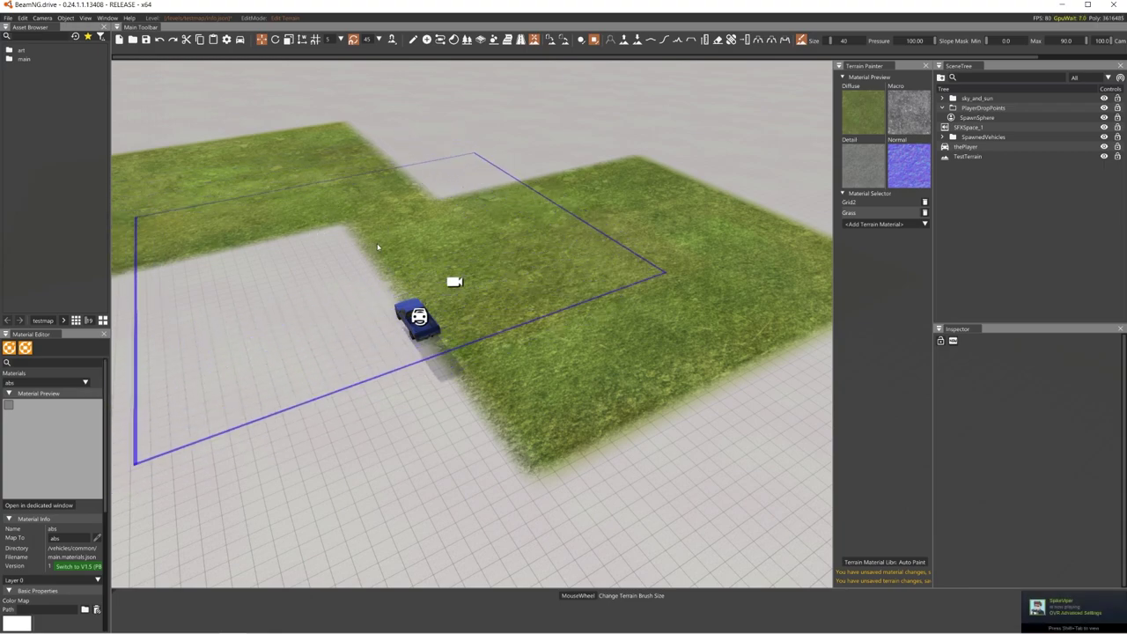
key(ctrl+z)
key(ctrl+z)
Step: Paint a Grass patch on the terrain around the truck with a circular brush of size 14
click(580, 40)
scroll(572, 242, down, 13)
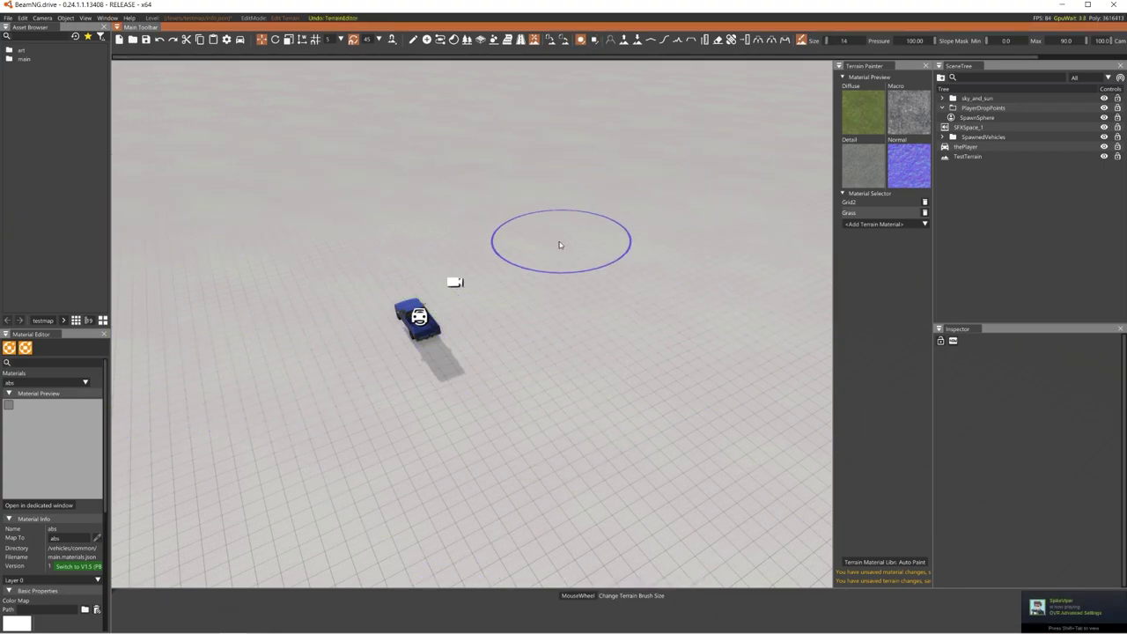
mouse_move(572, 264)
mouse_down()
mouse_move(519, 365)
mouse_move(508, 332)
mouse_move(589, 287)
mouse_move(626, 318)
mouse_up()
key(s)
key(w)
mouse_move(625, 319)
right_down()
mouse_move(466, 414)
mouse_move(546, 277)
mouse_move(531, 306)
right_up()
key(s)
right_drag(523, 251, 589, 322)
key(w)
key(s)
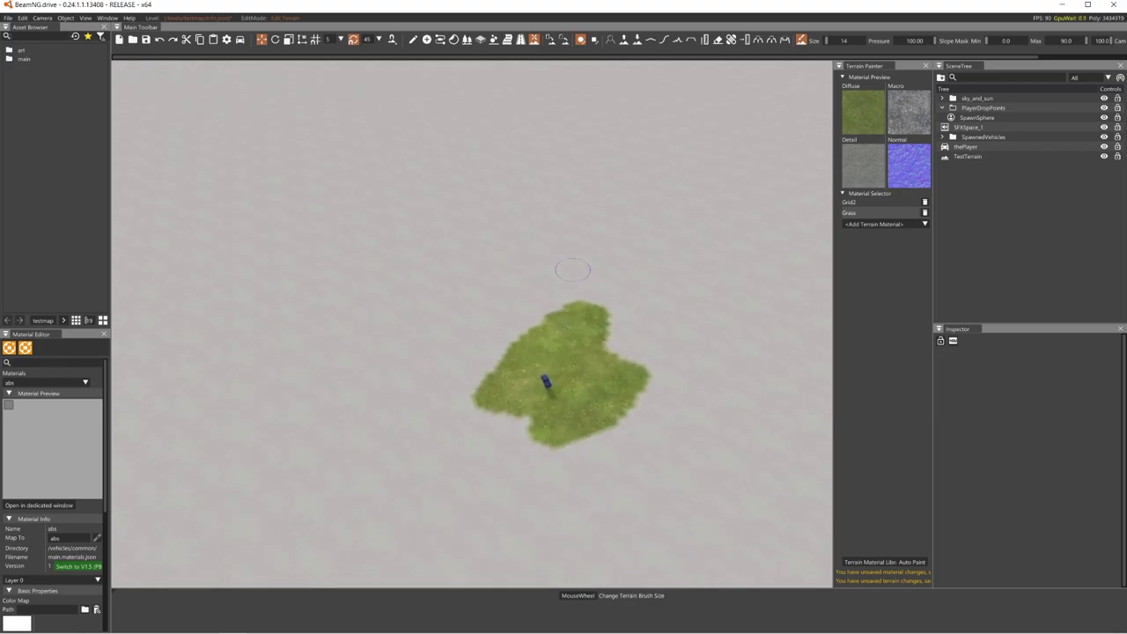
Step: Set TestTerrain's baseTexSize to 4096
right_drag(573, 271, 574, 304)
key(w)
key(a)
key(d)
click(968, 156)
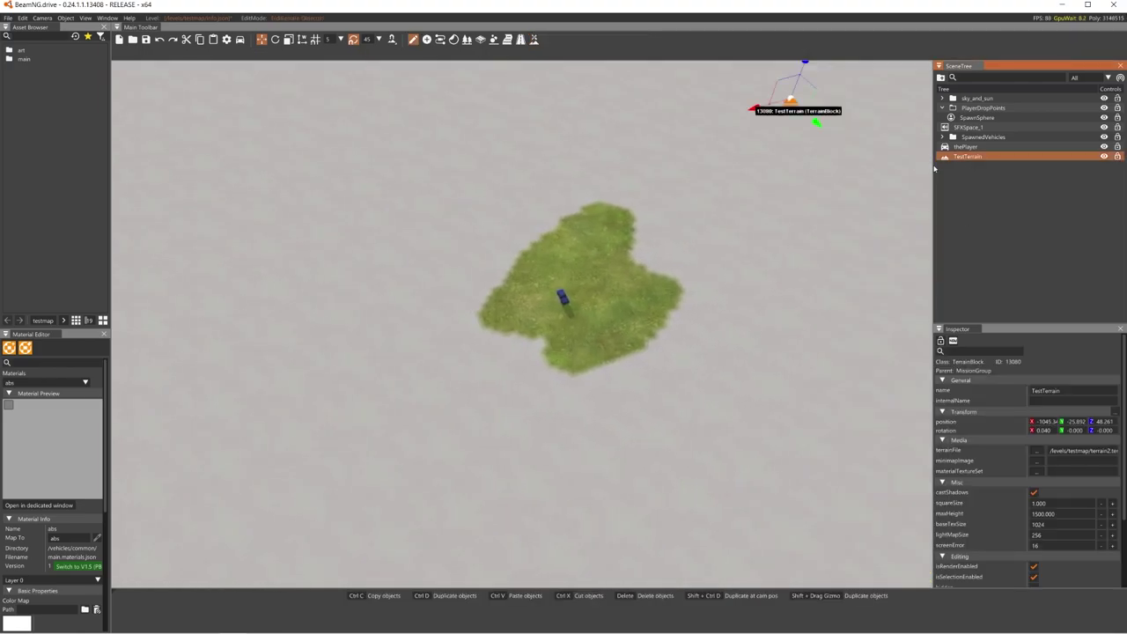
right_drag(792, 291, 814, 234)
drag(989, 323, 993, 227)
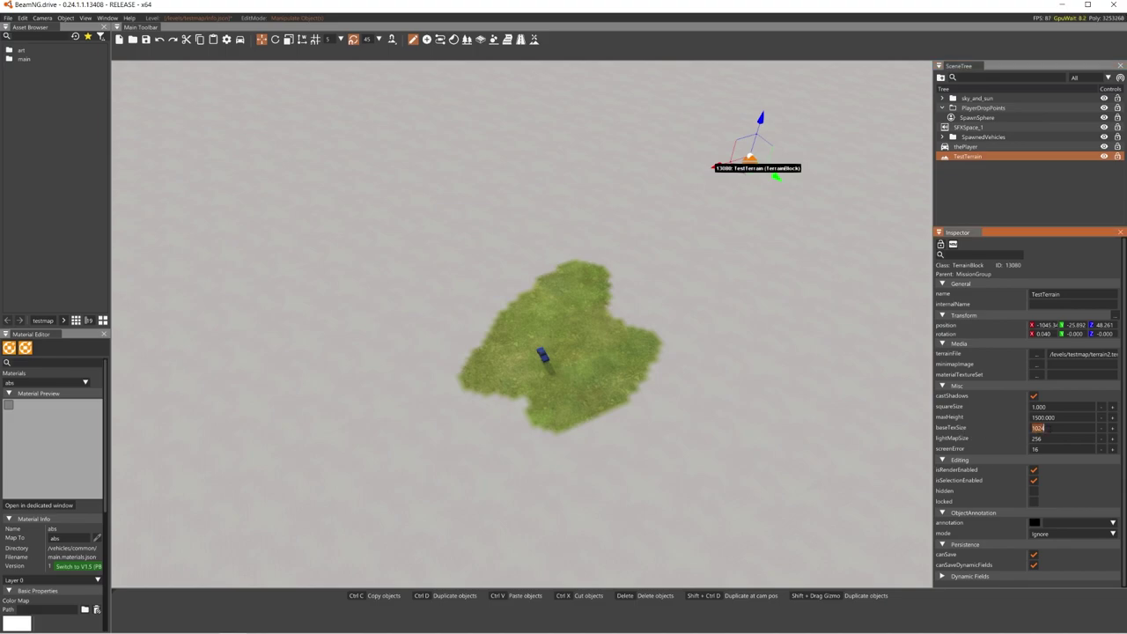
key(Return)
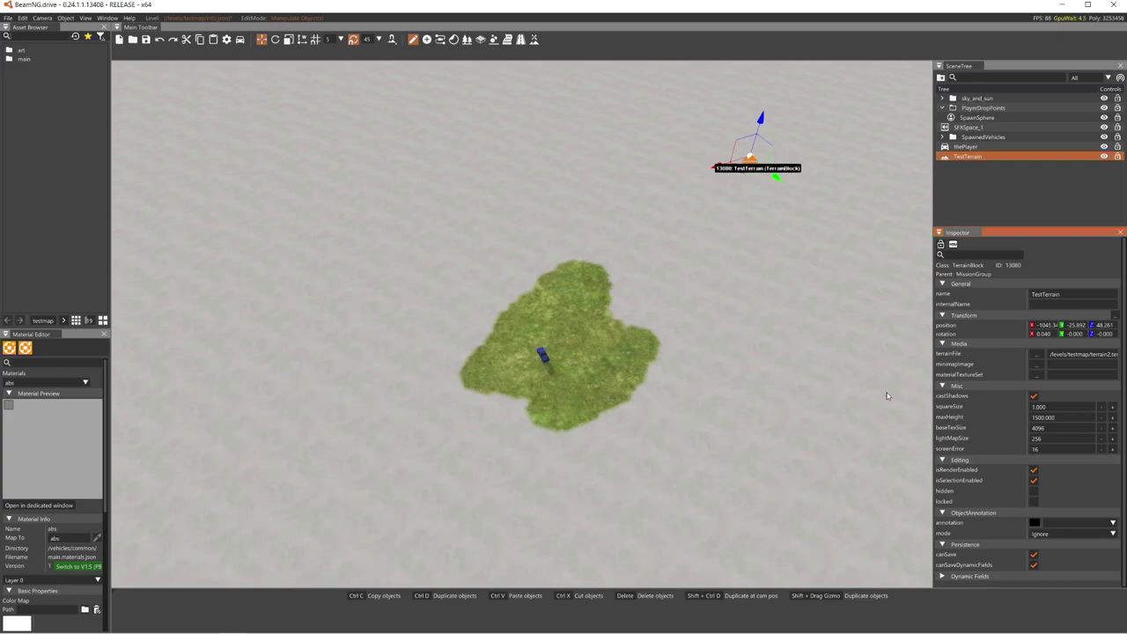
Step: Return to the terrain editor and extend the Grass patch near the truck with the size 14 circular brush
key(w)
mouse_move(692, 365)
right_down()
mouse_move(705, 363)
mouse_move(709, 268)
mouse_move(703, 352)
right_up()
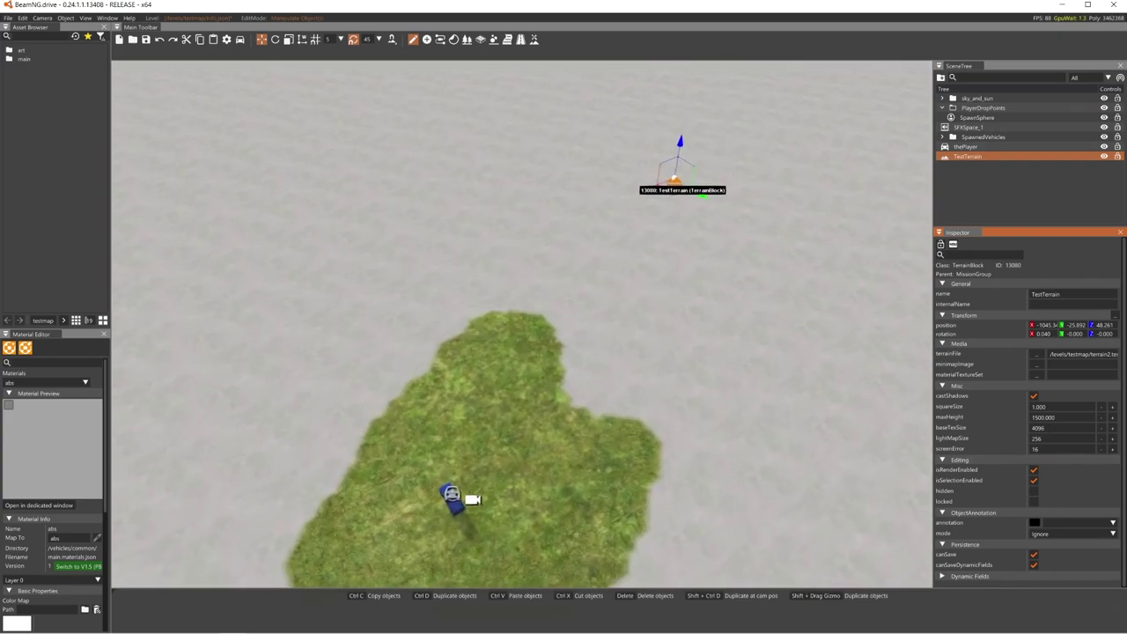
click(536, 39)
key(a)
mouse_move(563, 317)
right_down()
mouse_move(563, 330)
mouse_move(578, 320)
right_up()
key(d)
key(w)
key(s)
drag(634, 324, 599, 304)
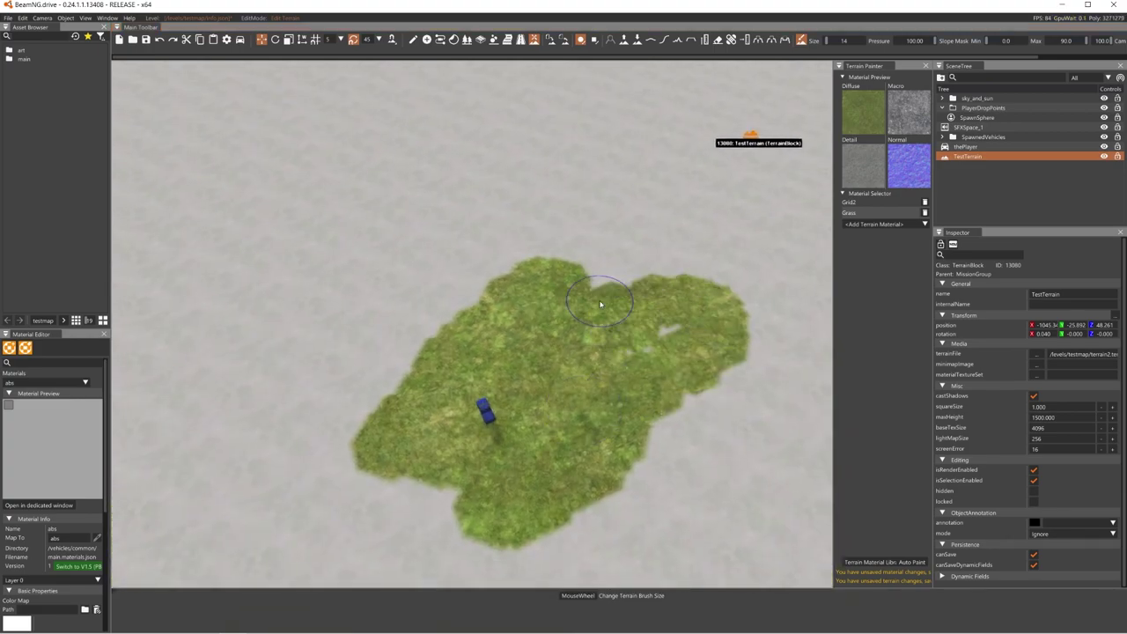
Step: Enlarge the circular brush to size 28 and spread the Grass over a wider area around the truck
key(w)
scroll(491, 340, up, 7)
key(s)
mouse_move(491, 340)
mouse_down()
mouse_move(598, 281)
mouse_move(460, 291)
mouse_up()
key(w)
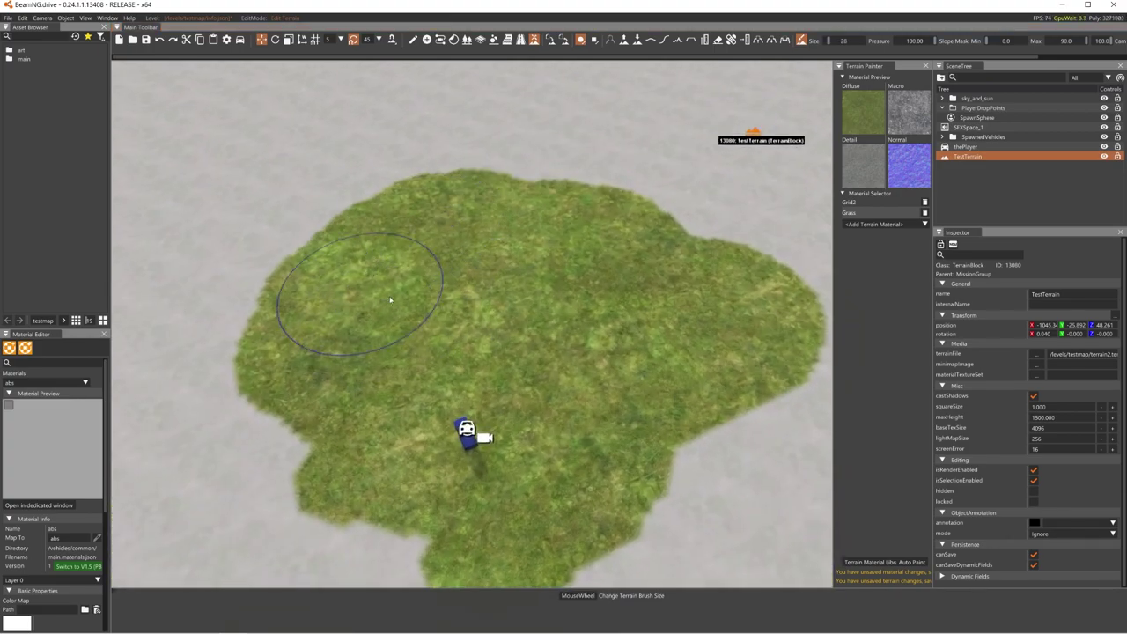
Step: Extend the Grass farther out across the bare ground beside the truck with the size 28 circular brush
key(s)
key(a)
mouse_move(390, 234)
mouse_down()
mouse_move(473, 355)
mouse_move(551, 388)
mouse_move(554, 431)
mouse_move(541, 455)
mouse_move(732, 290)
mouse_up()
key(d)
key(s)
key(d)
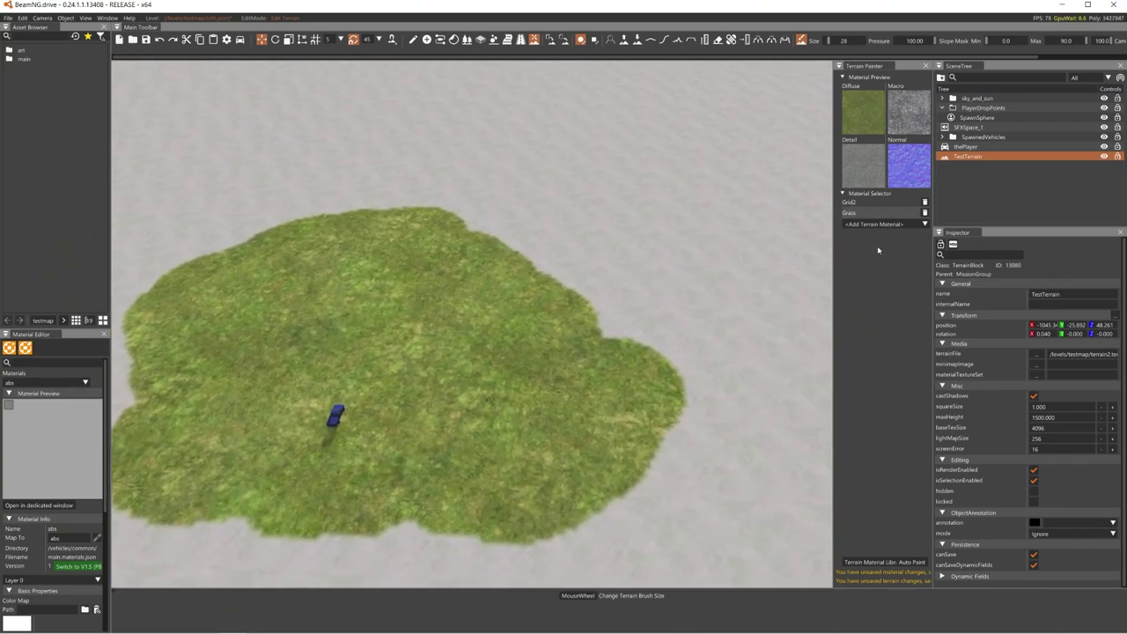
Step: Add the BeachSand terrain material, enlarge the brush to size 38 and paint sand over one side of the grass patch
click(878, 224)
click(859, 270)
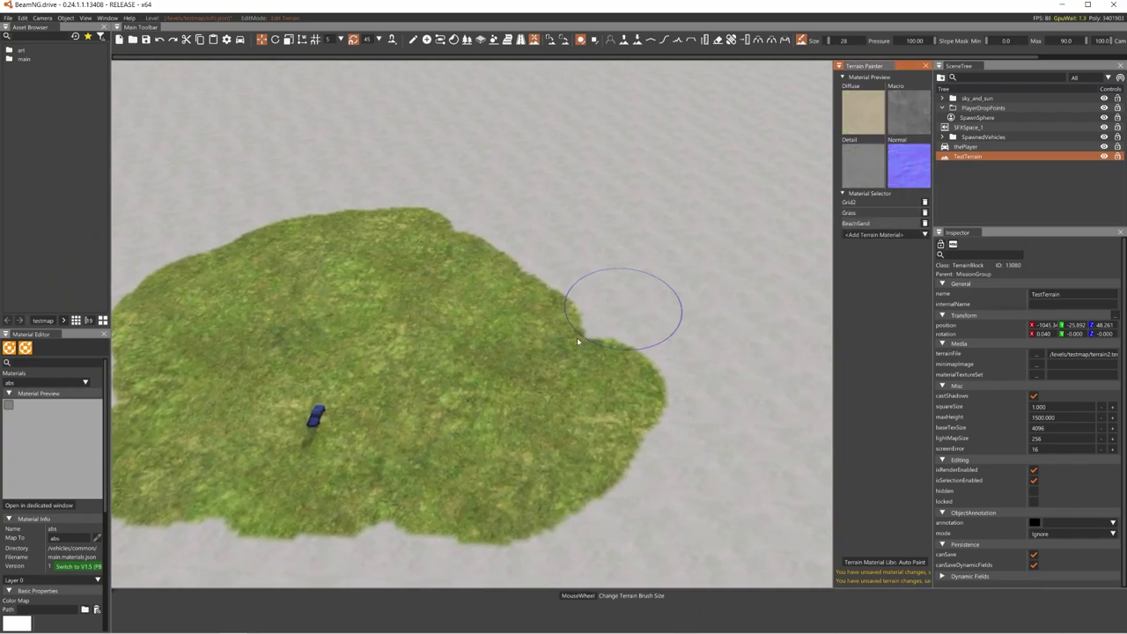
mouse_move(624, 307)
mouse_down()
mouse_move(554, 347)
mouse_move(566, 248)
mouse_move(448, 252)
mouse_move(374, 284)
mouse_up()
right_drag(561, 324, 716, 365)
key(s)
key(d)
key(w)
key(d)
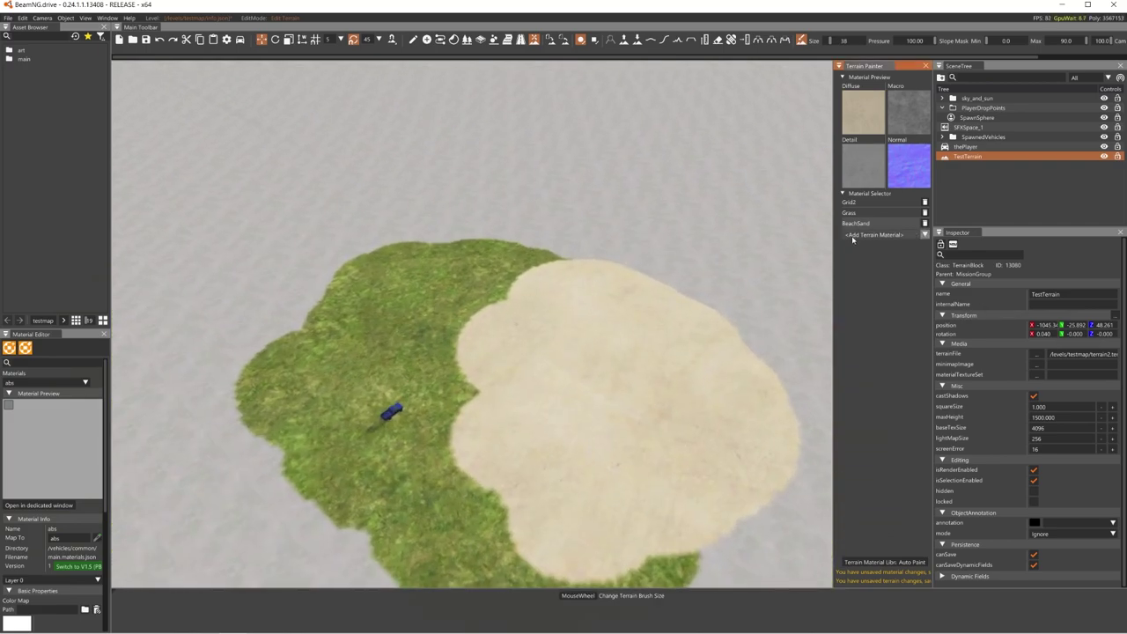
Step: Add the Asphalt terrain material and paint it over the sand and the bare ground beyond with the size 38 brush
click(852, 236)
click(850, 262)
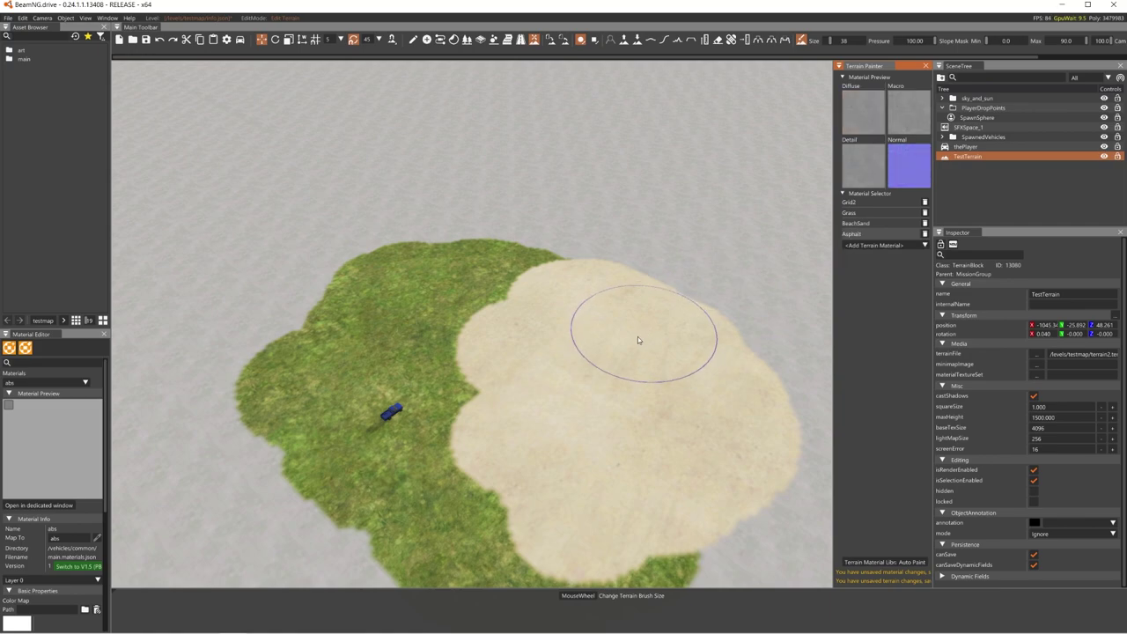
mouse_move(637, 336)
mouse_down()
mouse_move(516, 290)
mouse_move(639, 235)
mouse_up()
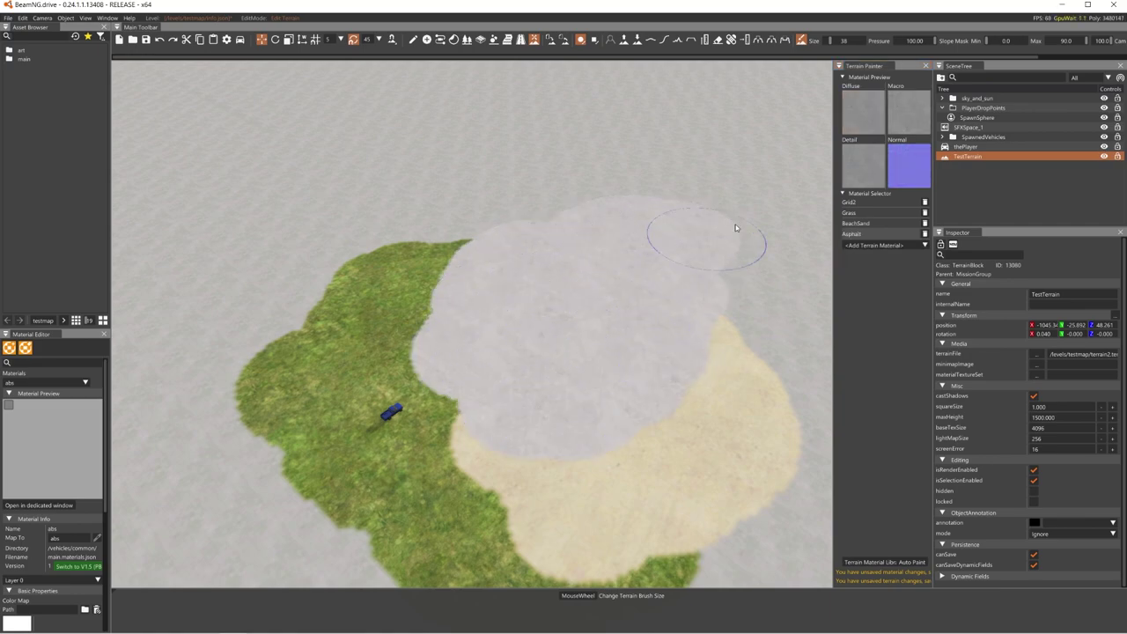
click(857, 246)
right_drag(798, 283, 837, 286)
key(w)
key(s)
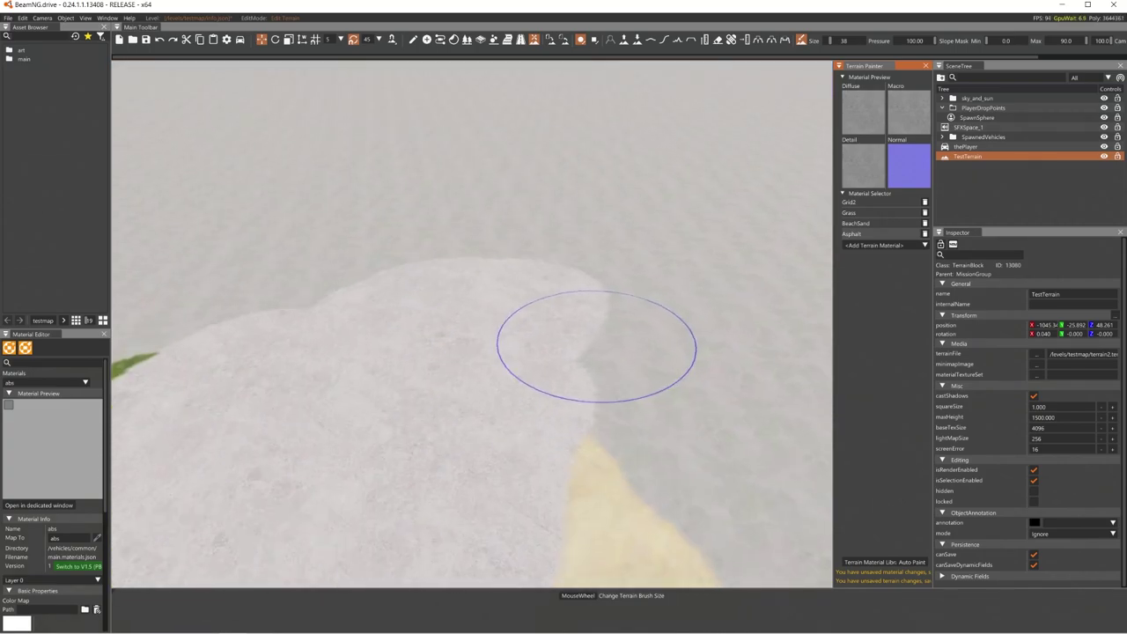
drag(507, 393, 609, 349)
key(s)
key(s)
key(d)
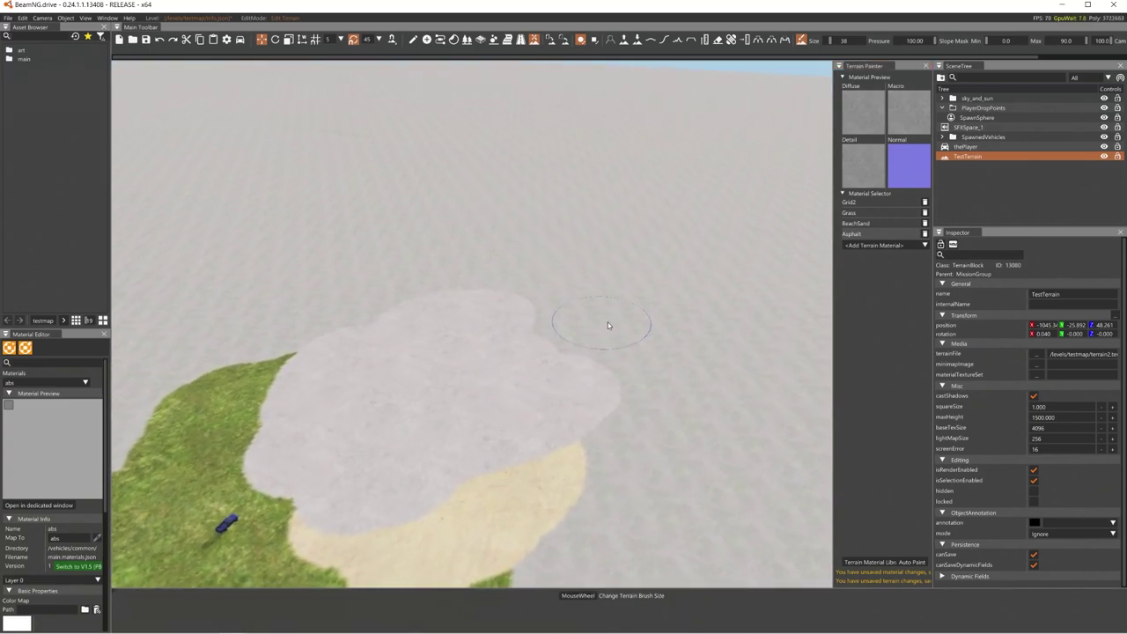
Step: Add the RockyDirt terrain material and paint it over the outer side of the asphalt area
right_drag(610, 323, 586, 342)
key(w)
click(880, 245)
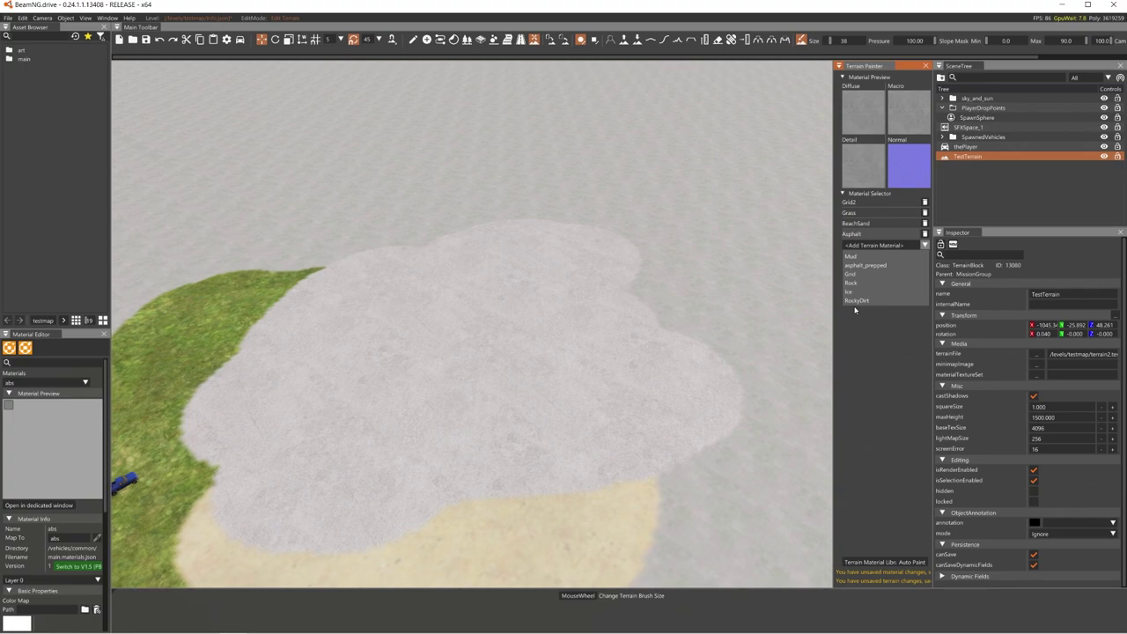
click(857, 303)
mouse_move(606, 384)
mouse_down()
mouse_move(554, 473)
mouse_move(568, 272)
mouse_up()
key(s)
key(a)
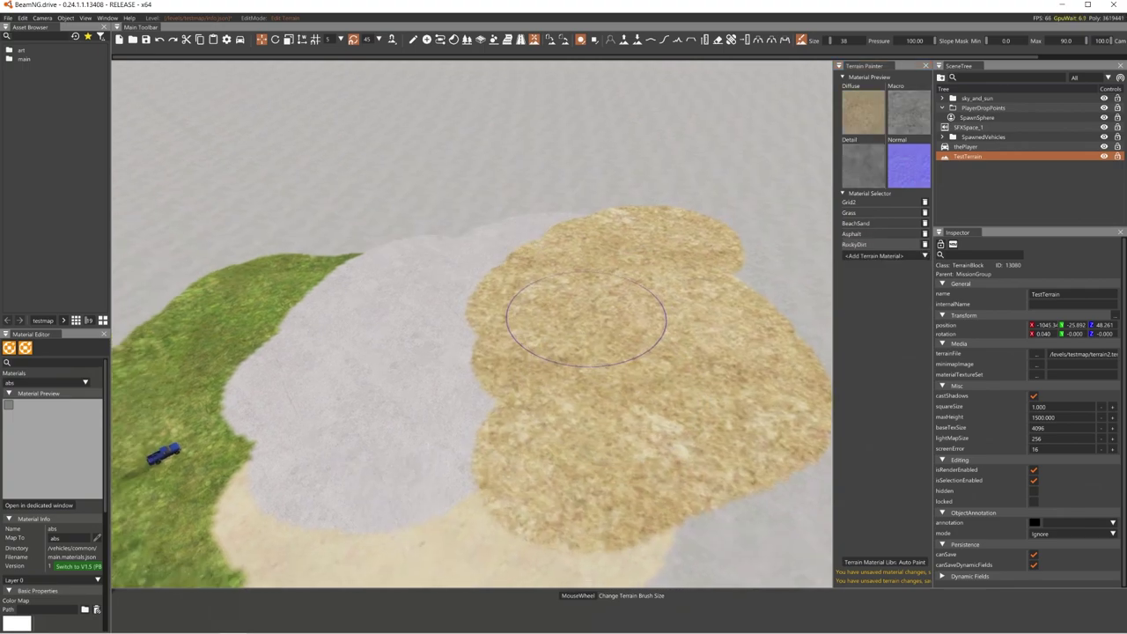
Step: Undo all the terrain material strokes, including the grass around the truck, until the ground is bare
key(ctrl+z)
key(ctrl+z)
key(ctrl+z)
key(s)
right_drag(698, 258, 695, 262)
key(ctrl+z)
key(ctrl+z)
key(ctrl+z)
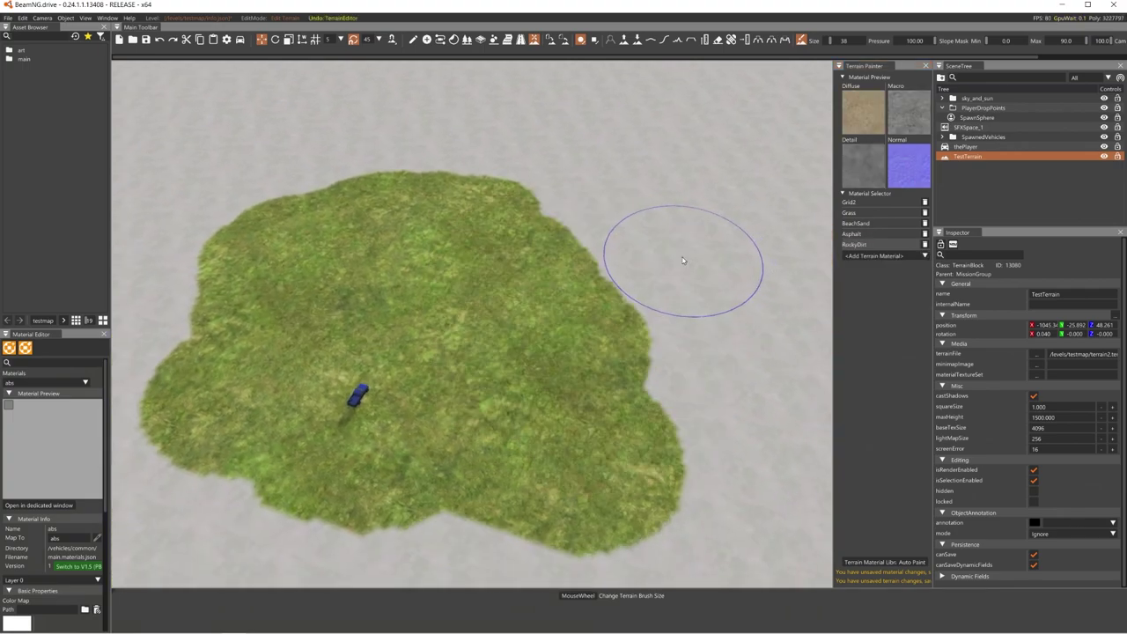
key(ctrl+z)
key(ctrl+z)
key(ctrl+z)
key(ctrl+z)
key(ctrl+z)
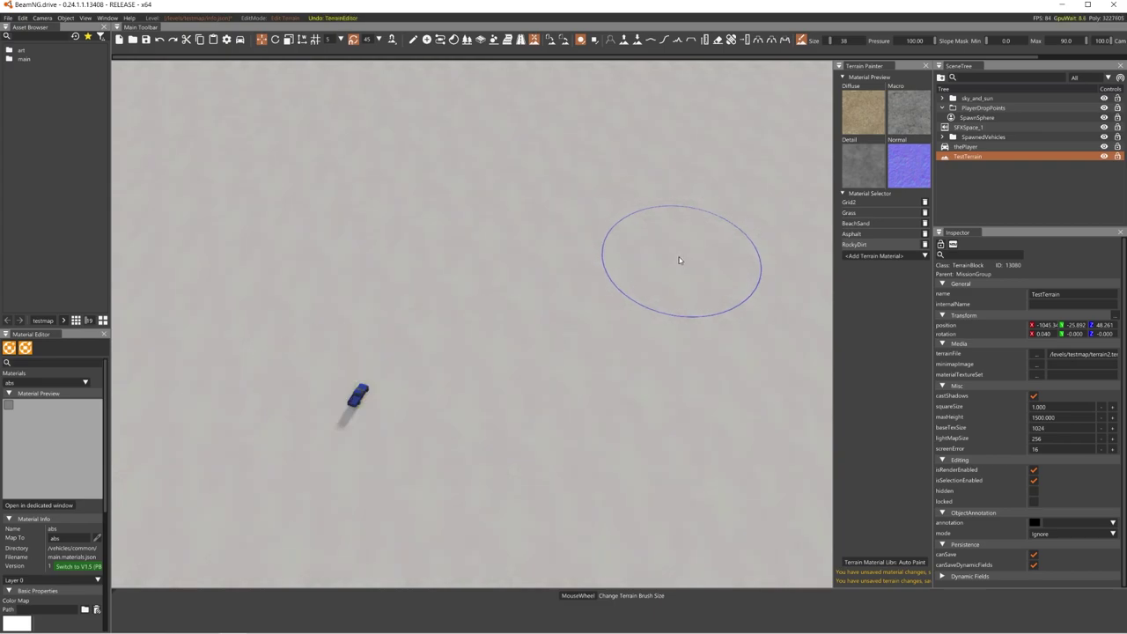
Step: Set TestTerrain's baseTexSize to 4096 again and save the level
key(w)
key(w)
key(s)
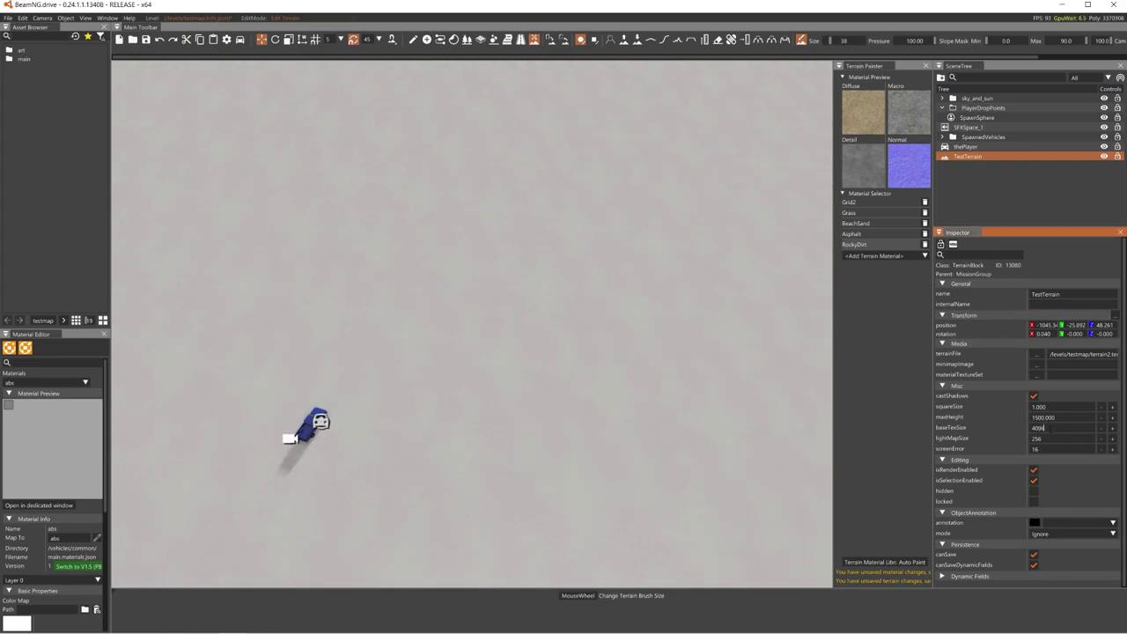
key(w)
key(ctrl+s)
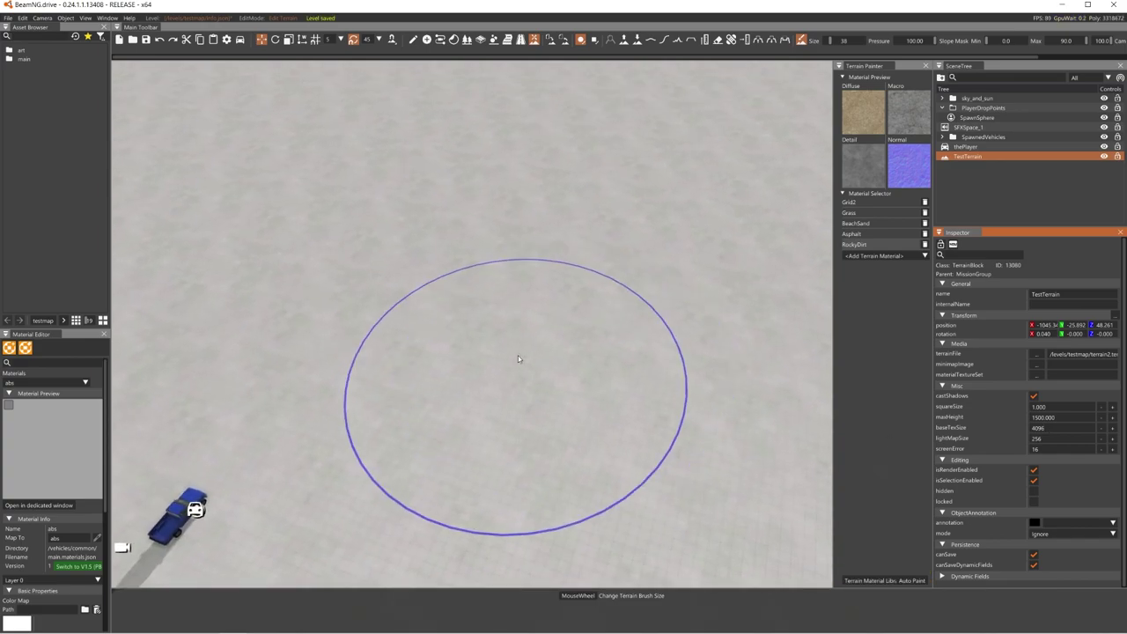
Step: Try raising a steep hill beside the truck with the Raise Height brush at size 38, and undo it
mouse_move(518, 357)
right_down()
mouse_move(519, 334)
mouse_move(518, 358)
mouse_move(472, 370)
right_up()
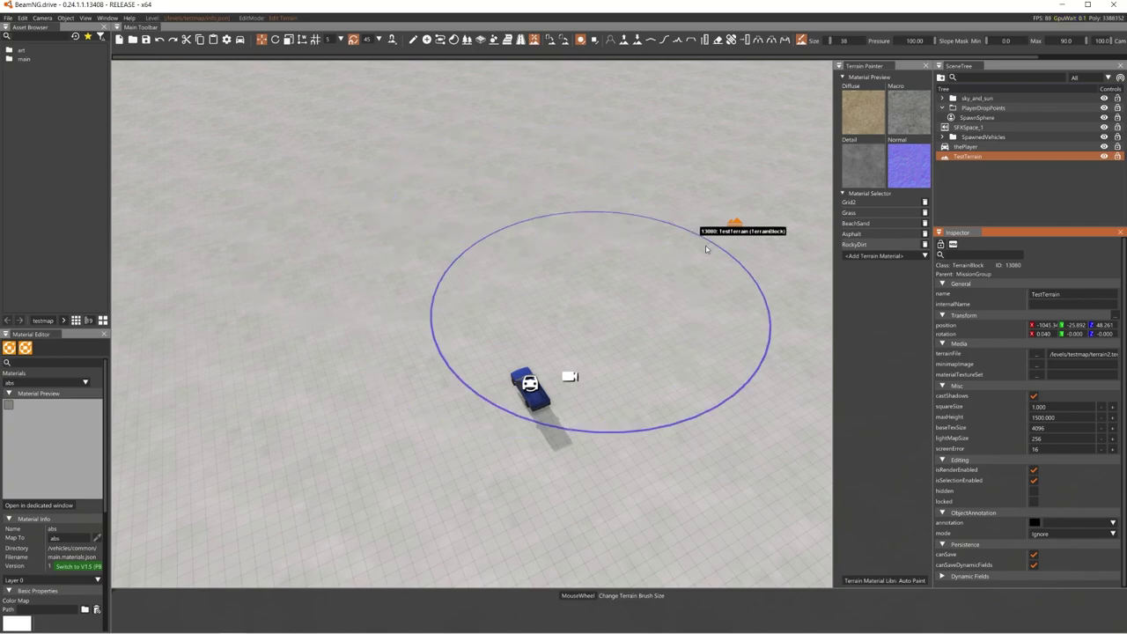
mouse_move(563, 334)
right_down()
mouse_move(567, 301)
mouse_move(552, 346)
right_up()
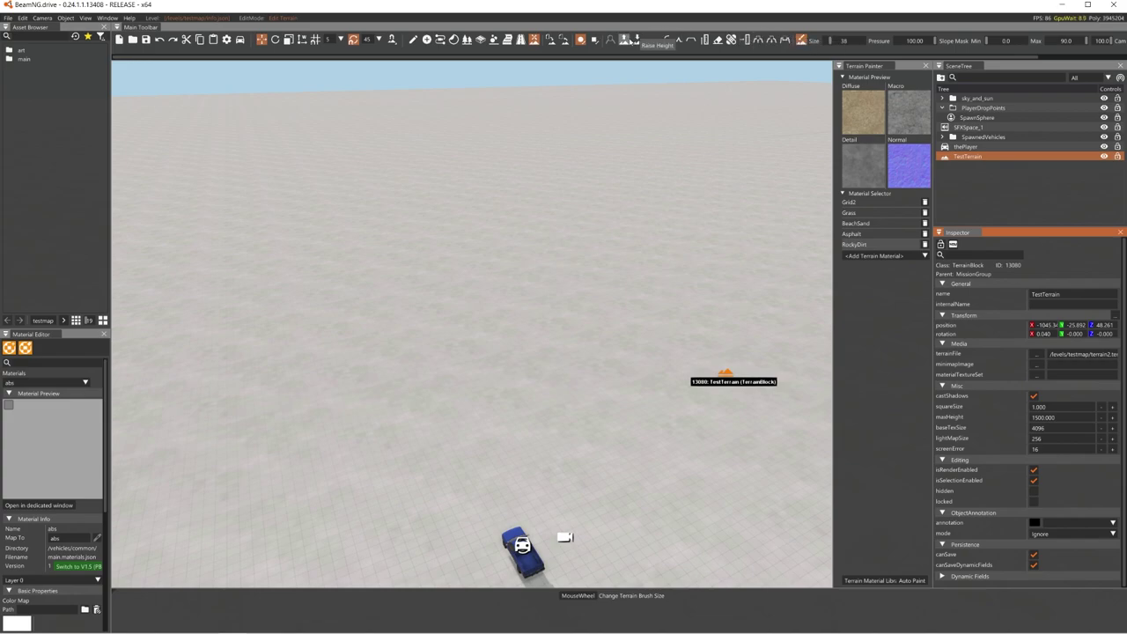
click(624, 42)
right_drag(564, 325, 553, 383)
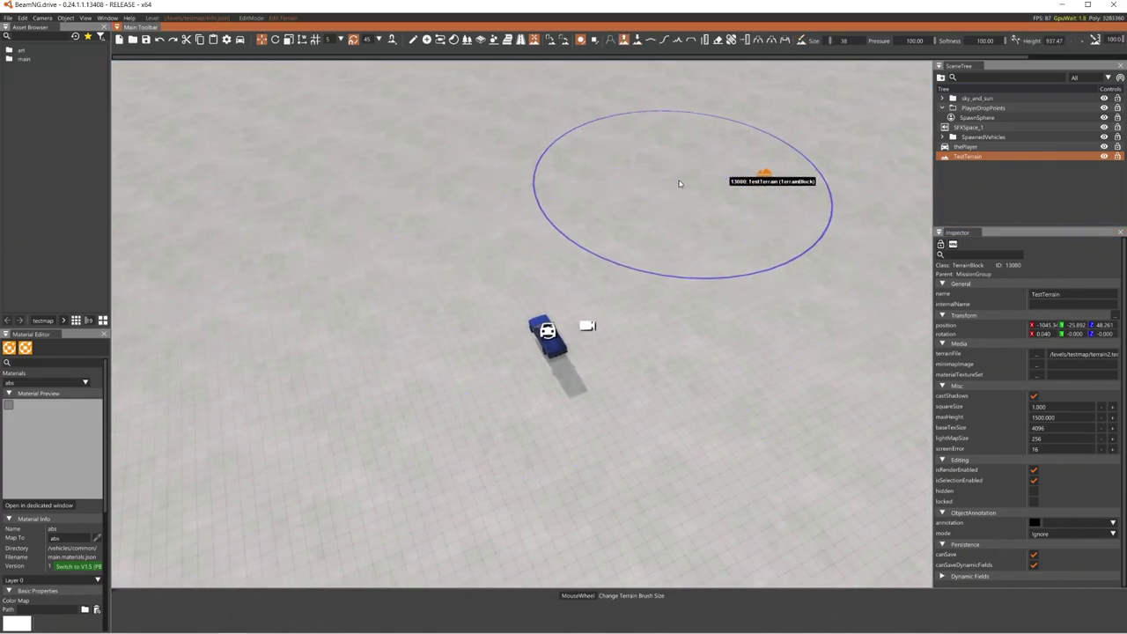
drag(679, 183, 668, 189)
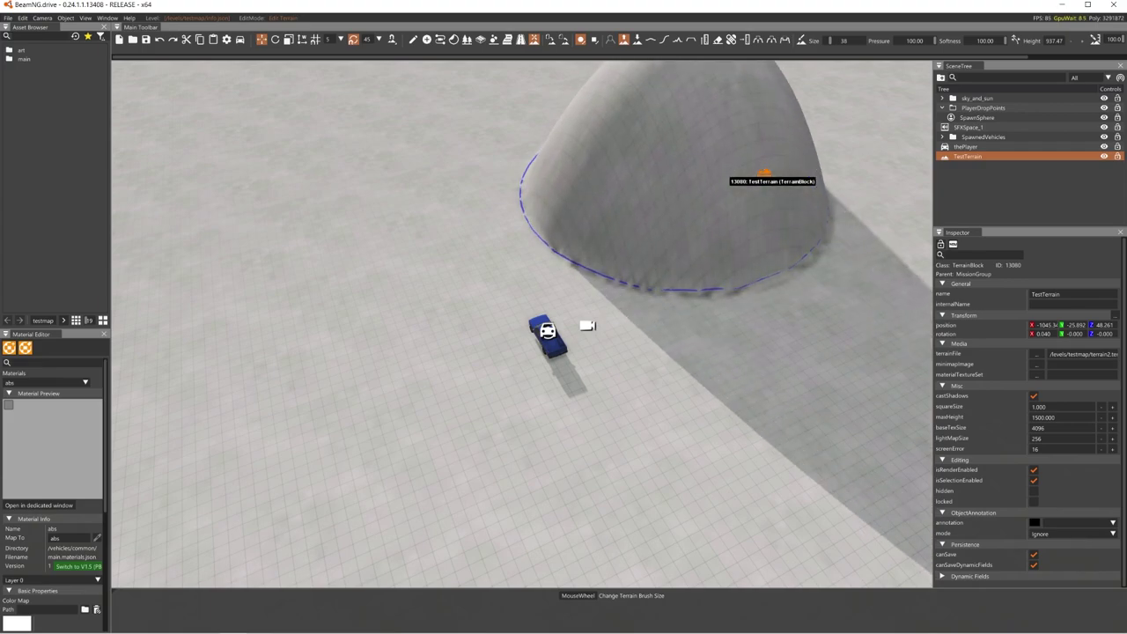
right_drag(668, 189, 563, 324)
right_drag(568, 329, 508, 351)
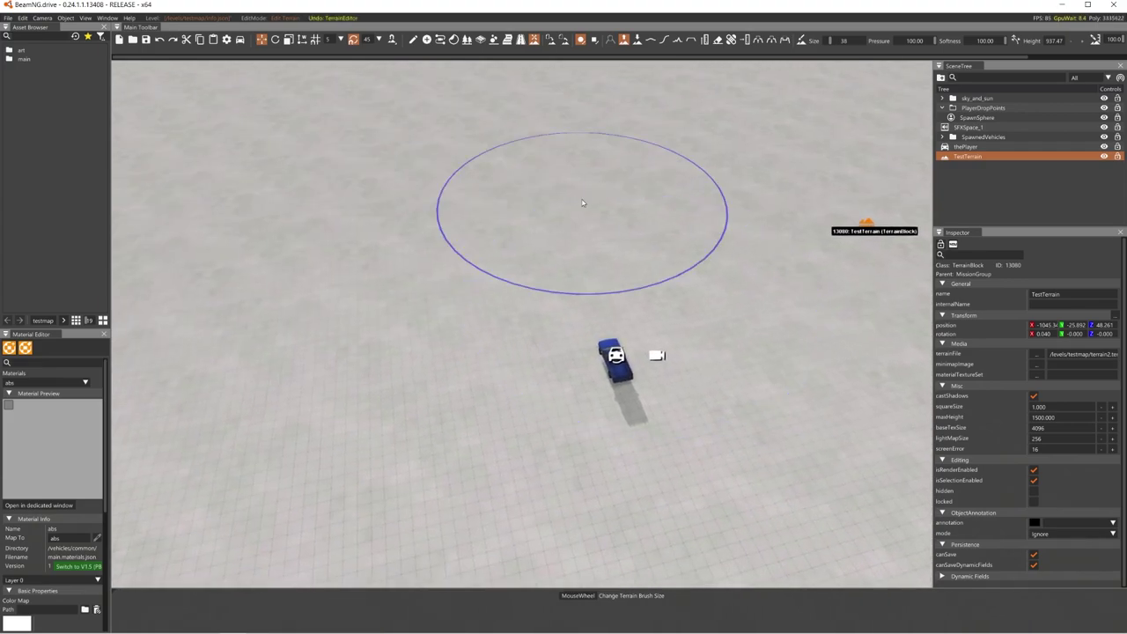
Step: Raise a chain of connected hills around the truck with the Raise Height brush at size 38
mouse_move(671, 194)
mouse_down()
mouse_move(560, 155)
mouse_move(350, 229)
mouse_move(526, 340)
mouse_move(725, 227)
mouse_move(405, 236)
mouse_move(744, 329)
mouse_move(753, 350)
mouse_move(529, 370)
mouse_up()
key(a)
key(d)
key(s)
key(w)
right_drag(529, 370, 747, 335)
mouse_move(746, 335)
mouse_down()
mouse_move(694, 438)
mouse_move(730, 415)
mouse_up()
key(w)
mouse_move(730, 415)
right_down()
mouse_move(793, 405)
mouse_move(784, 352)
right_up()
key(s)
mouse_move(667, 382)
right_down()
mouse_move(563, 383)
mouse_move(667, 382)
right_up()
mouse_move(667, 382)
mouse_down()
mouse_move(714, 399)
mouse_move(581, 339)
mouse_up()
mouse_move(581, 339)
right_down()
mouse_move(564, 326)
mouse_move(585, 166)
mouse_move(606, 344)
right_up()
key(w)
drag(607, 344, 566, 379)
key(s)
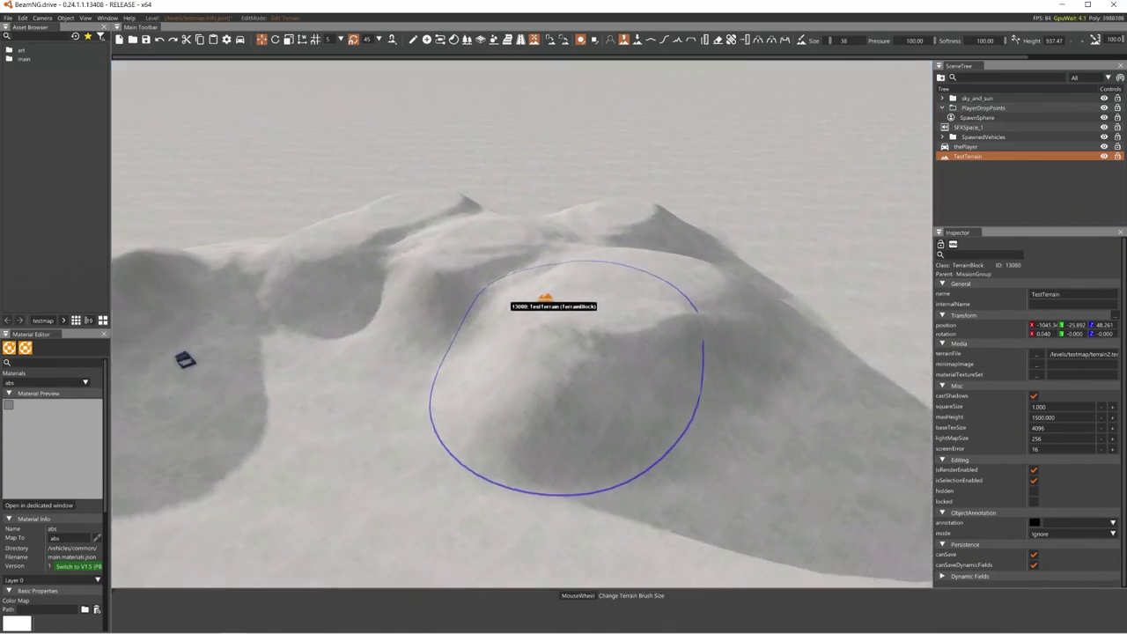
Step: Soften the raised hills with the Really smooth (new) brush enlarged to size 76
right_drag(567, 379, 710, 160)
key(d)
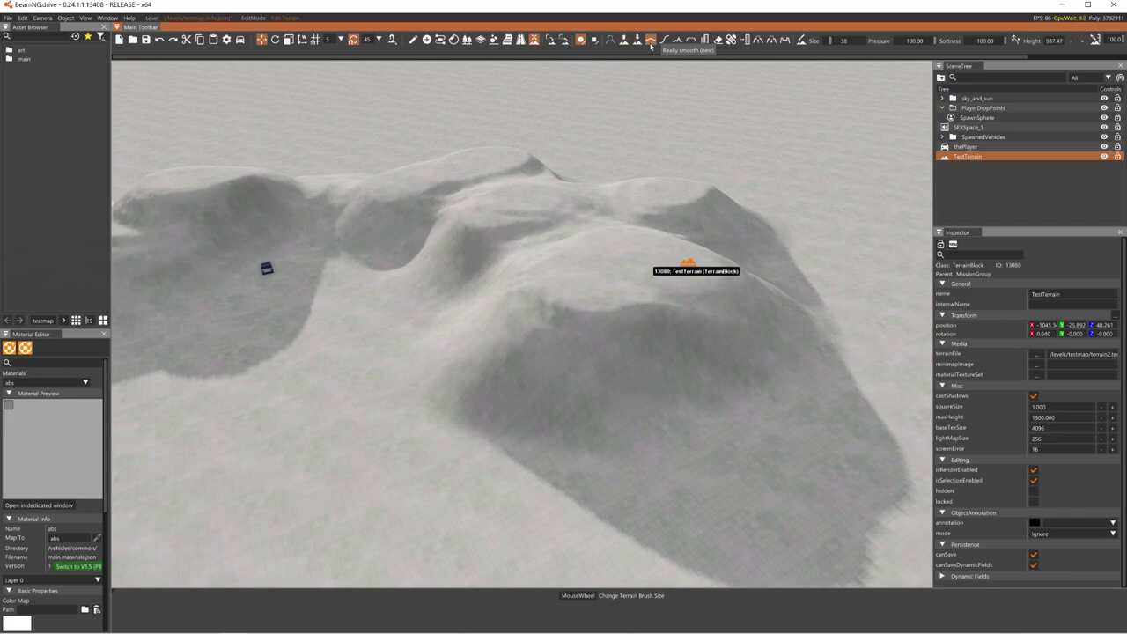
scroll(622, 284, up, 3)
mouse_move(622, 284)
mouse_down()
mouse_move(526, 339)
mouse_move(612, 216)
mouse_move(478, 211)
mouse_move(326, 249)
mouse_move(491, 229)
mouse_move(707, 266)
mouse_move(692, 249)
mouse_move(499, 370)
mouse_up()
key(a)
key(d)
Step: Dig a deep crater between the hills near the truck by lowering the terrain with the size 76 brush
mouse_move(499, 370)
right_down()
mouse_move(490, 335)
mouse_move(569, 318)
mouse_move(599, 411)
mouse_move(653, 75)
right_up()
key(s)
key(w)
key(a)
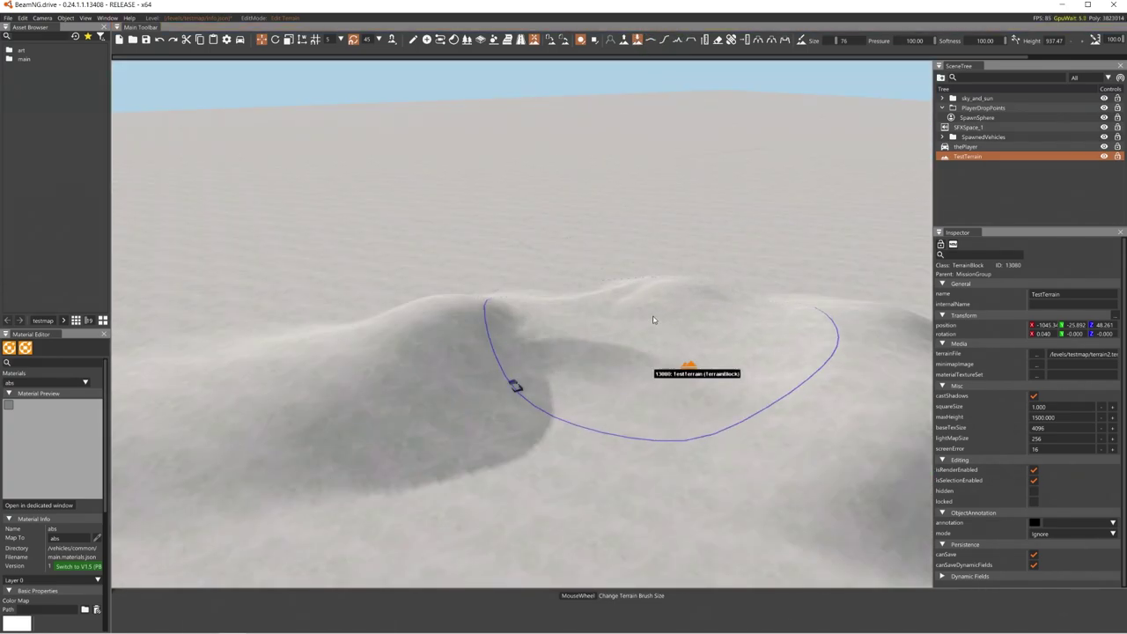
mouse_move(652, 317)
mouse_down()
mouse_move(617, 343)
mouse_move(640, 364)
mouse_up()
key(w)
mouse_move(641, 364)
right_down()
mouse_move(645, 339)
mouse_move(644, 349)
mouse_move(547, 309)
mouse_move(526, 318)
right_up()
key(s)
drag(526, 318, 525, 318)
key(w)
key(a)
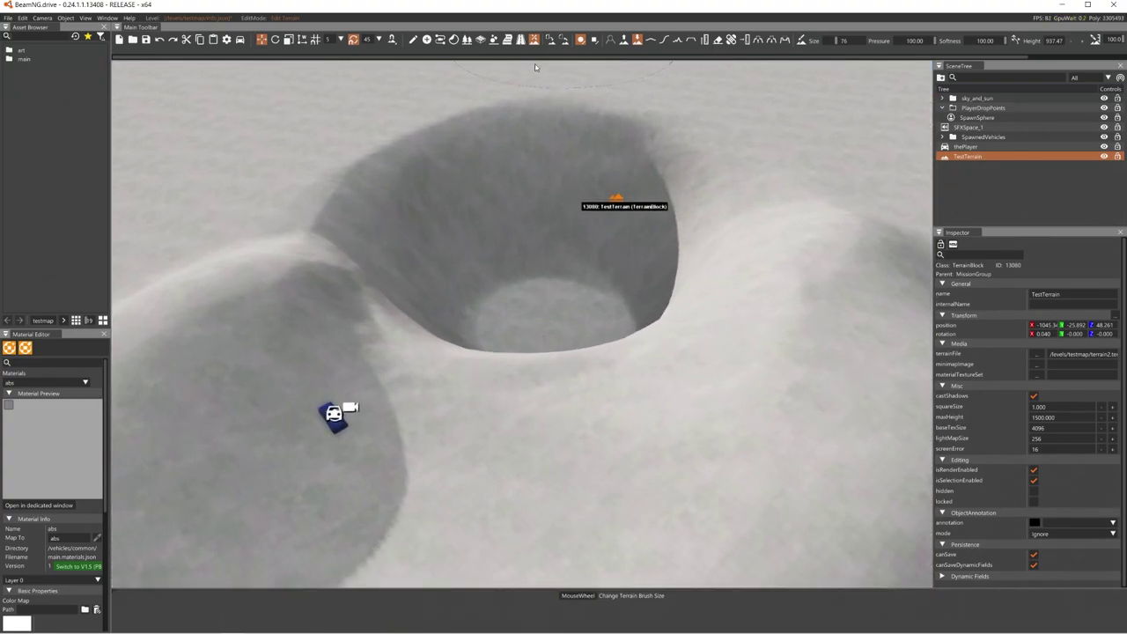
Step: Smooth the crater's walls and floor with the Really smooth (new) brush at size 76
key(s)
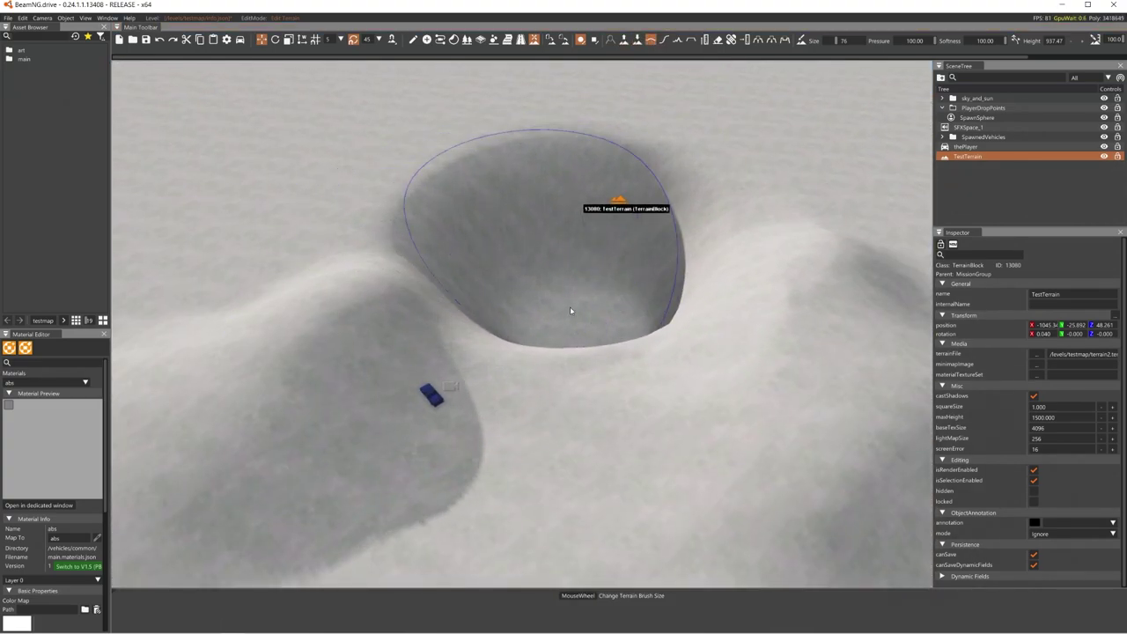
right_drag(571, 310, 608, 321)
key(a)
key(a)
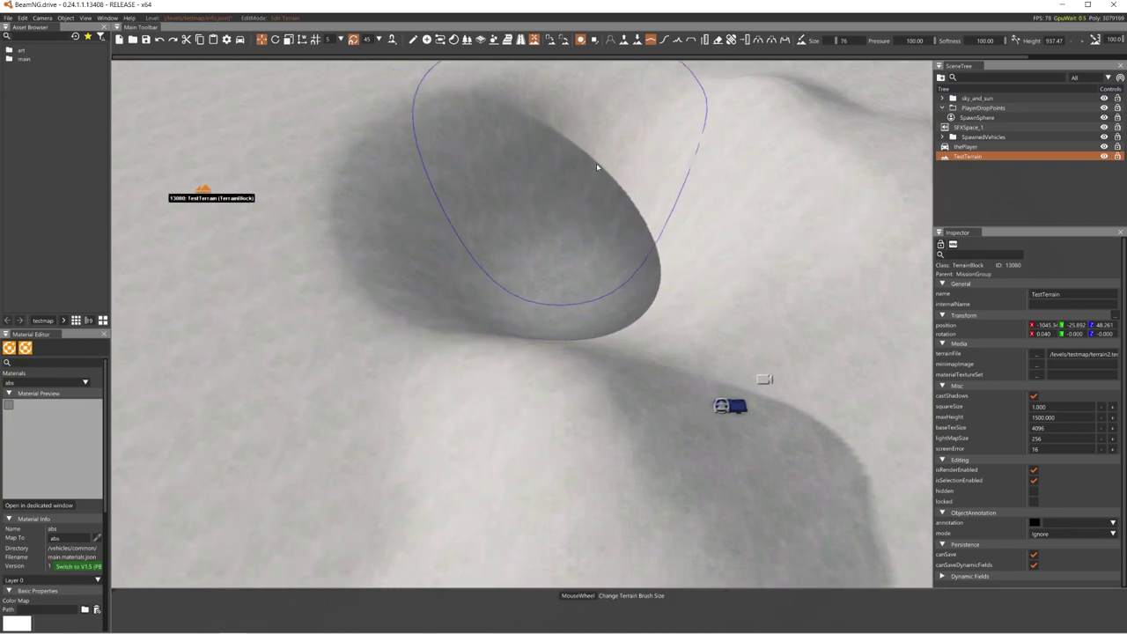
key(d)
Step: Try reshaping the hill beside the crater with the other smoothing brush at size 76, undoing the strokes
mouse_move(569, 332)
right_down()
mouse_move(502, 308)
mouse_move(611, 314)
right_up()
drag(611, 314, 689, 332)
key(ctrl+z)
right_drag(471, 306, 606, 310)
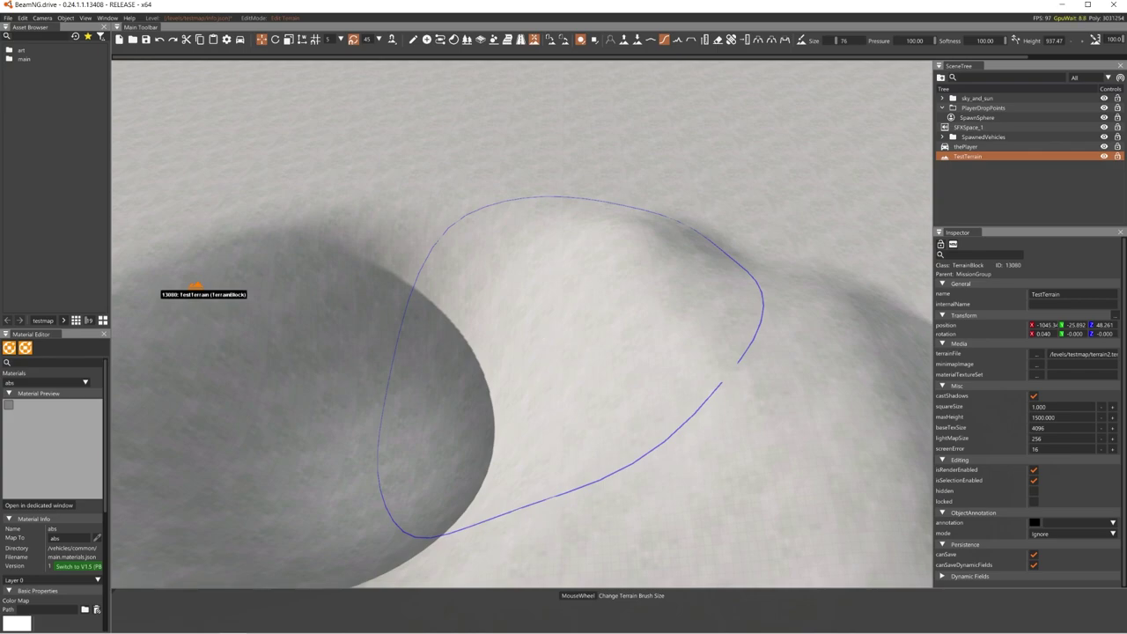
click(541, 333)
right_drag(588, 305, 607, 288)
click(455, 376)
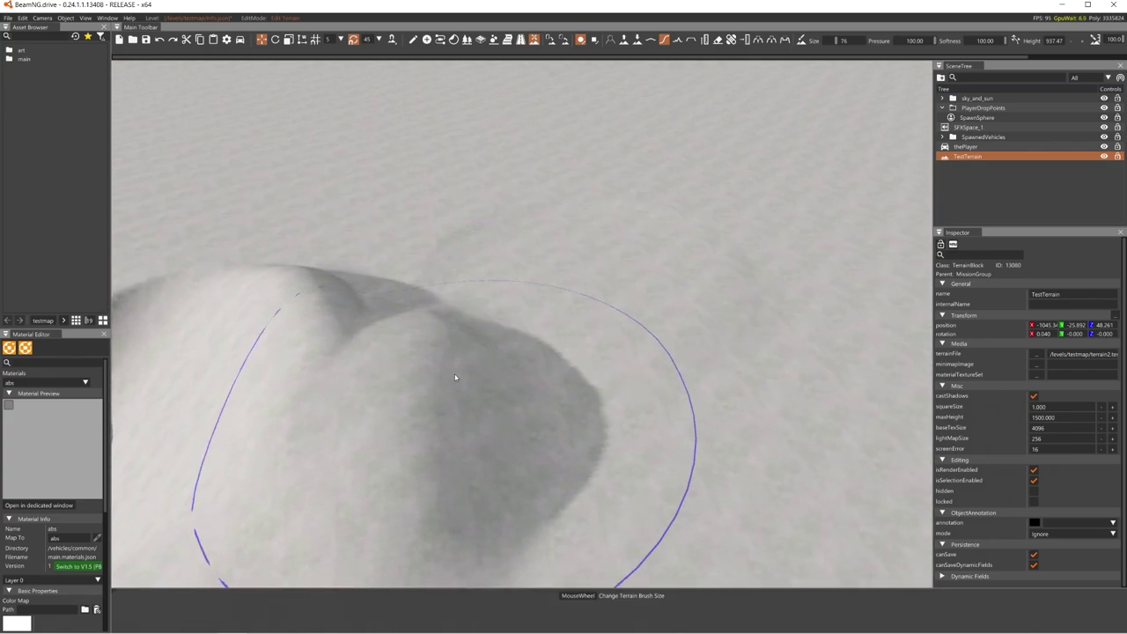
key(ctrl+z)
mouse_move(420, 361)
right_down()
mouse_move(434, 368)
mouse_move(461, 311)
mouse_move(490, 312)
right_up()
drag(563, 322, 594, 341)
right_drag(594, 342, 583, 328)
key(w)
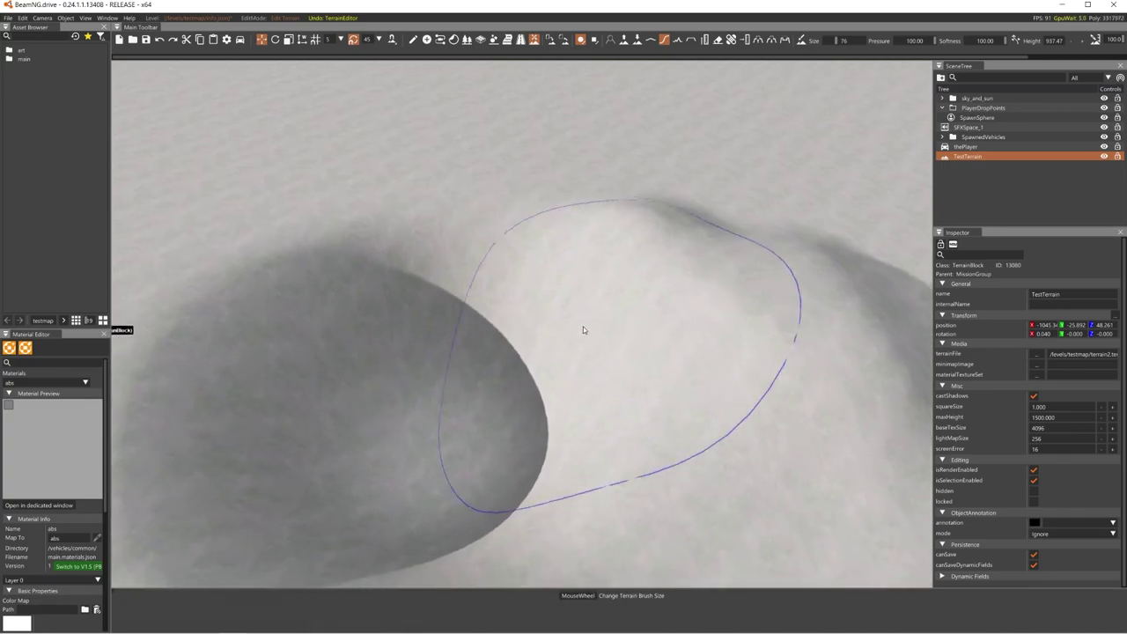
mouse_move(474, 266)
right_down()
mouse_move(659, 71)
mouse_move(557, 320)
right_up()
drag(557, 320, 552, 302)
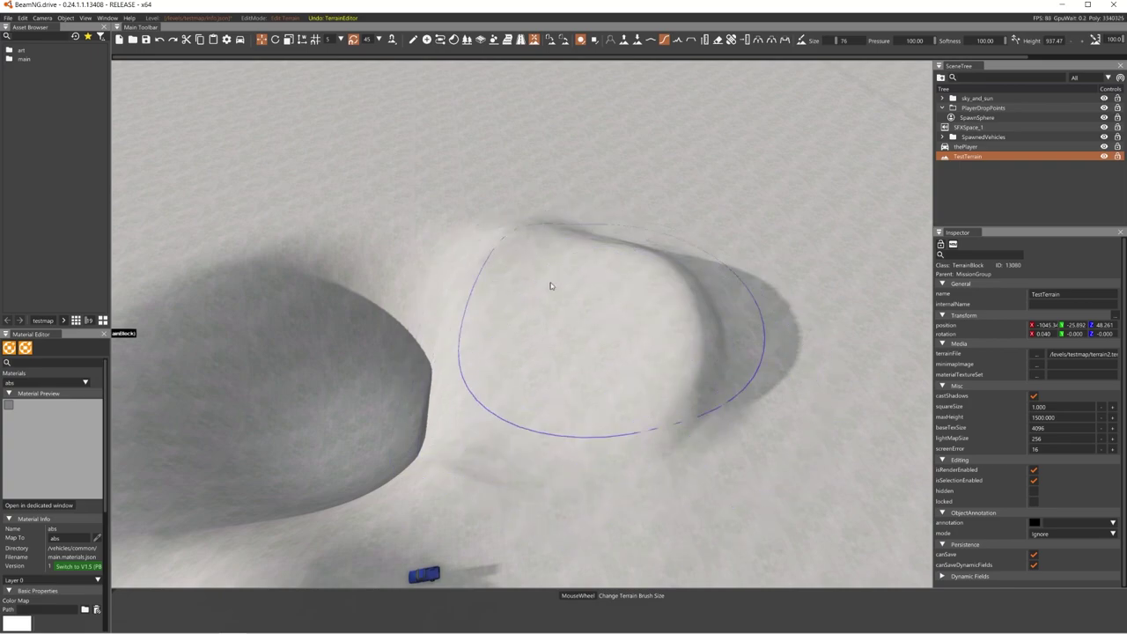
key(d)
mouse_move(577, 396)
right_down()
mouse_move(583, 335)
mouse_move(572, 344)
mouse_move(557, 327)
right_up()
click(556, 327)
Step: Try the Paint Noise brush on the hilly ground beside the crater, and undo the strokes
key(w)
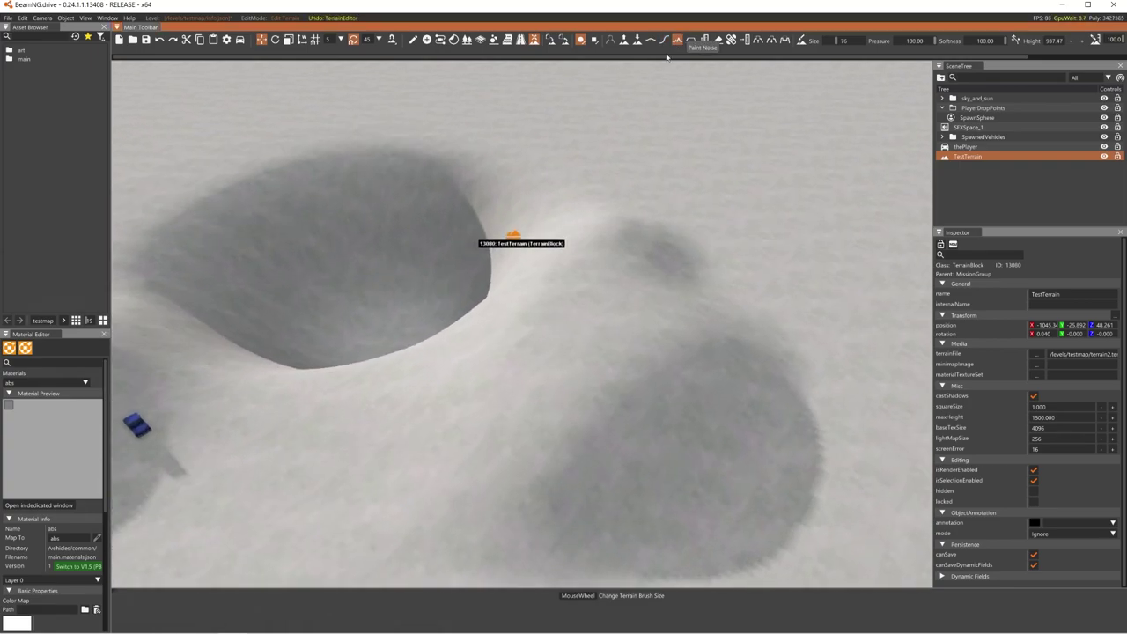
key(d)
mouse_move(555, 326)
mouse_down()
mouse_move(491, 315)
mouse_move(602, 329)
mouse_up()
right_drag(603, 330, 560, 287)
key(w)
key(ctrl+z)
key(ctrl+z)
key(ctrl+z)
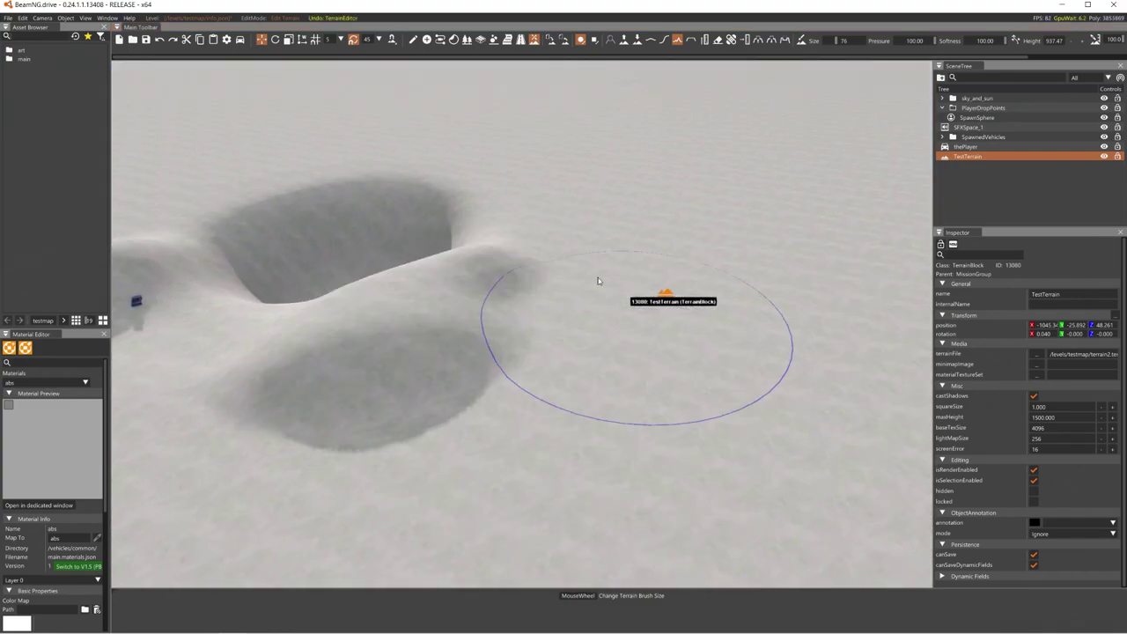
Step: Try Paint Noise in longer strokes across the flat ground beyond the hills, undoing each attempt
key(s)
mouse_move(598, 281)
mouse_down()
mouse_move(767, 274)
mouse_move(440, 383)
mouse_up()
key(d)
key(ctrl+z)
key(a)
mouse_move(505, 303)
mouse_down()
mouse_move(393, 418)
mouse_move(563, 458)
mouse_move(656, 387)
mouse_move(607, 353)
mouse_move(502, 455)
mouse_move(749, 423)
mouse_move(414, 405)
mouse_move(512, 440)
mouse_move(601, 404)
mouse_move(651, 418)
mouse_up()
key(d)
key(d)
key(a)
key(s)
key(a)
key(d)
key(w)
key(ctrl+z)
key(ctrl+z)
key(a)
key(d)
key(a)
key(d)
key(ctrl+z)
key(ctrl+z)
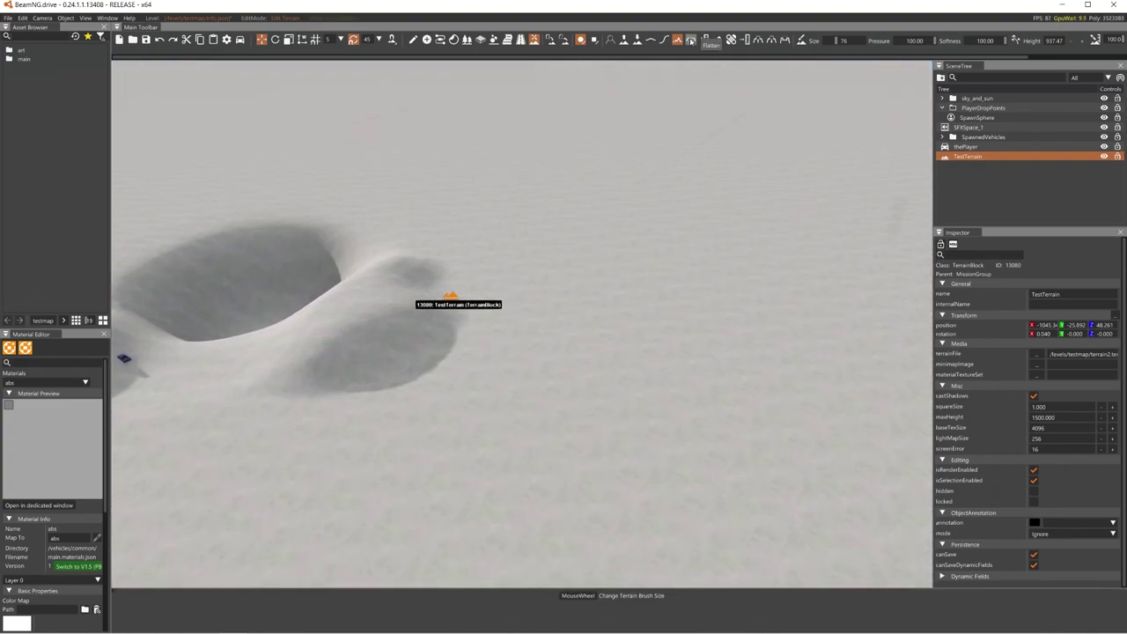
Step: Level the hills beside the crater and the ground beyond with the Flatten brush at size 76
click(692, 40)
mouse_move(427, 305)
mouse_down()
mouse_move(651, 379)
mouse_move(704, 264)
mouse_move(546, 326)
mouse_move(617, 294)
mouse_move(661, 254)
mouse_move(583, 288)
mouse_move(670, 295)
mouse_move(577, 322)
mouse_up()
key(d)
key(a)
key(s)
Step: Try flattening the remaining hill on the other side of the truck, and undo it
mouse_move(577, 322)
right_down()
mouse_move(687, 295)
mouse_move(496, 379)
mouse_move(687, 355)
right_up()
drag(687, 354, 499, 297)
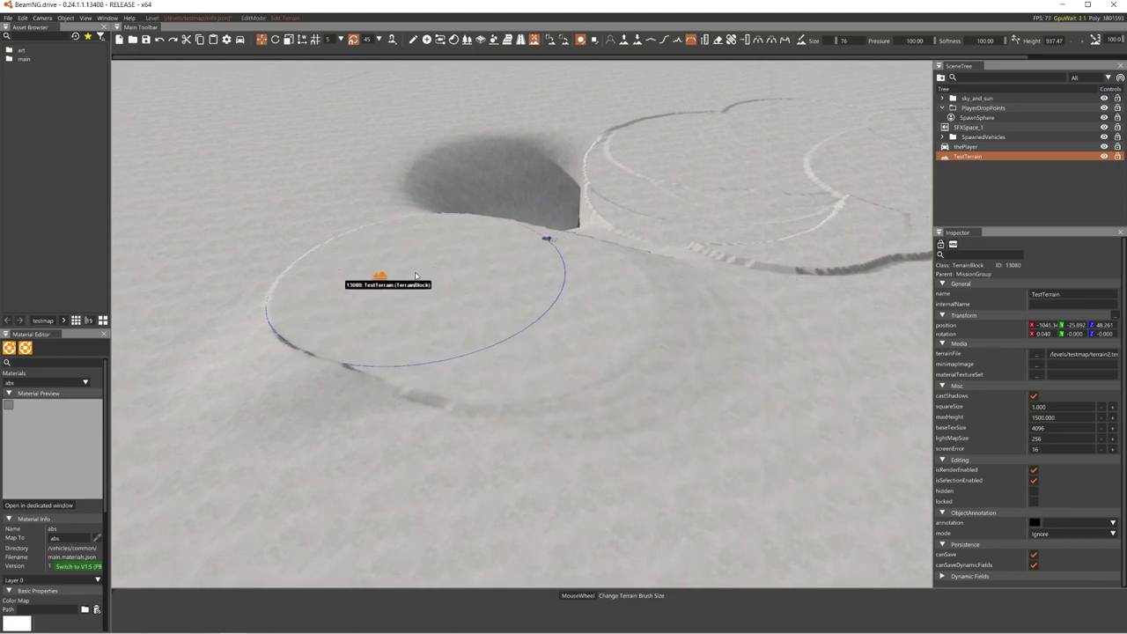
key(a)
key(s)
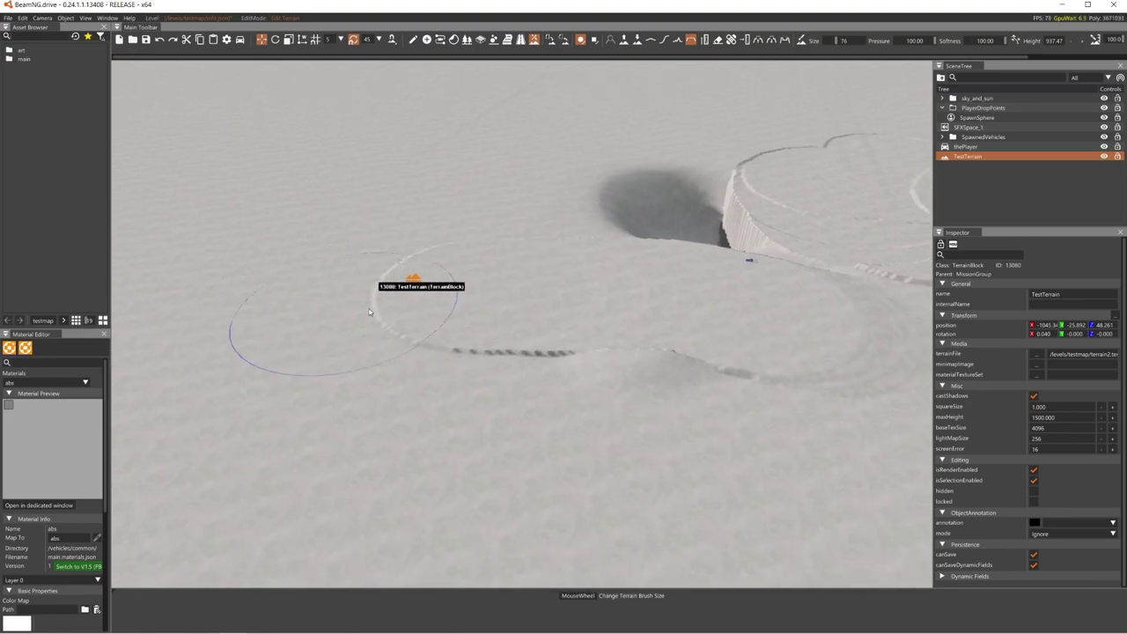
key(d)
key(a)
key(d)
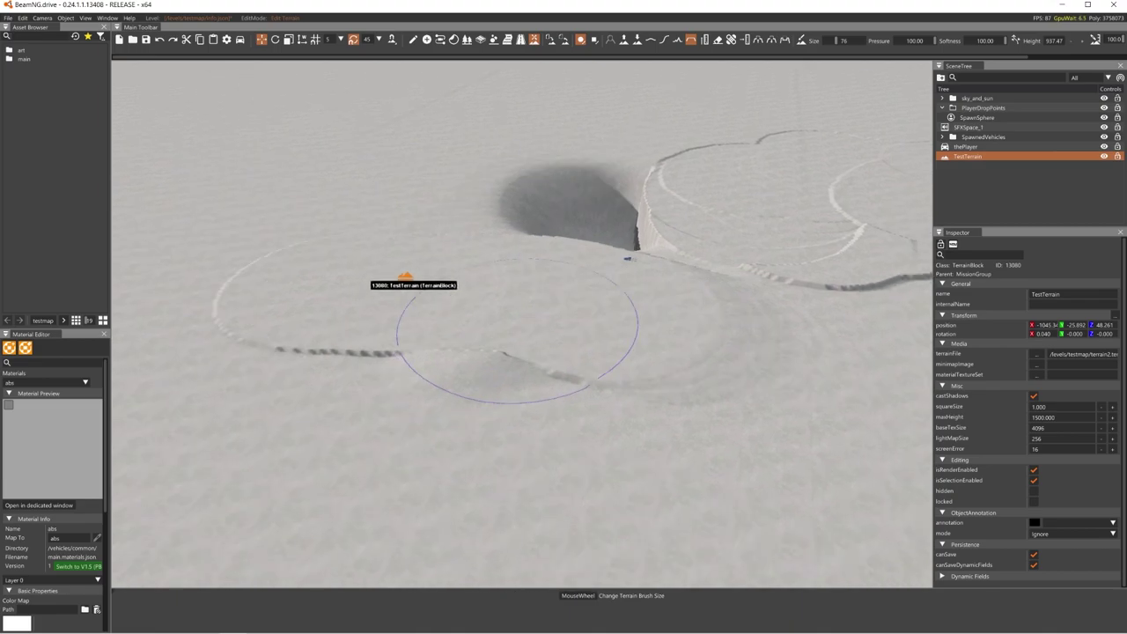
key(w)
right_drag(516, 327, 402, 385)
key(ctrl+z)
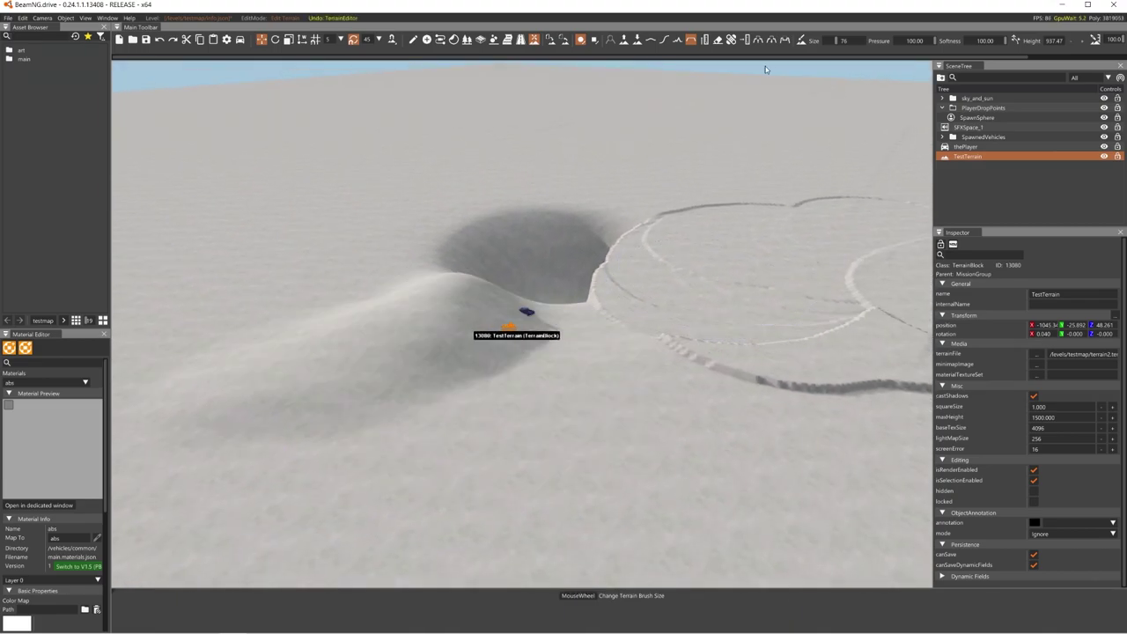
Step: Try the set-height brush at height 937.47 on the flat ground past the levelled area, and undo both columns
key(d)
key(w)
key(a)
key(d)
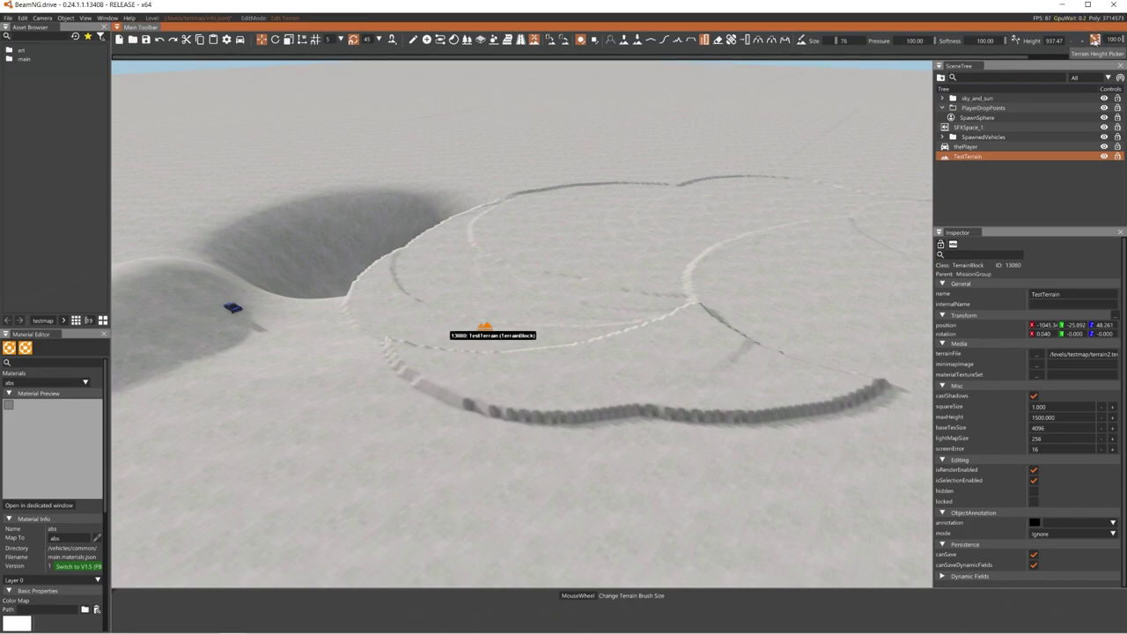
key(s)
mouse_move(677, 422)
right_down()
mouse_move(546, 453)
mouse_move(466, 264)
mouse_move(467, 61)
mouse_move(422, 396)
right_up()
click(501, 433)
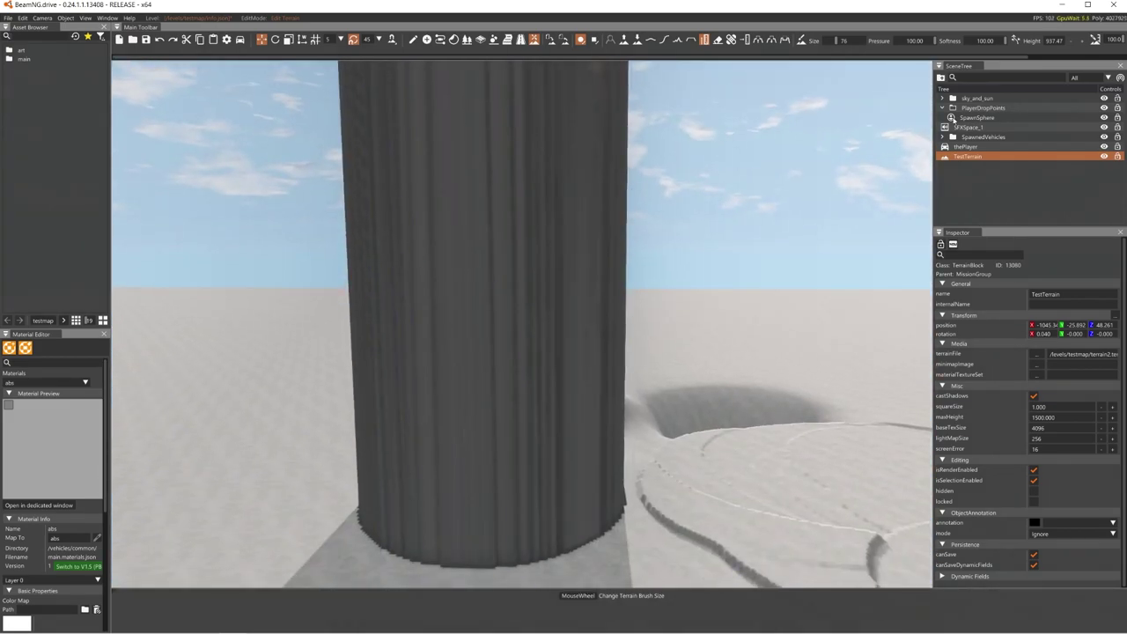
key(ctrl+z)
key(w)
right_drag(588, 379, 578, 460)
click(546, 480)
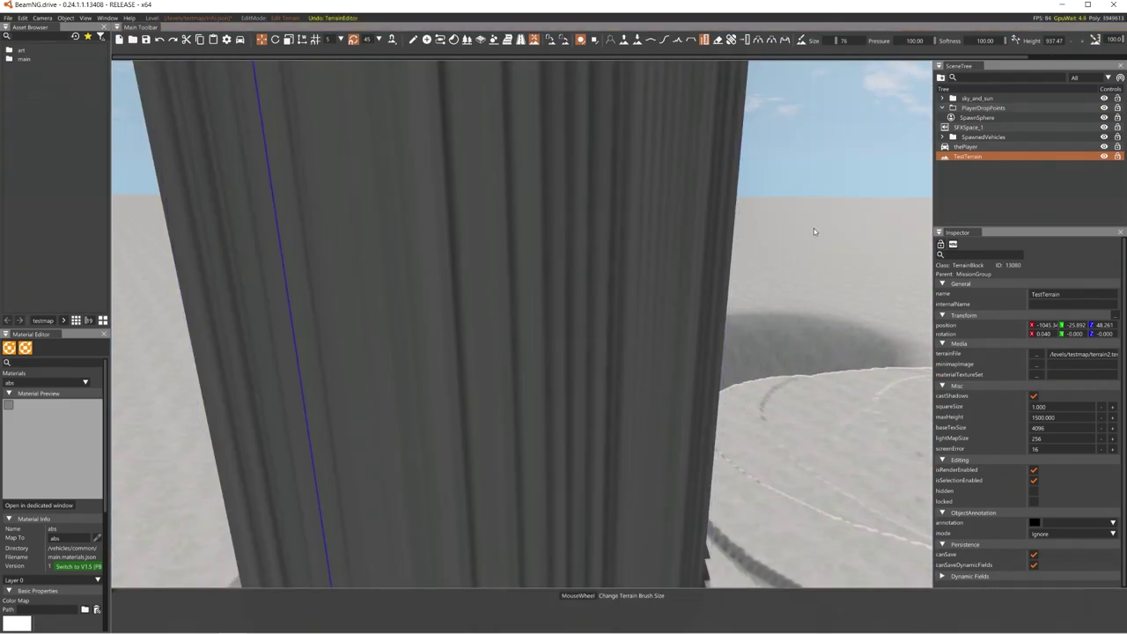
key(ctrl+z)
Step: Sample the brush height from the levelled ground beside the crater with the Terrain Height Picker, ending at 701.96
right_drag(563, 326, 793, 388)
key(s)
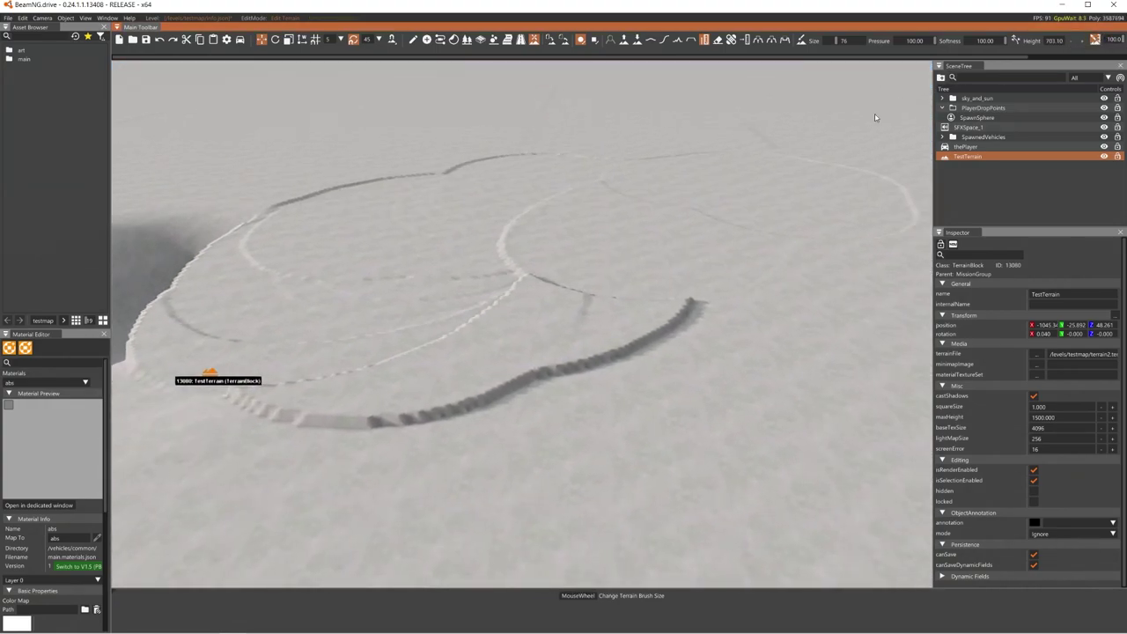
right_drag(563, 362, 683, 321)
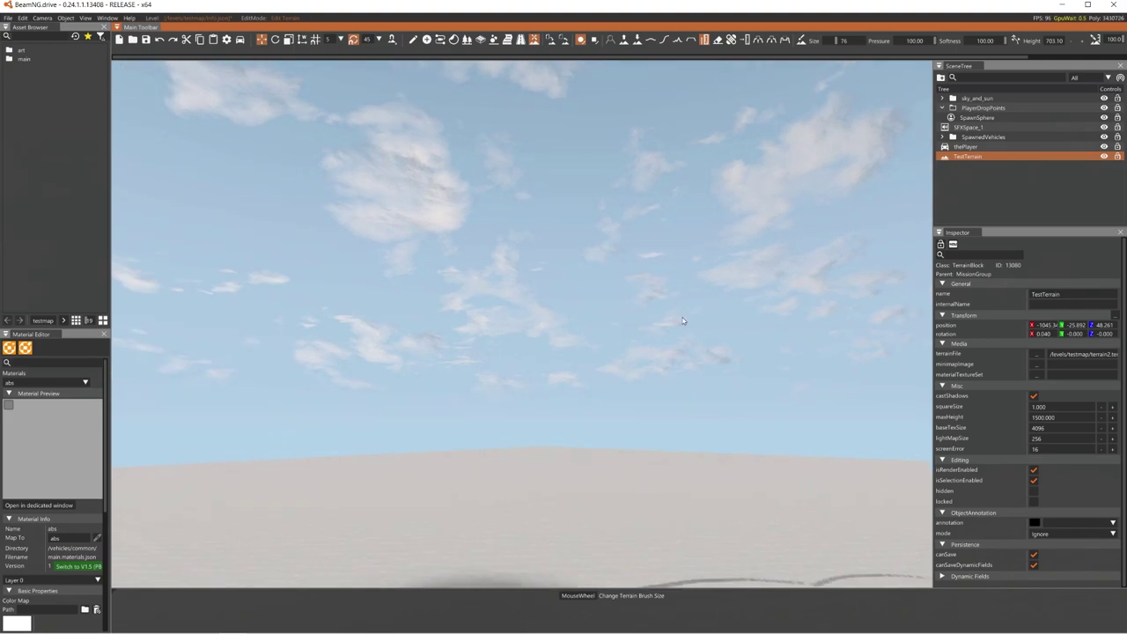
right_drag(655, 263, 621, 391)
right_drag(620, 326, 704, 397)
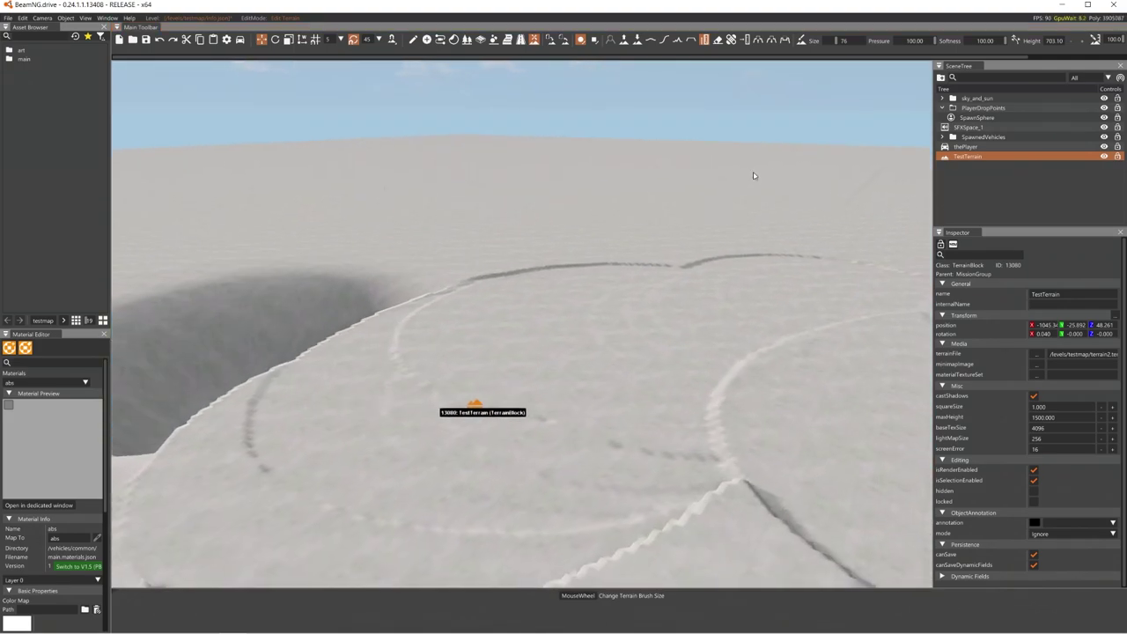
key(s)
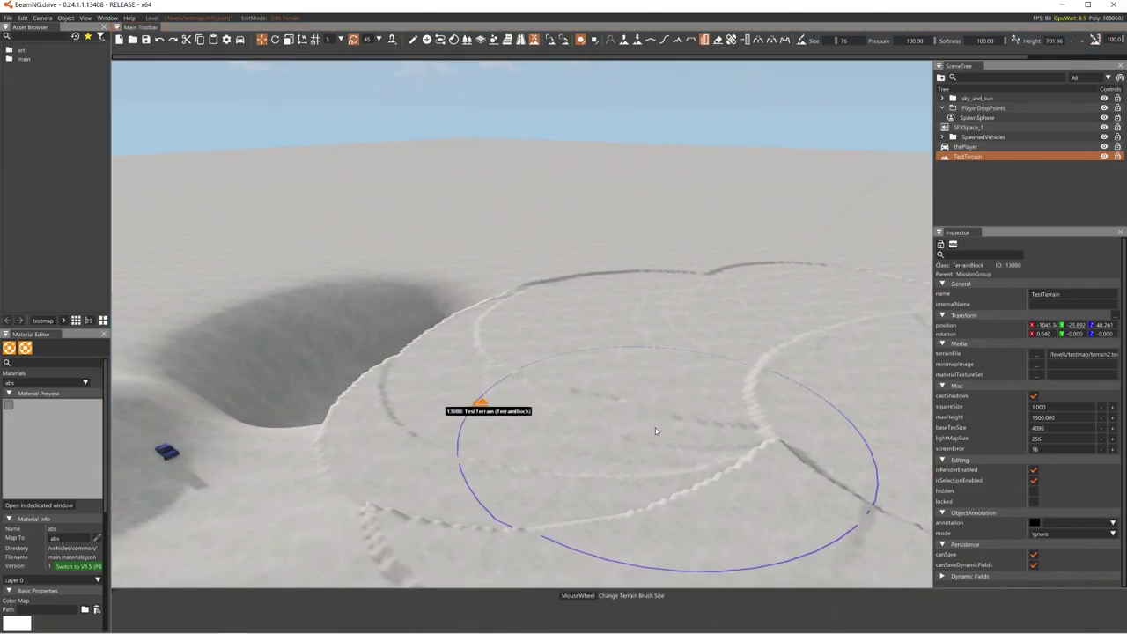
key(ctrl+z)
right_drag(642, 384, 656, 431)
key(s)
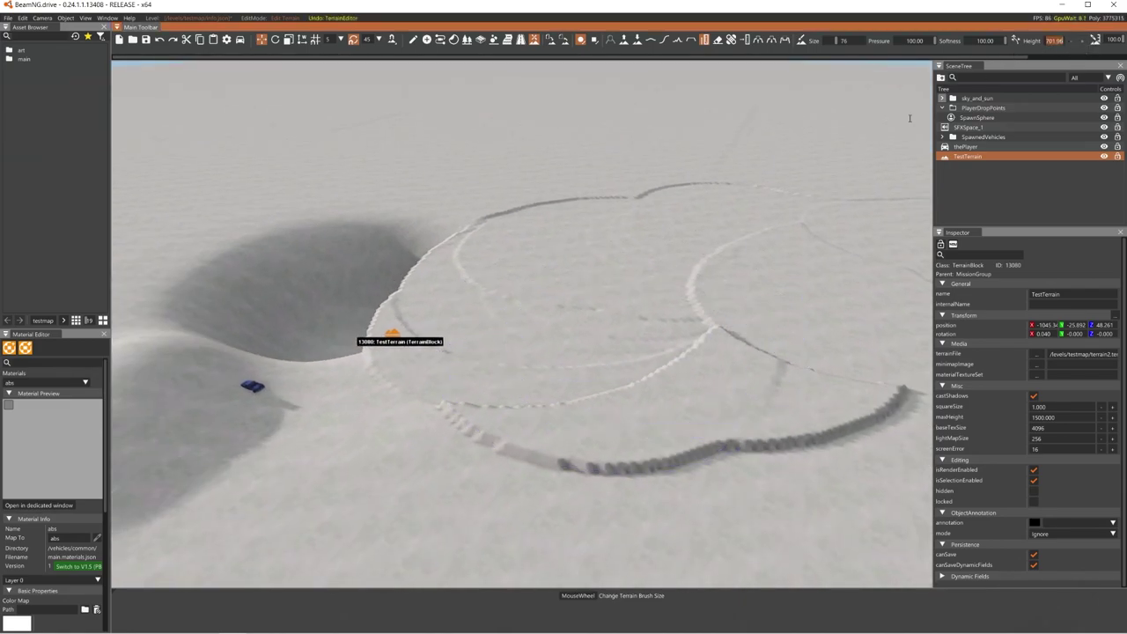
Step: Try levelling the crater and the ground around the truck with the set-height brush at 701.96, and undo it
mouse_move(646, 281)
mouse_down()
mouse_move(433, 445)
mouse_move(430, 332)
mouse_move(458, 323)
mouse_up()
key(a)
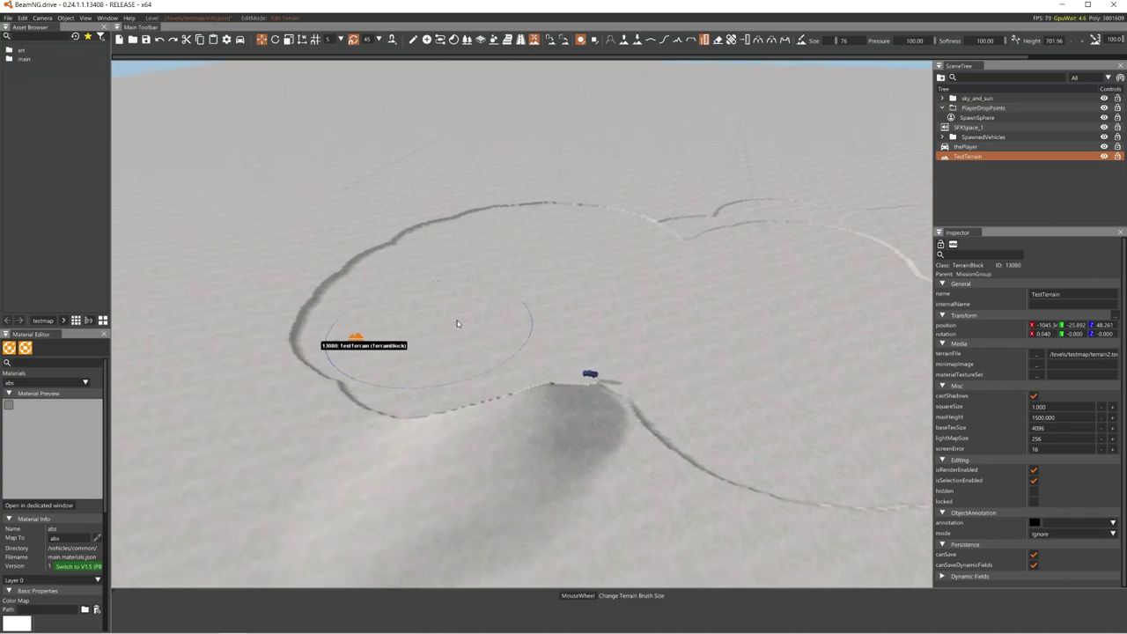
mouse_move(457, 324)
right_down()
mouse_move(763, 67)
mouse_move(679, 93)
right_up()
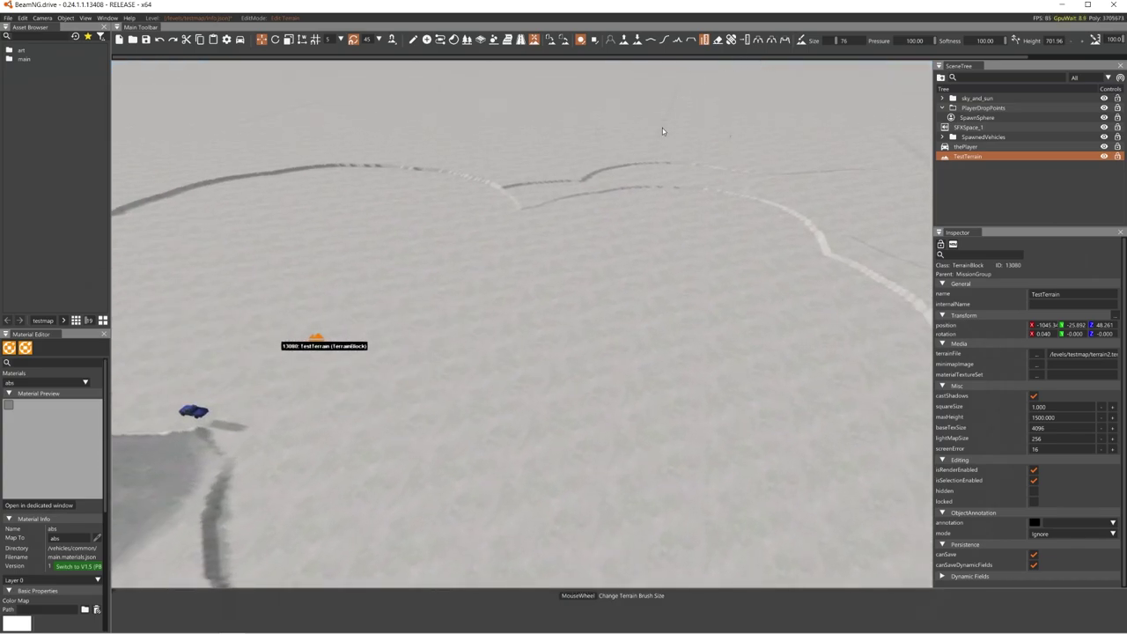
key(w)
key(s)
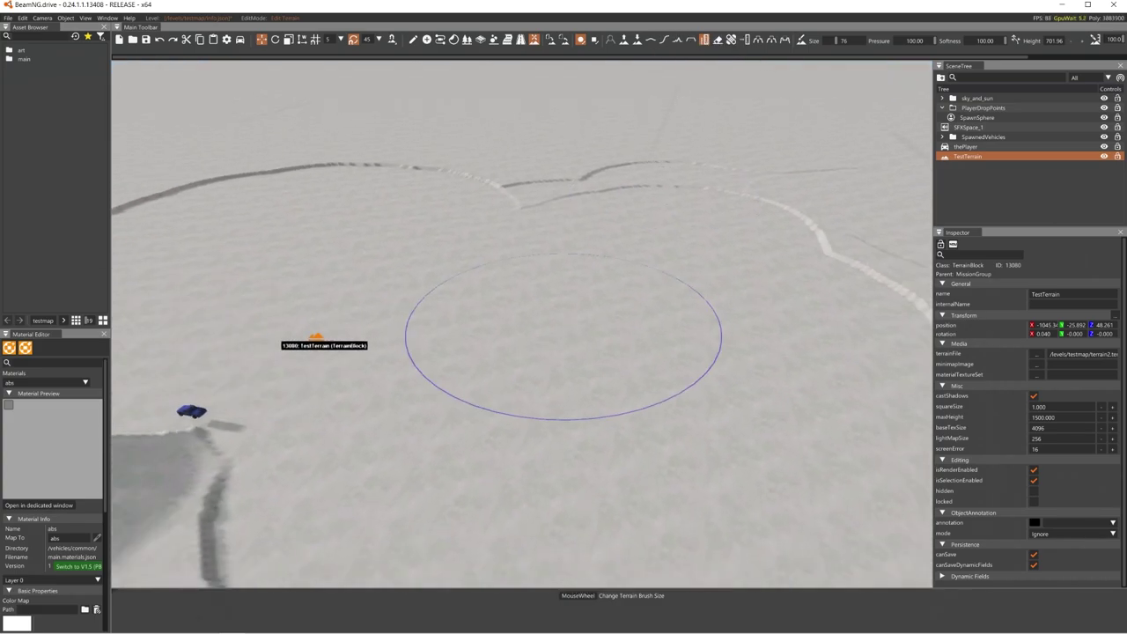
key(w)
key(ctrl+z)
key(ctrl+z)
Step: Undo the earlier flattening of the hill beside the crater and the ground beyond it
key(w)
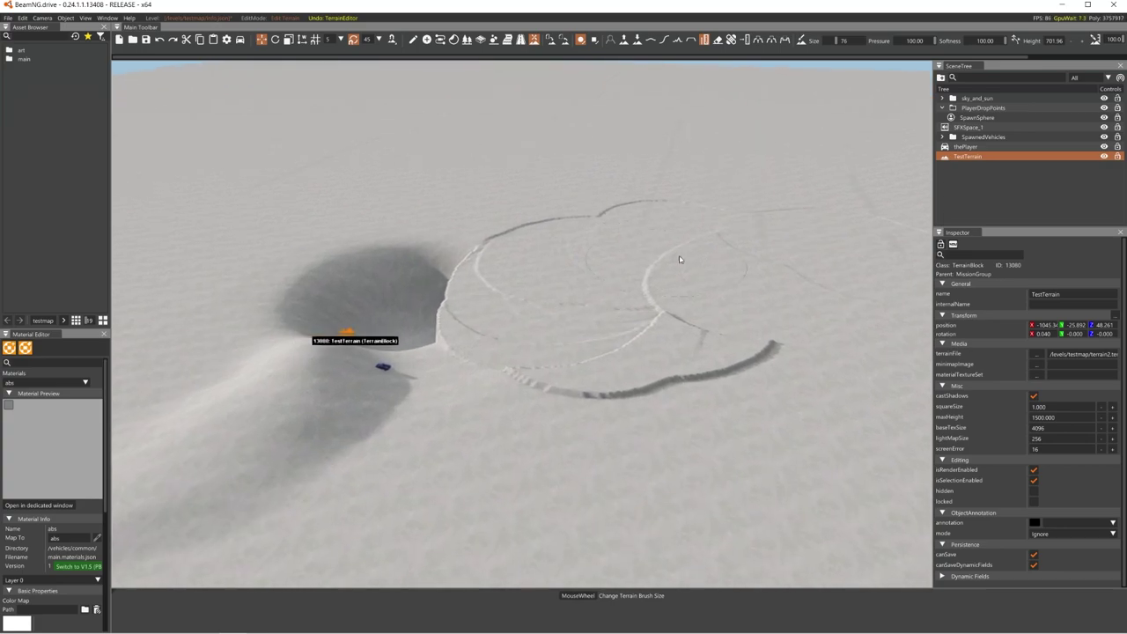
key(ctrl+z)
key(ctrl+z)
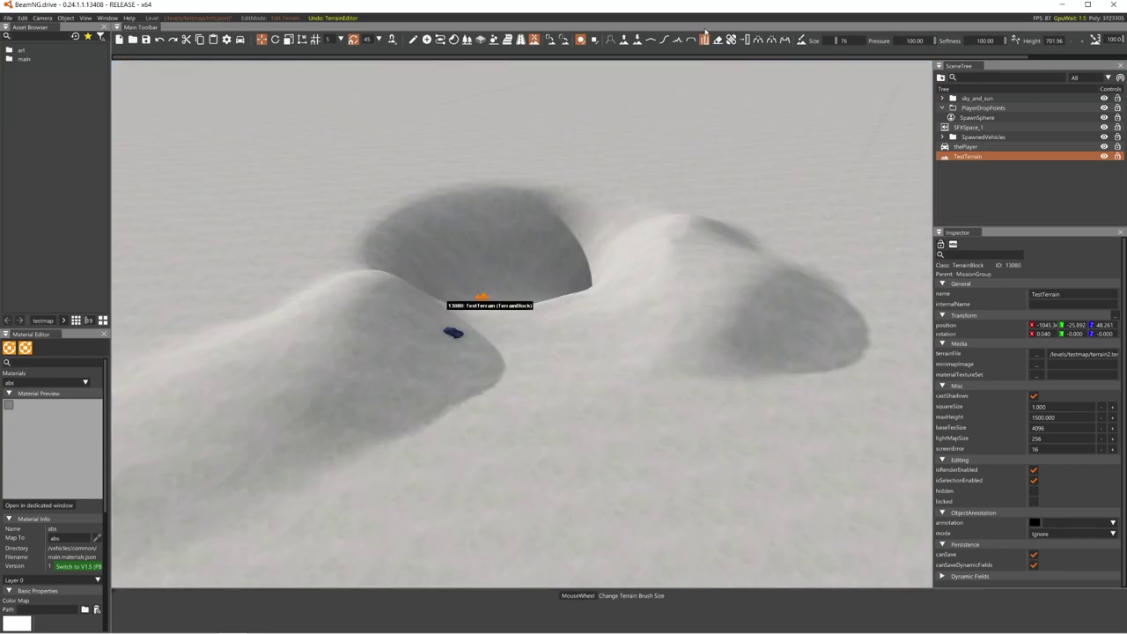
Step: Cut a hole through the hill beside the crater with the terrain-erasing brush at size 76
click(718, 40)
key(d)
key(w)
click(635, 267)
mouse_move(752, 300)
right_down()
mouse_move(744, 264)
mouse_move(695, 220)
mouse_move(617, 298)
mouse_move(704, 396)
mouse_move(841, 405)
right_up()
key(s)
right_drag(522, 324, 533, 216)
key(w)
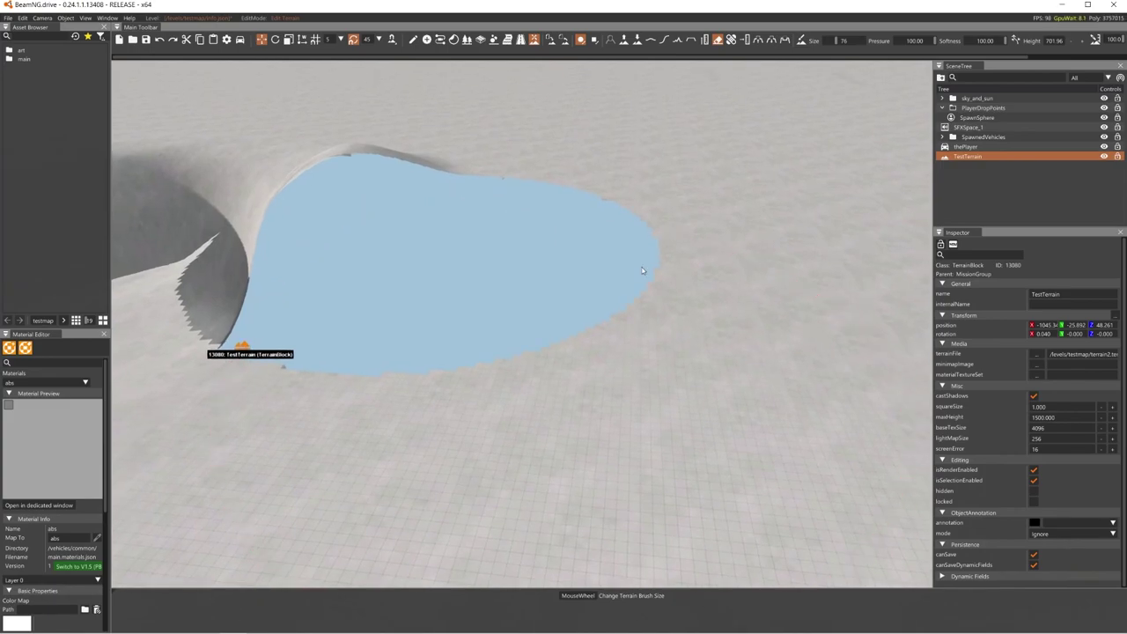
Step: Fill the hole in the hill beside the crater with the Restore Terrain brush
right_drag(643, 270, 608, 271)
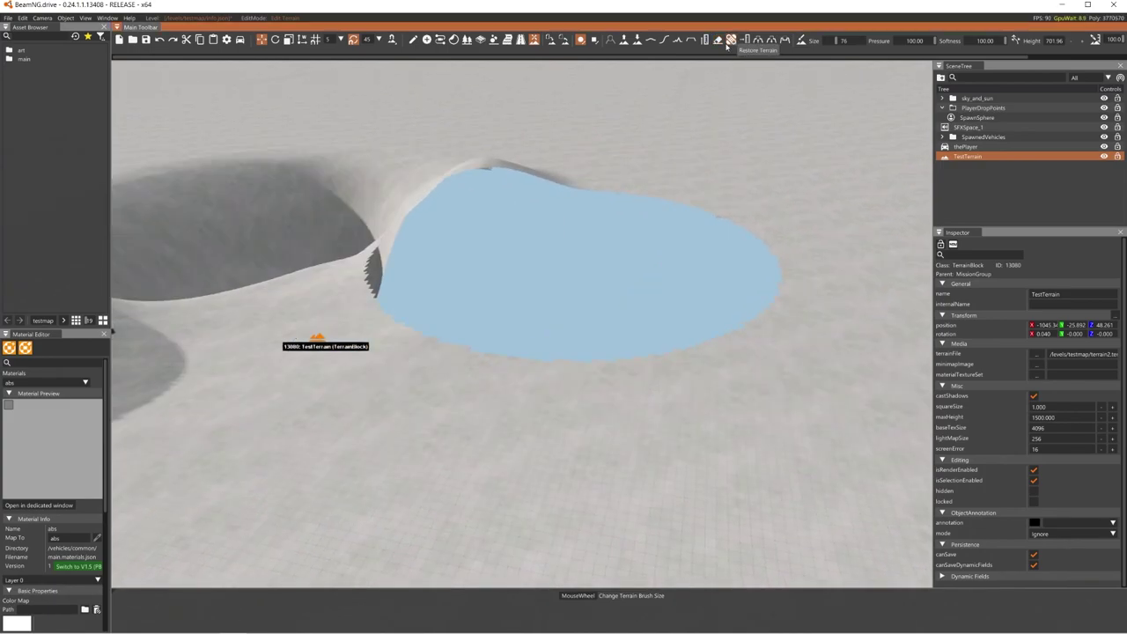
key(s)
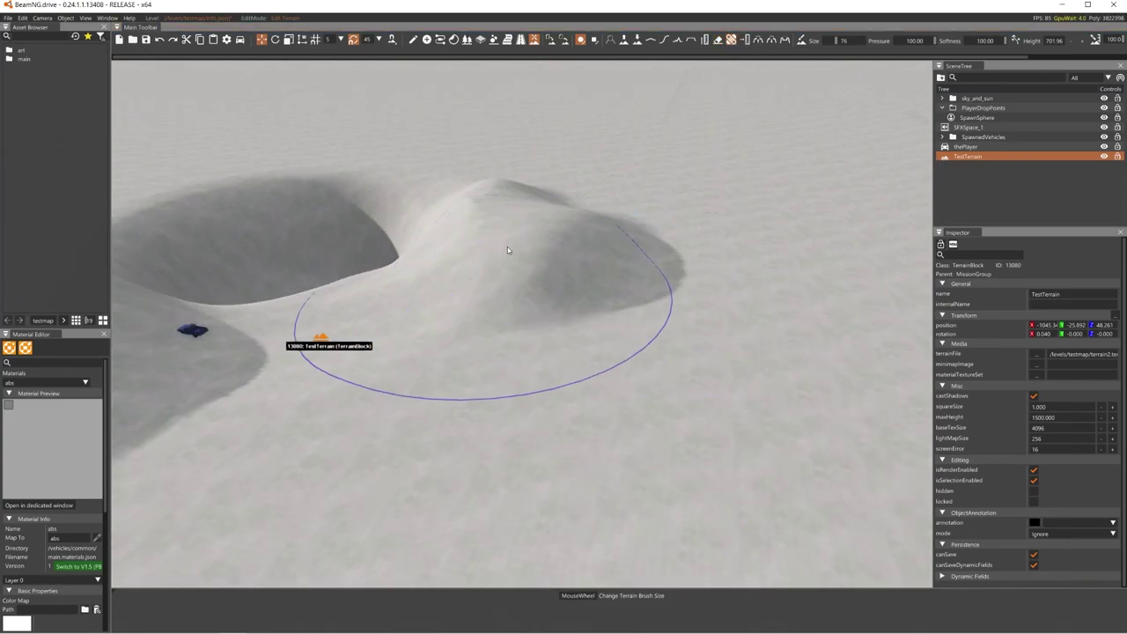
right_drag(525, 259, 442, 247)
key(w)
key(d)
key(w)
Step: Try softening the hills beside the crater and under the truck with the slope-softening brush, and undo the strokes
click(745, 40)
key(s)
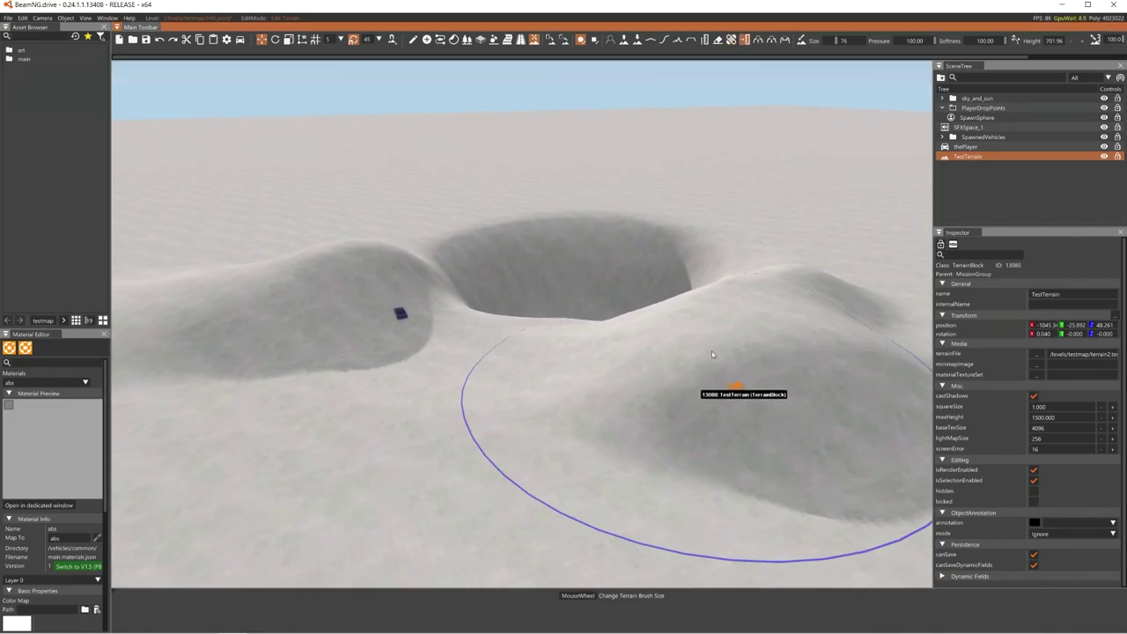
mouse_move(712, 351)
mouse_down()
mouse_move(652, 410)
mouse_move(728, 309)
mouse_move(410, 314)
mouse_move(552, 284)
mouse_up()
key(a)
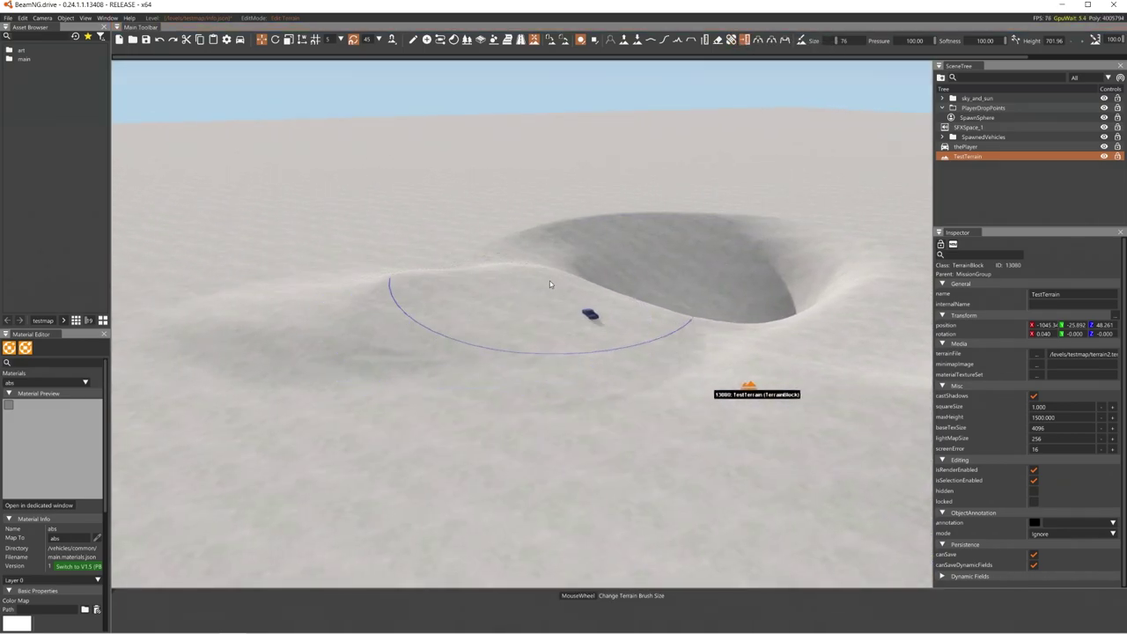
key(ctrl+z)
key(ctrl+z)
right_drag(483, 297, 589, 302)
key(ctrl+z)
key(ctrl+z)
key(ctrl+z)
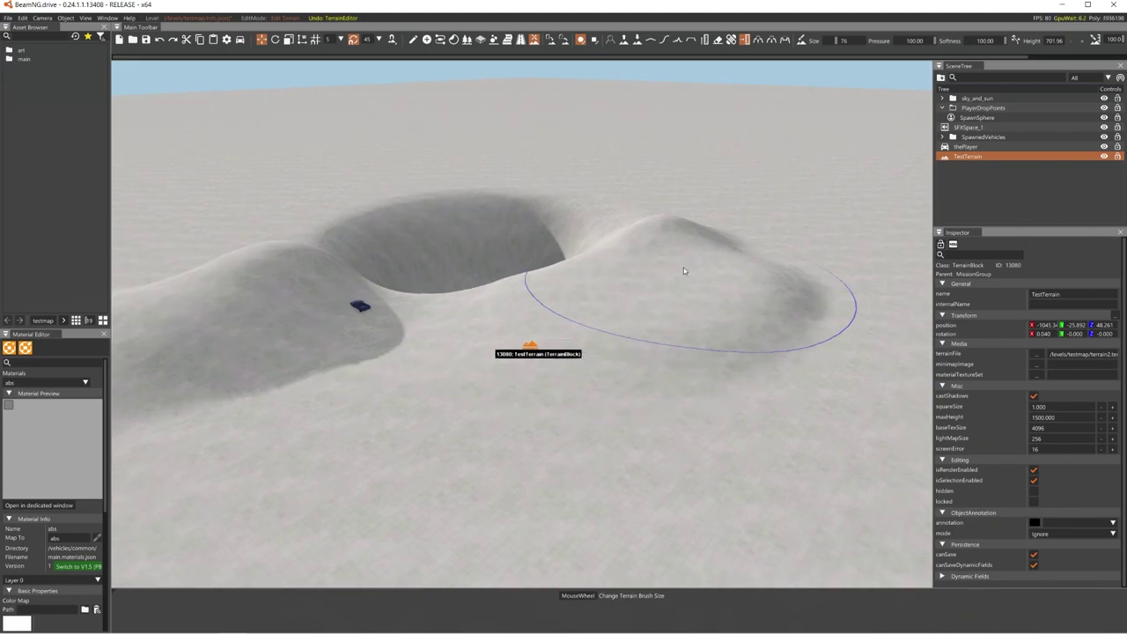
Step: Soften the slopes of the hills beside the crater and around the truck with the size 76 brush
mouse_move(728, 295)
right_down()
mouse_move(357, 354)
mouse_move(380, 394)
right_up()
key(ctrl+z)
key(d)
key(ctrl+z)
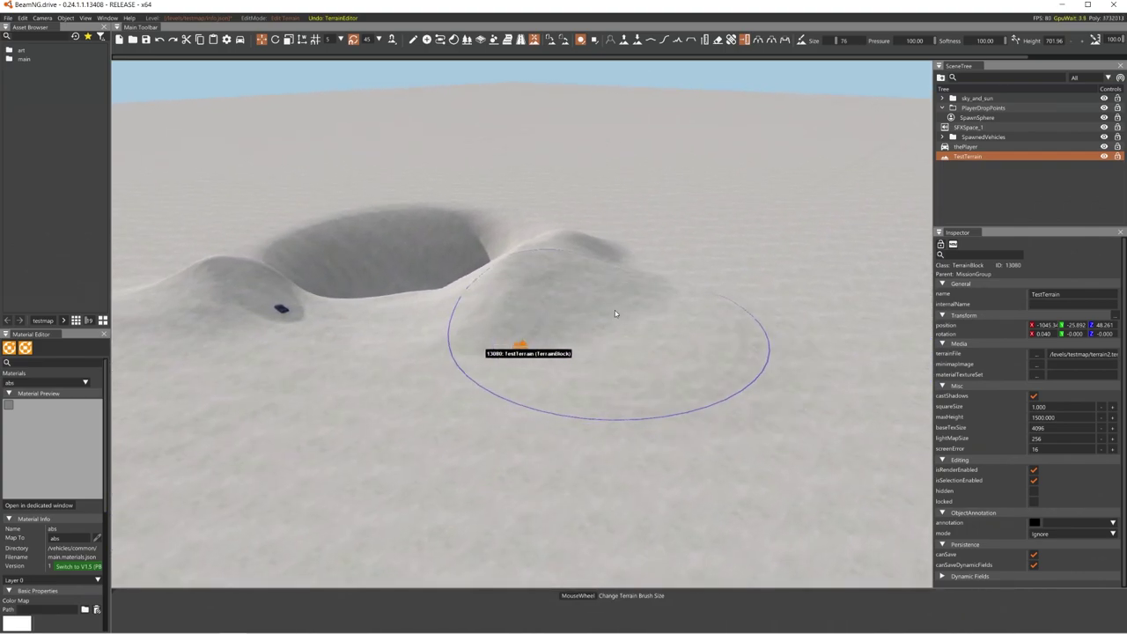
Step: Examine the Align with Mesh and Subtract Mesh terrain tools
key(w)
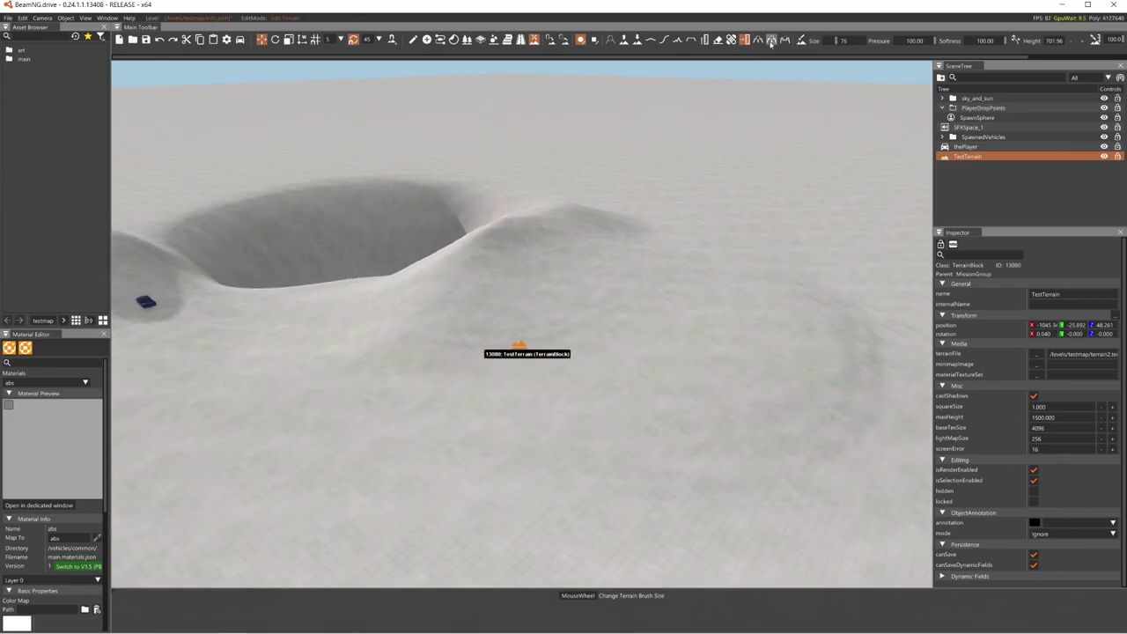
key(a)
key(d)
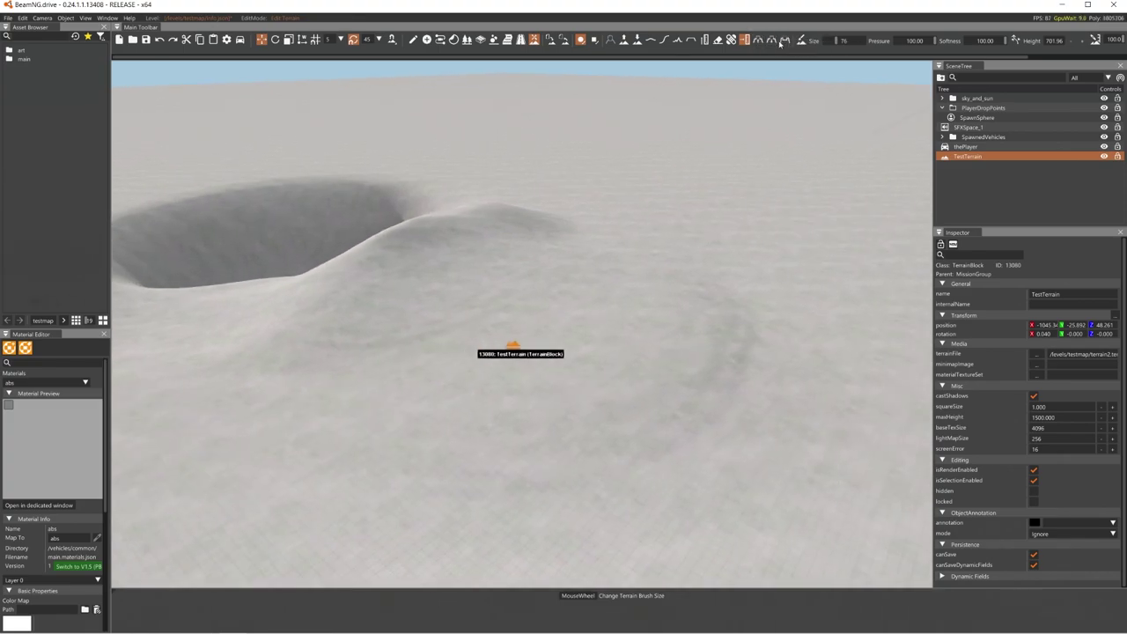
key(a)
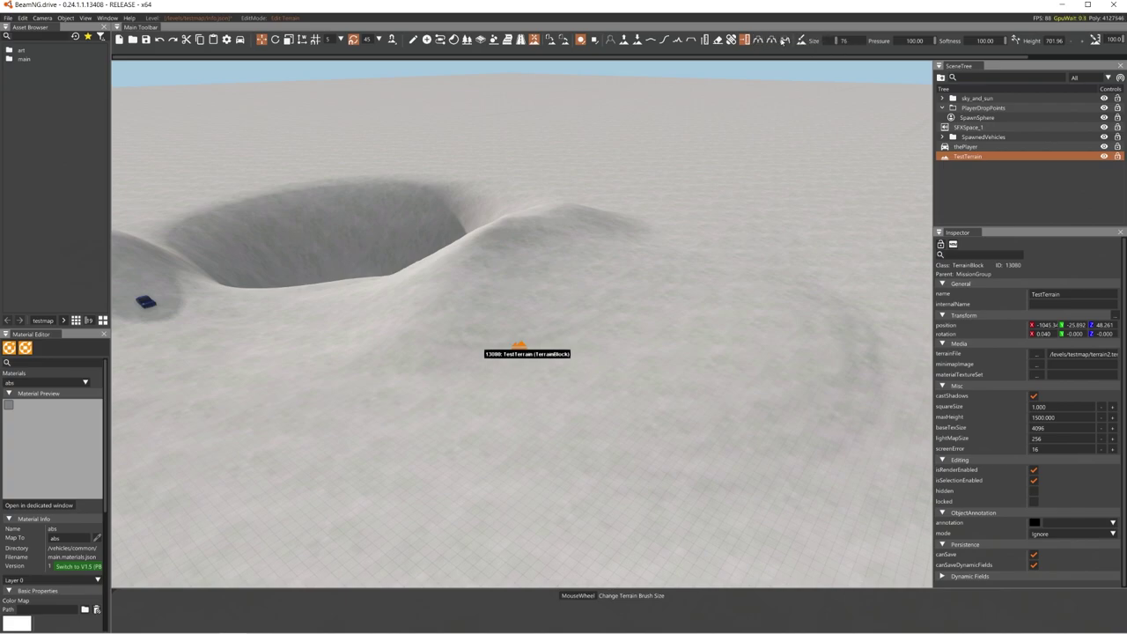
key(a)
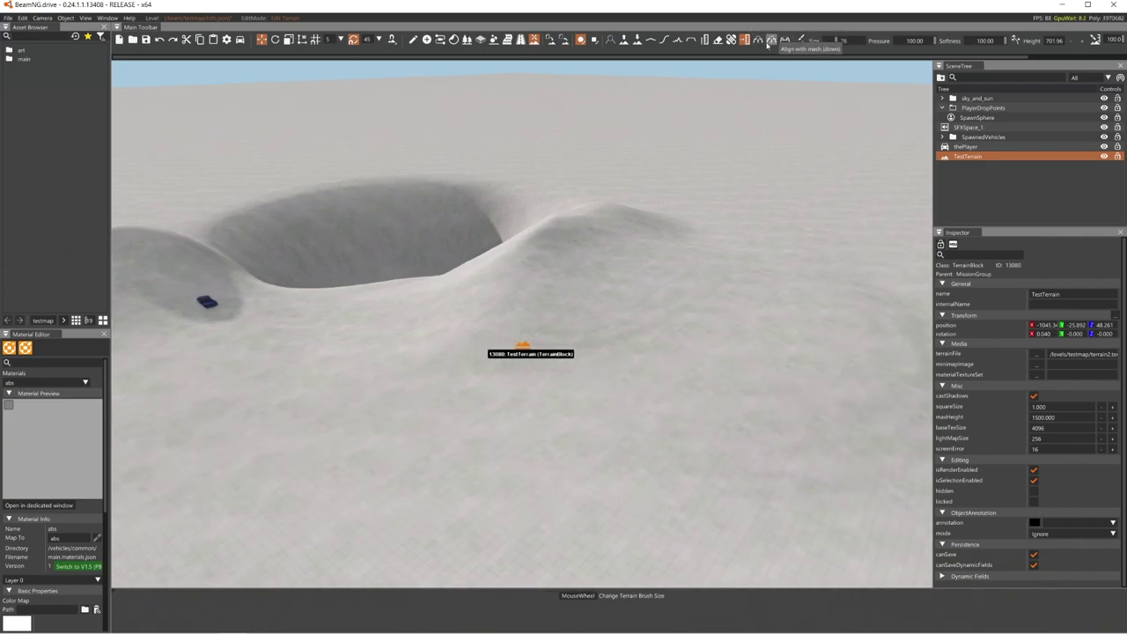
key(d)
key(a)
key(d)
key(a)
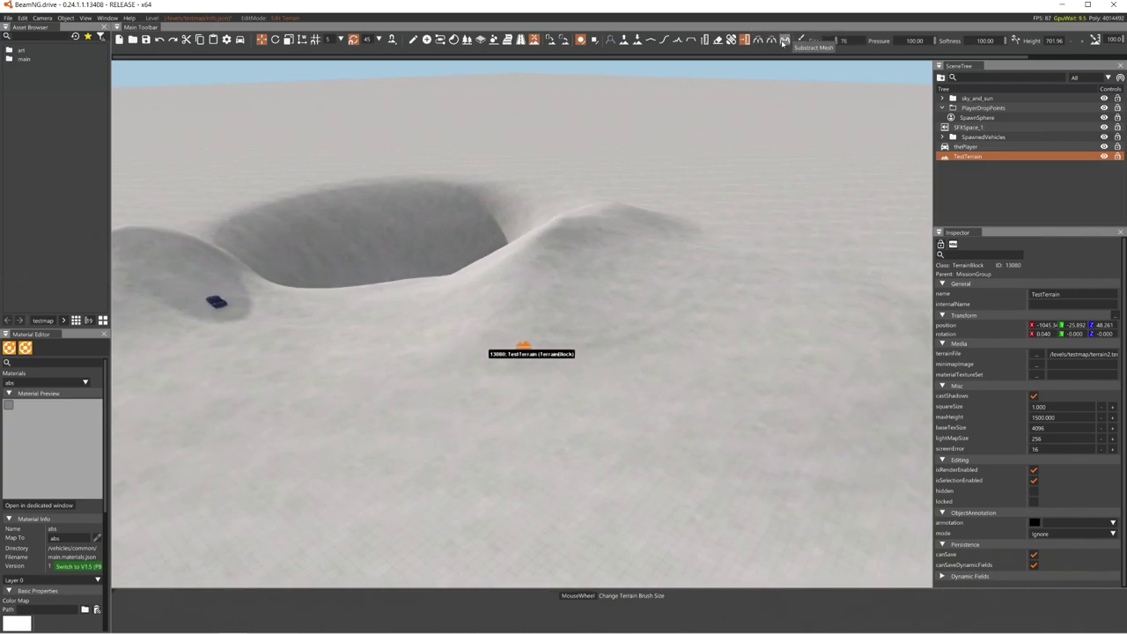
key(d)
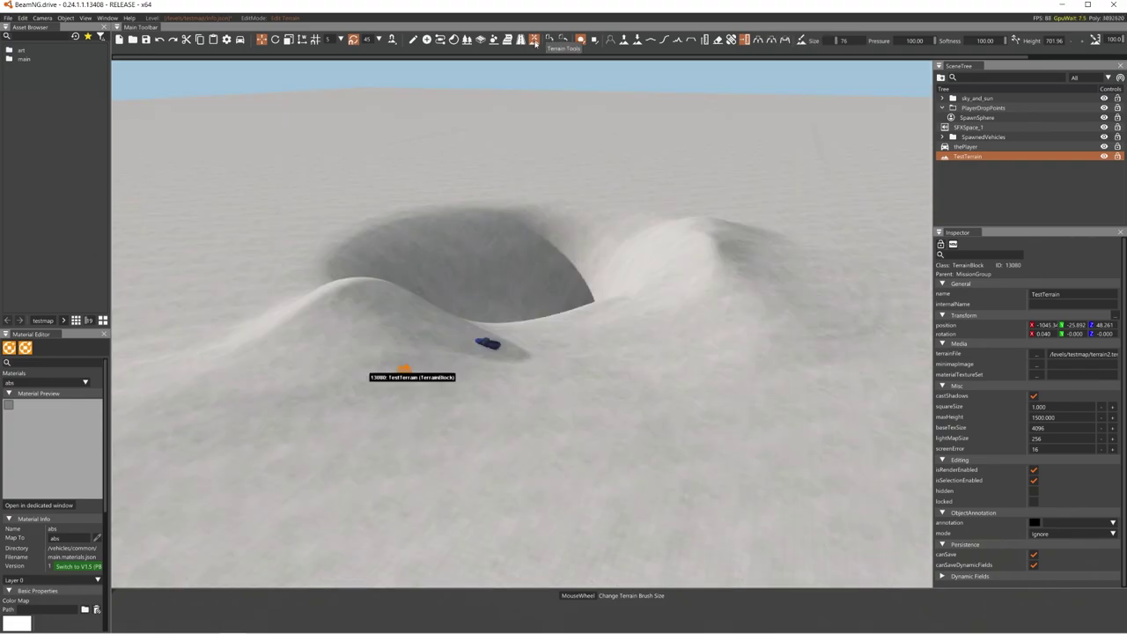
Step: Leave terrain editing for object creation and examine the available object types, including Precipitation, Water Block and Particle Emitter
click(413, 39)
key(d)
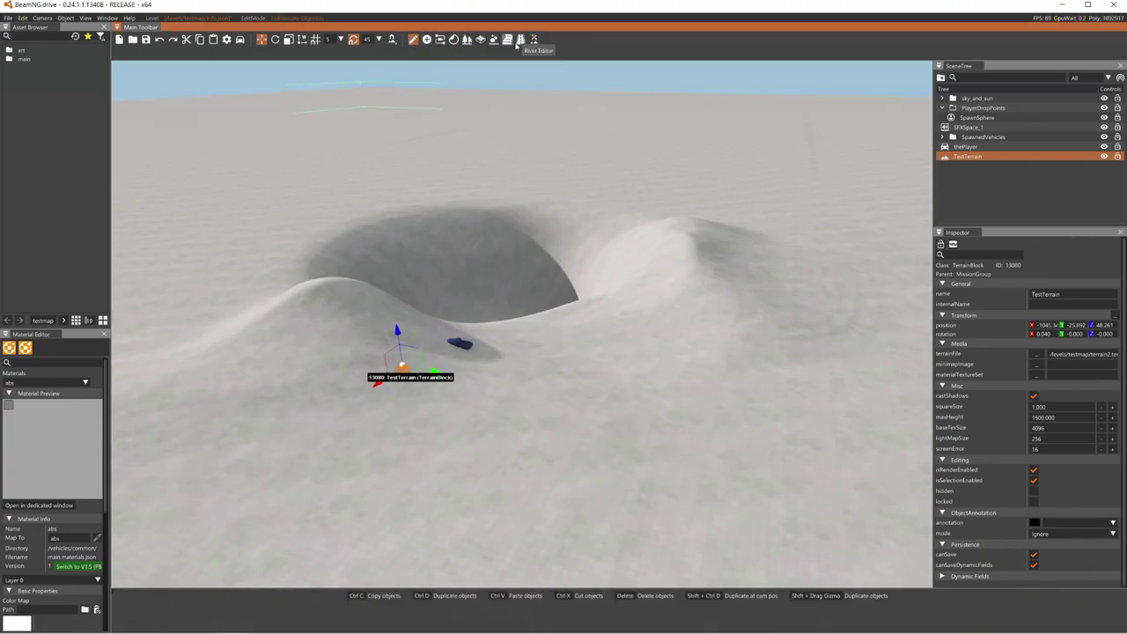
click(426, 39)
key(d)
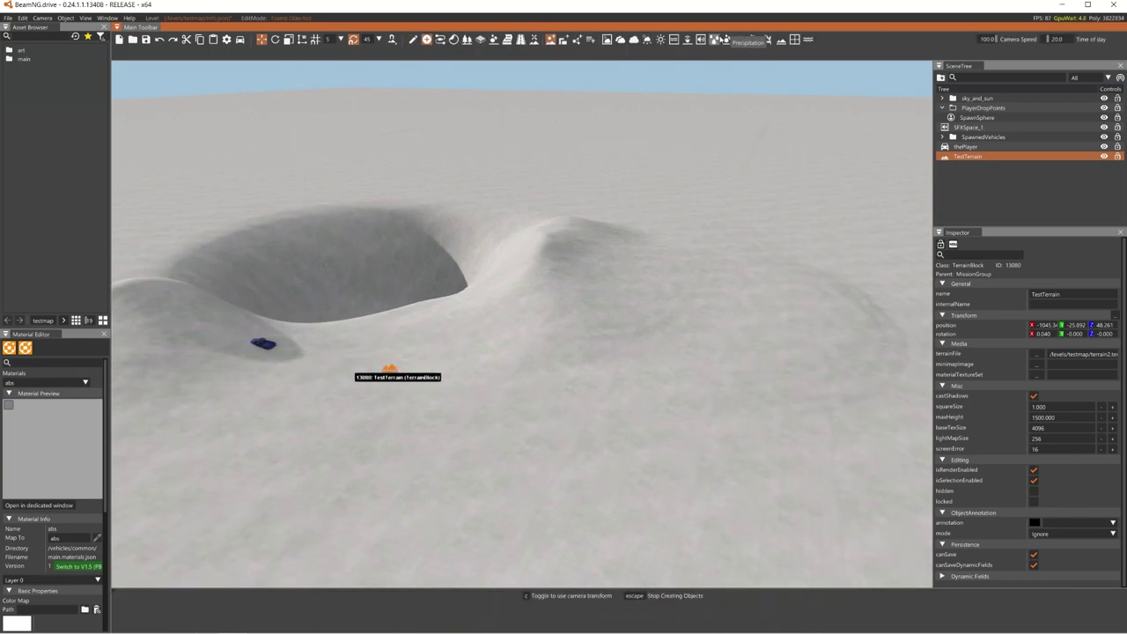
key(a)
right_drag(660, 153, 667, 167)
key(d)
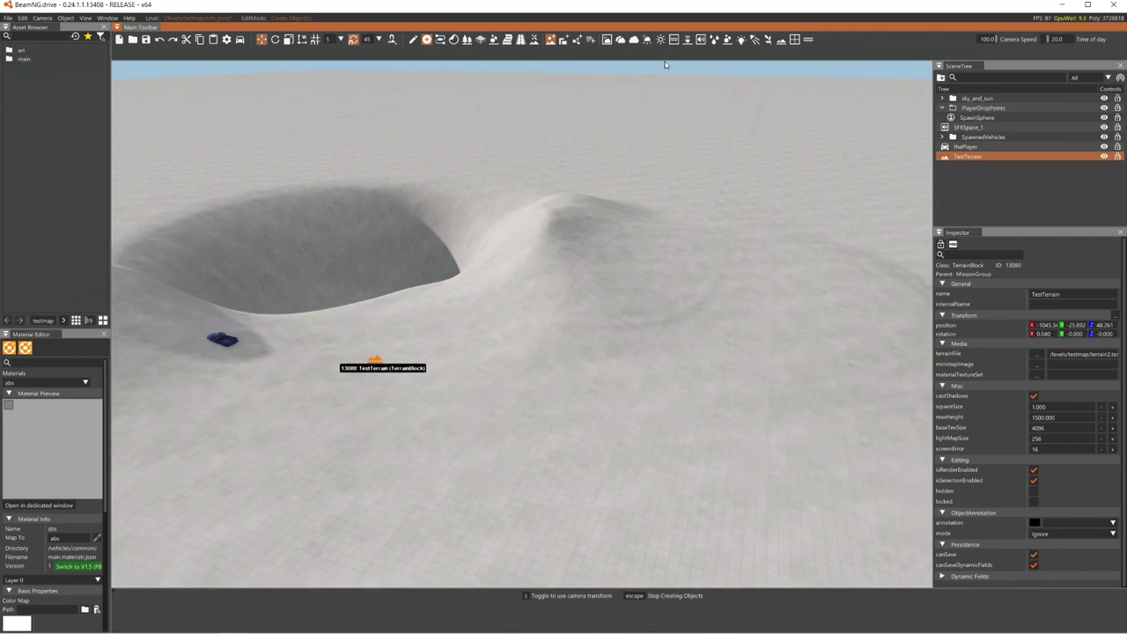
key(d)
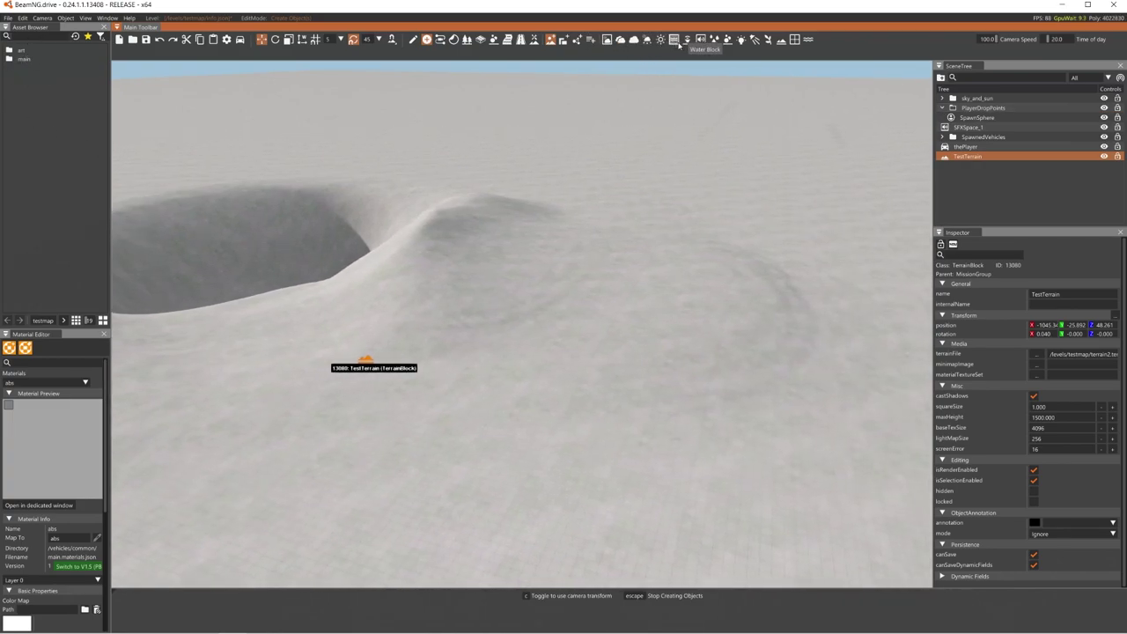
key(d)
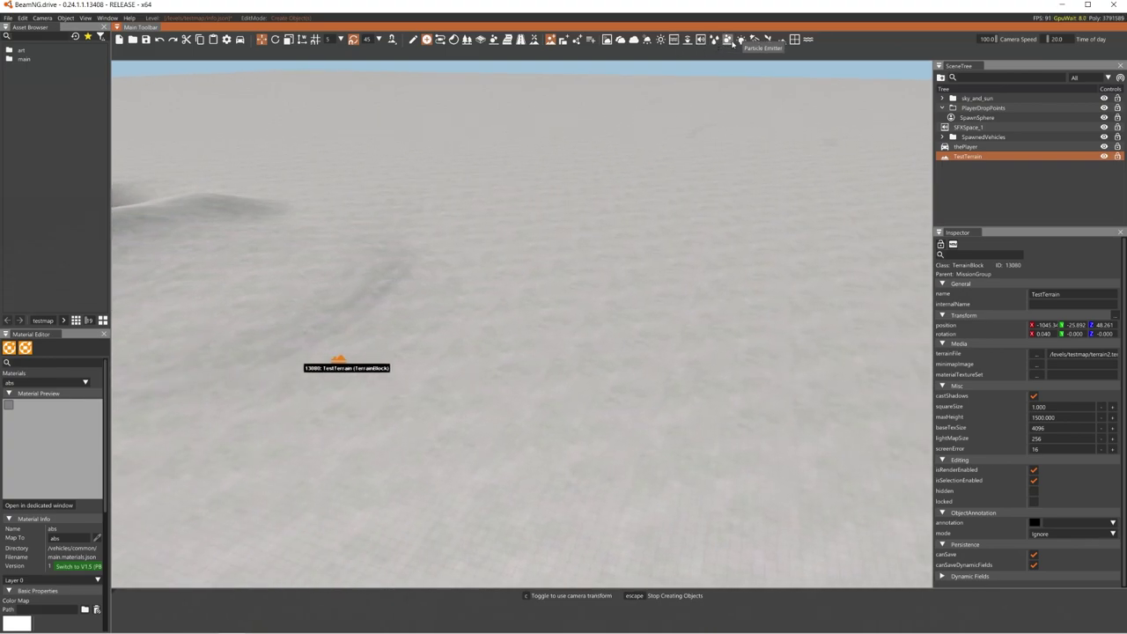
key(a)
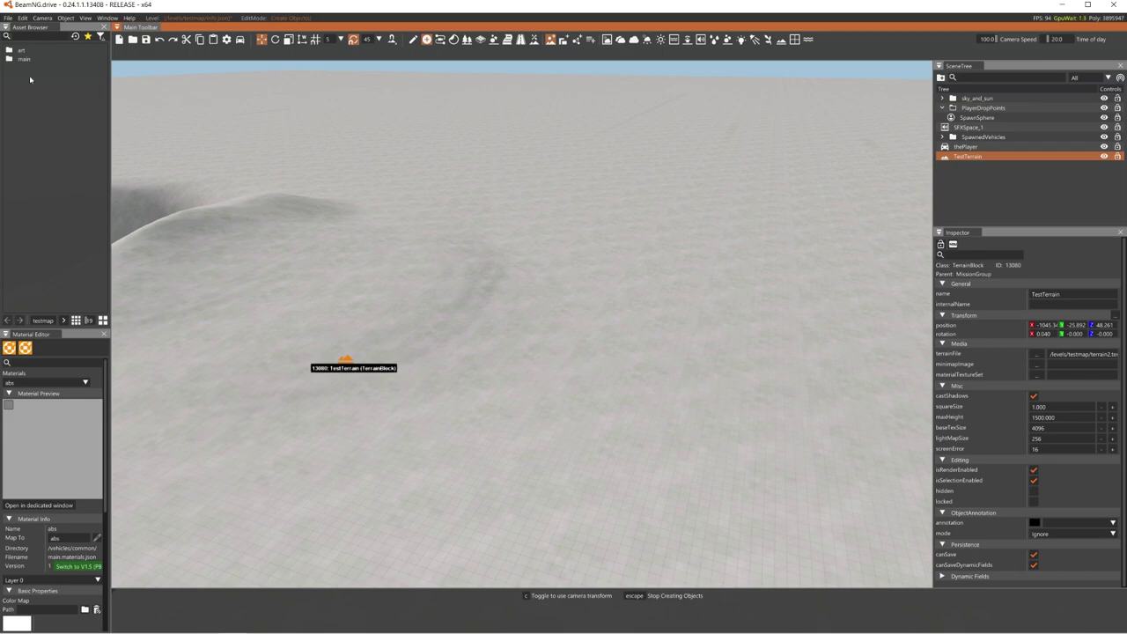
key(a)
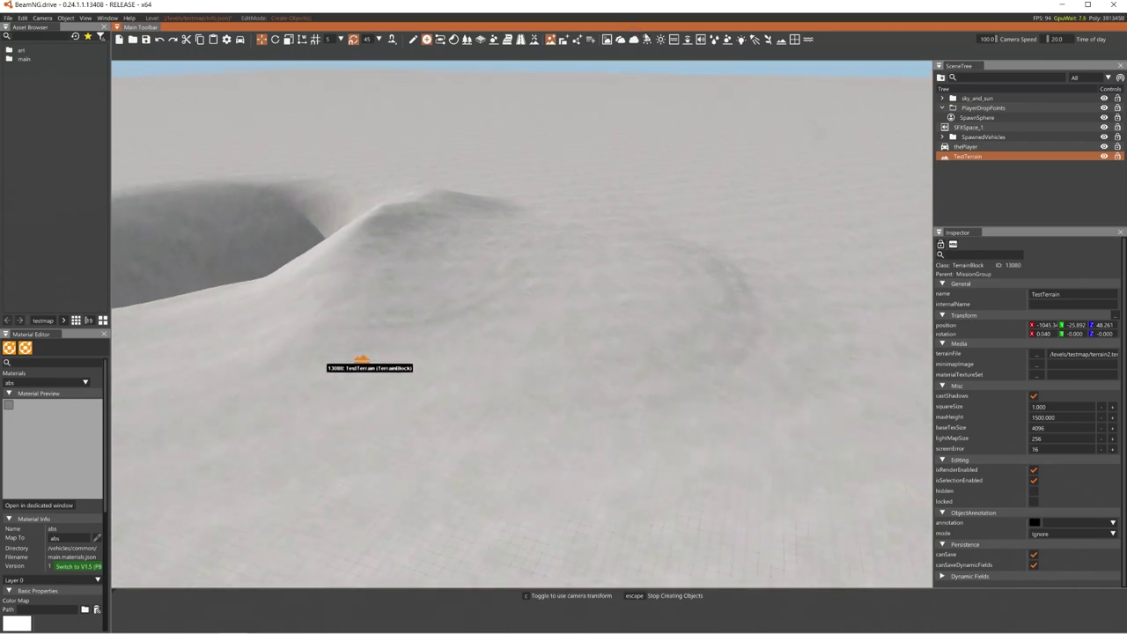
Step: Place a point light on the flat ground beyond the hills and return to object manipulation
key(d)
click(741, 40)
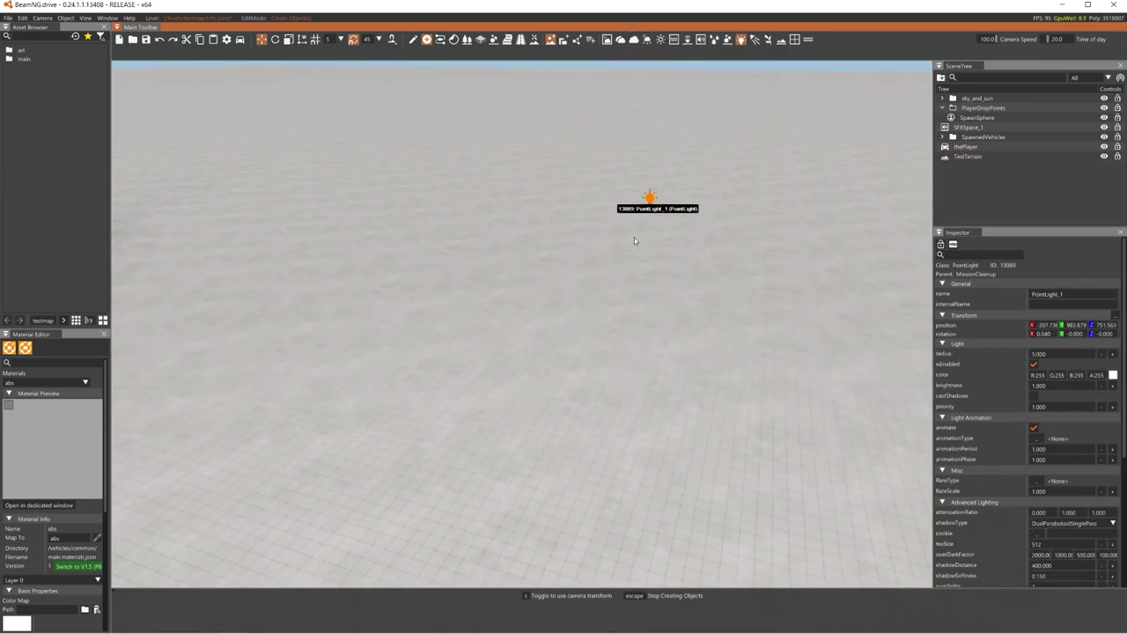
click(413, 40)
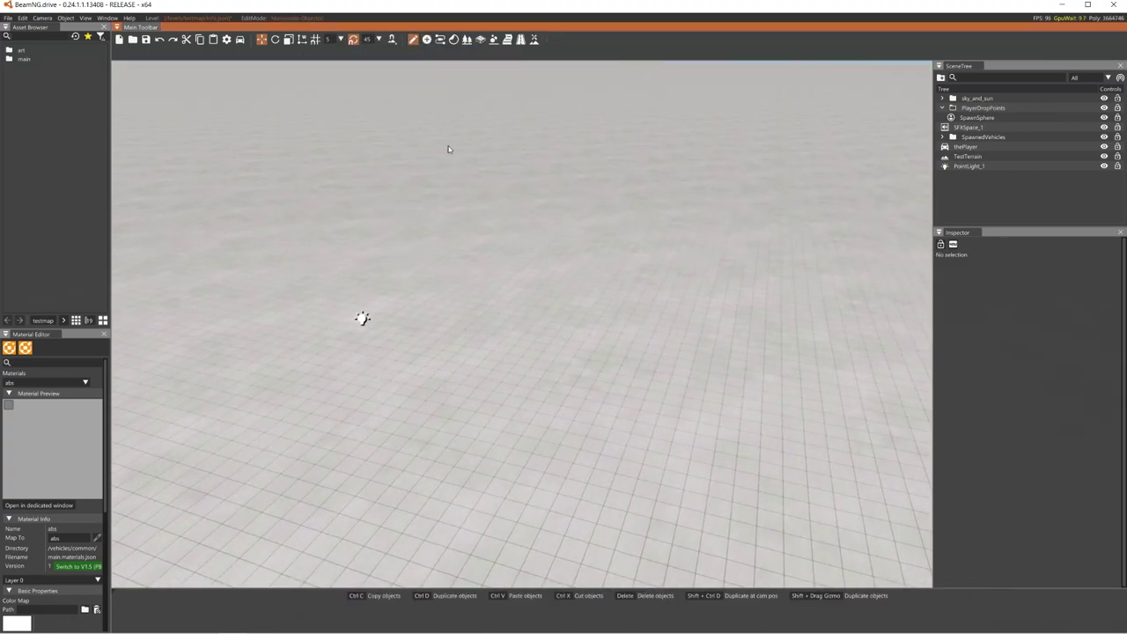
Step: Raise the point light slightly above the flat ground and set its brightness to 100
click(373, 317)
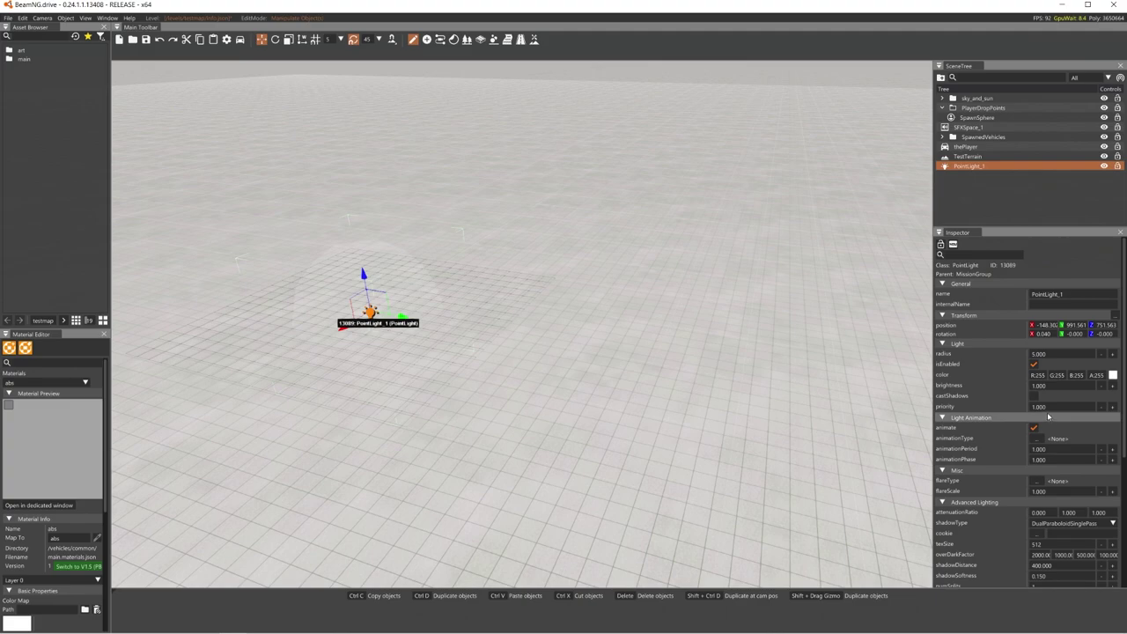
key(f)
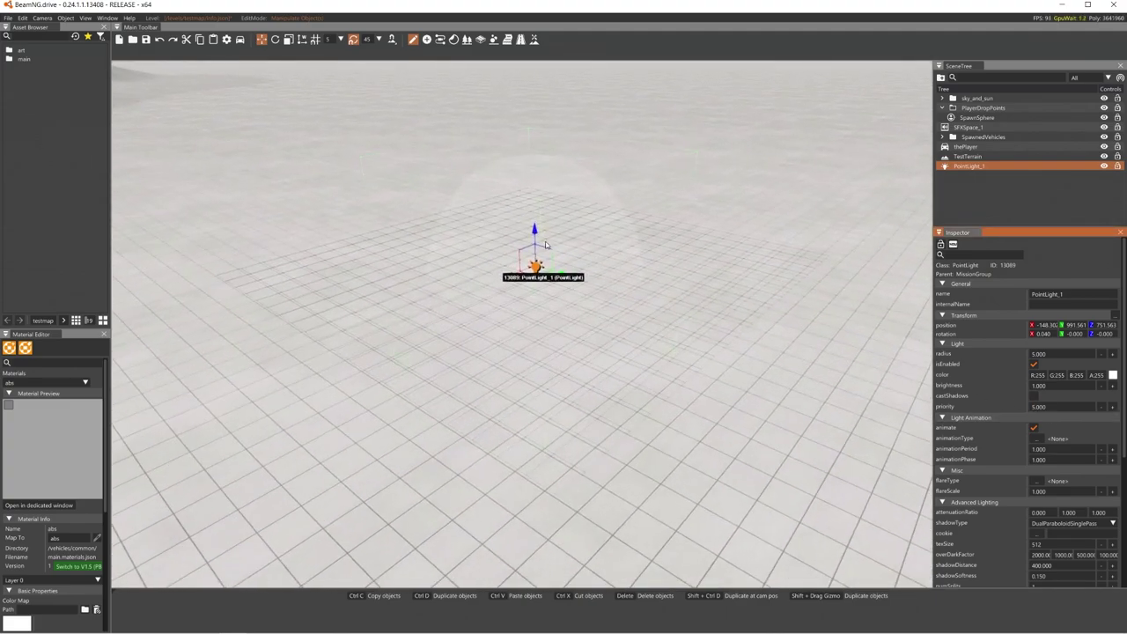
click(535, 221)
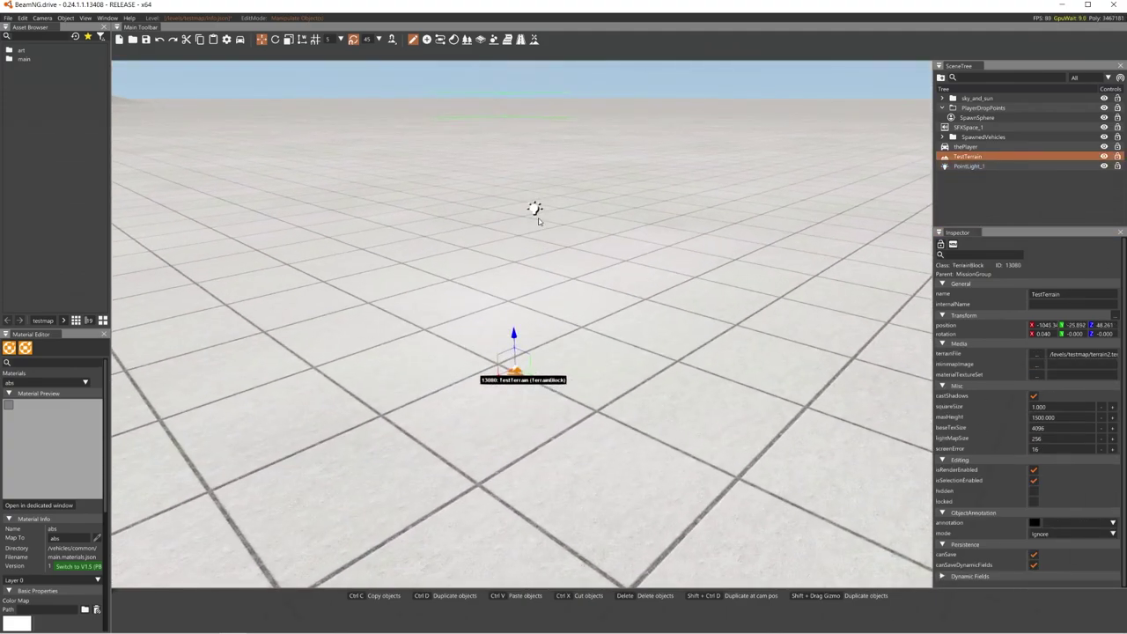
click(533, 208)
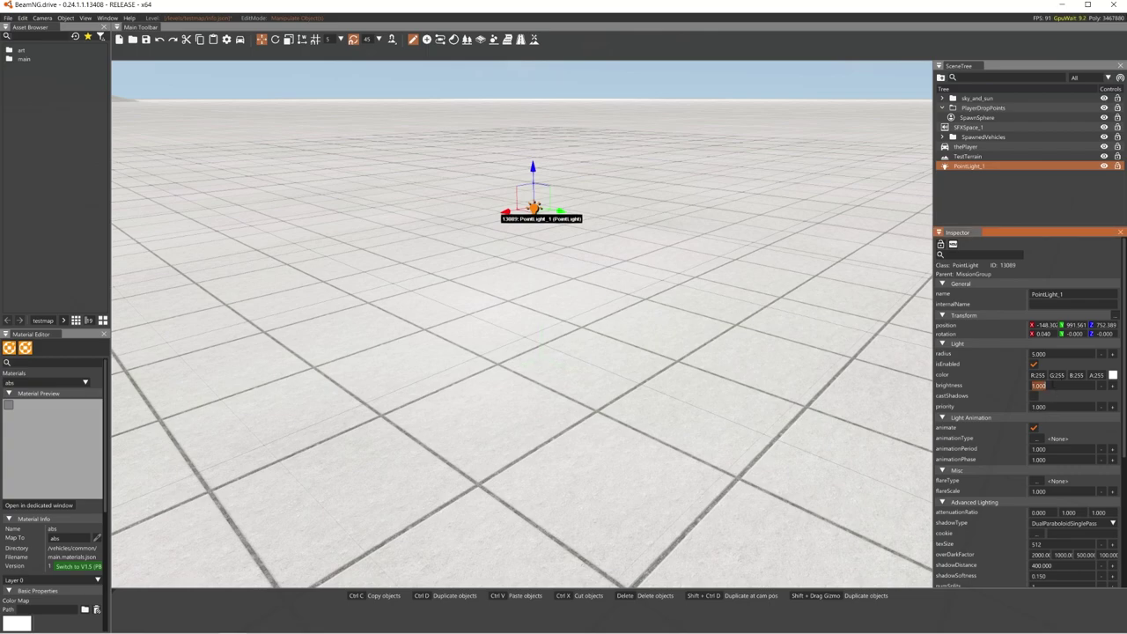
key(Return)
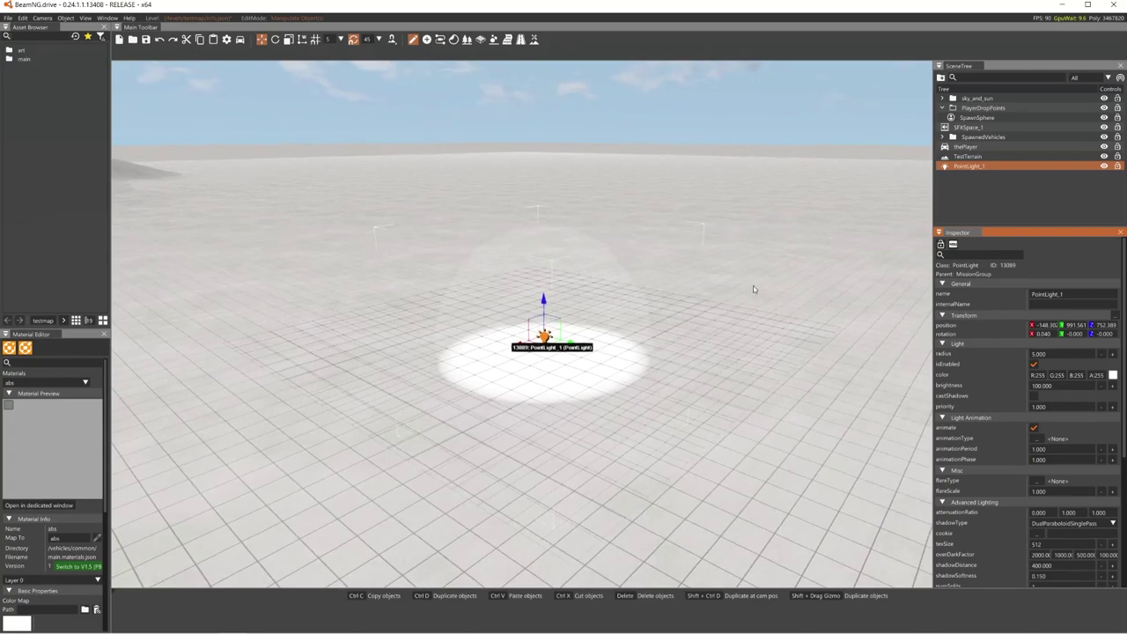
Step: Shift the point light over the flat ground and delete it from the scene
drag(548, 231, 591, 305)
key(Delete)
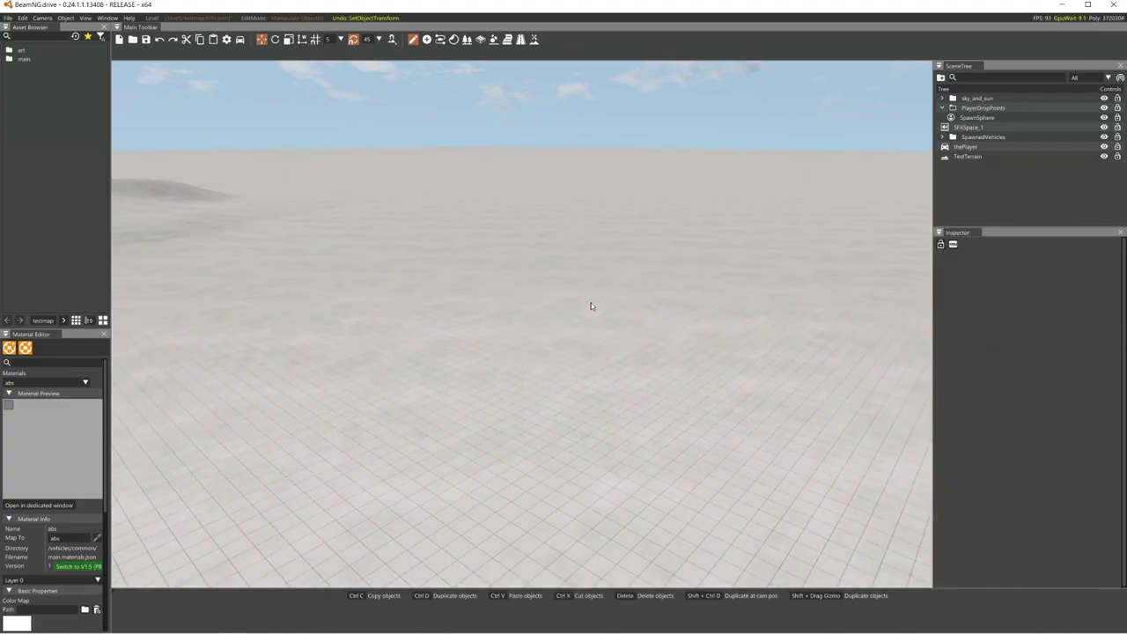
Step: Go past object creation and the camera path editor to the decal editor and select the numbers_decal template
click(427, 40)
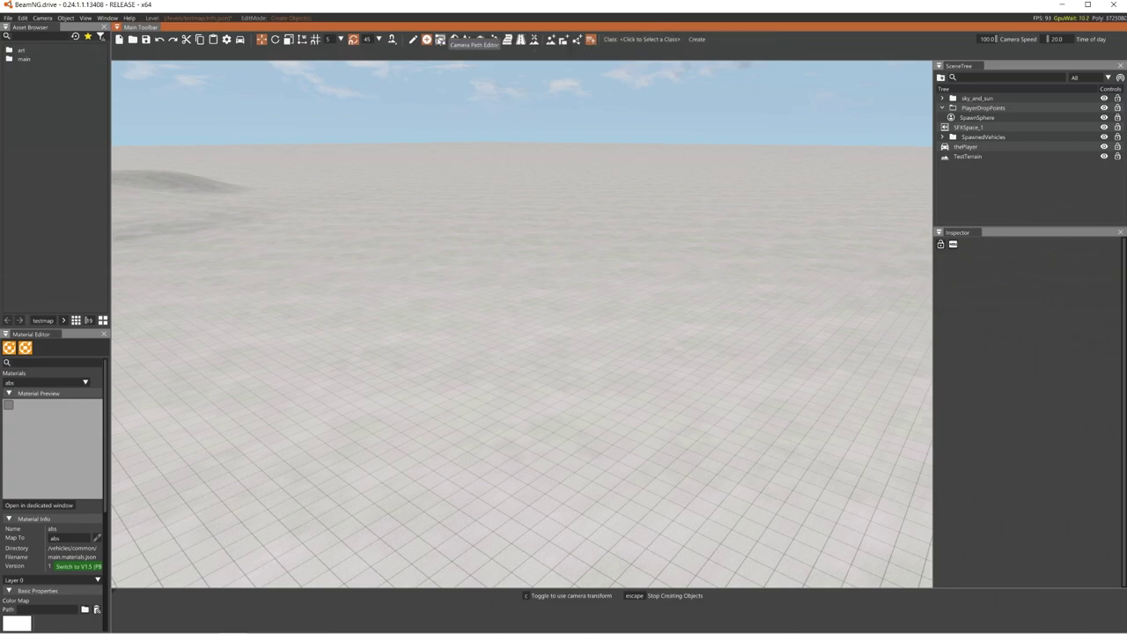
click(441, 39)
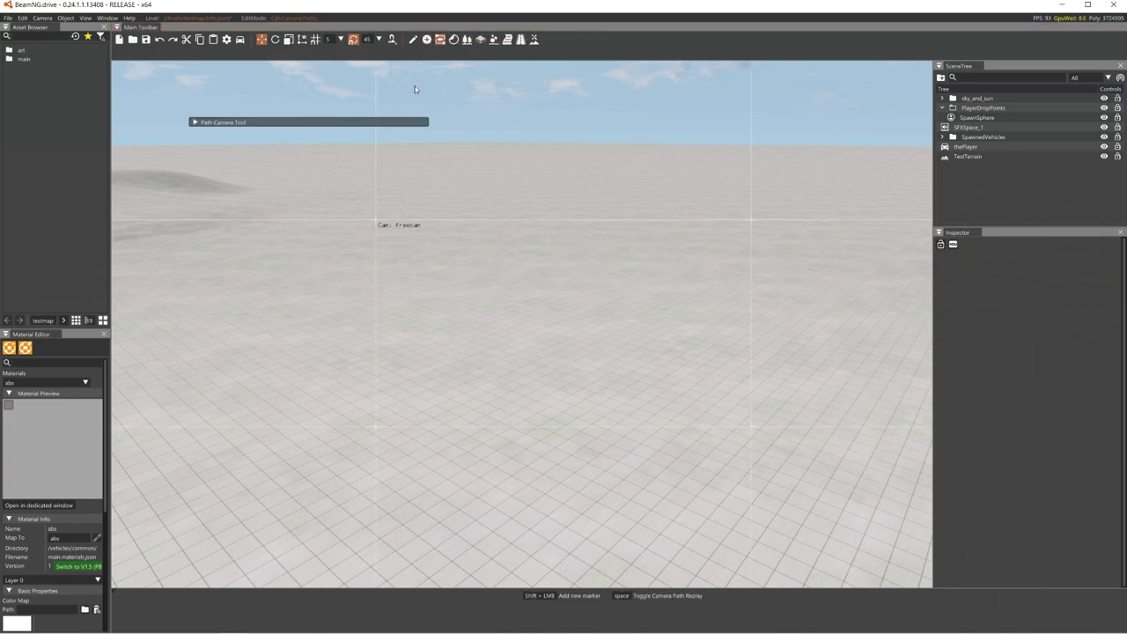
click(455, 39)
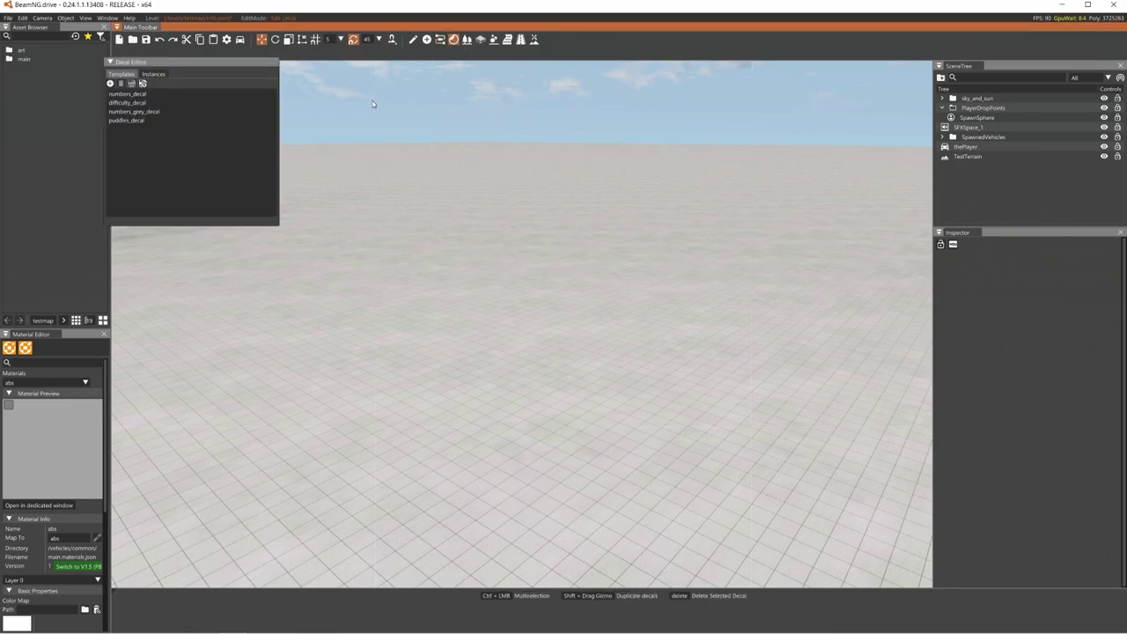
click(214, 95)
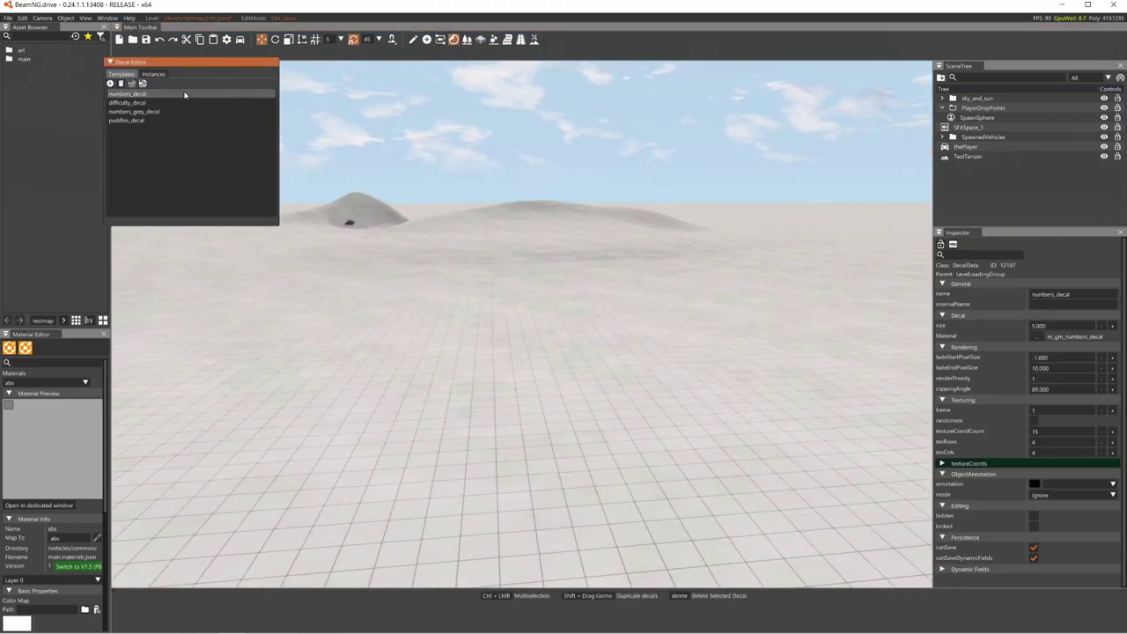
Step: Place a trial numbers_decal on the terrain near the hills and undo the placement
key(w)
right_drag(599, 314, 639, 322)
key(w)
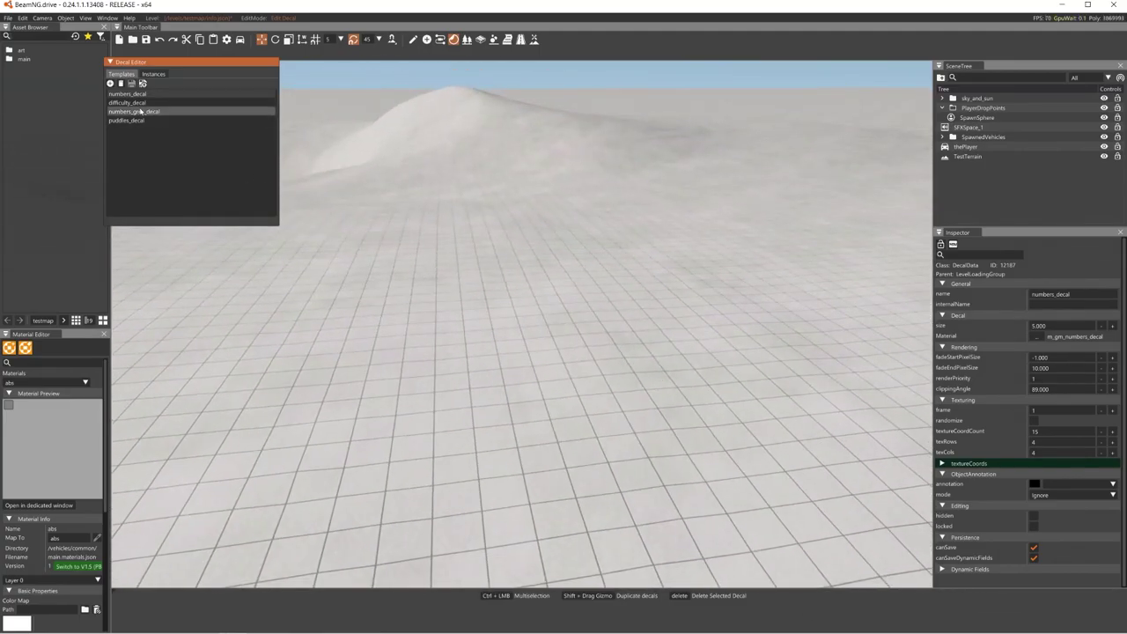
click(608, 363)
key(a)
right_drag(568, 335, 683, 374)
key(s)
key(ctrl+z)
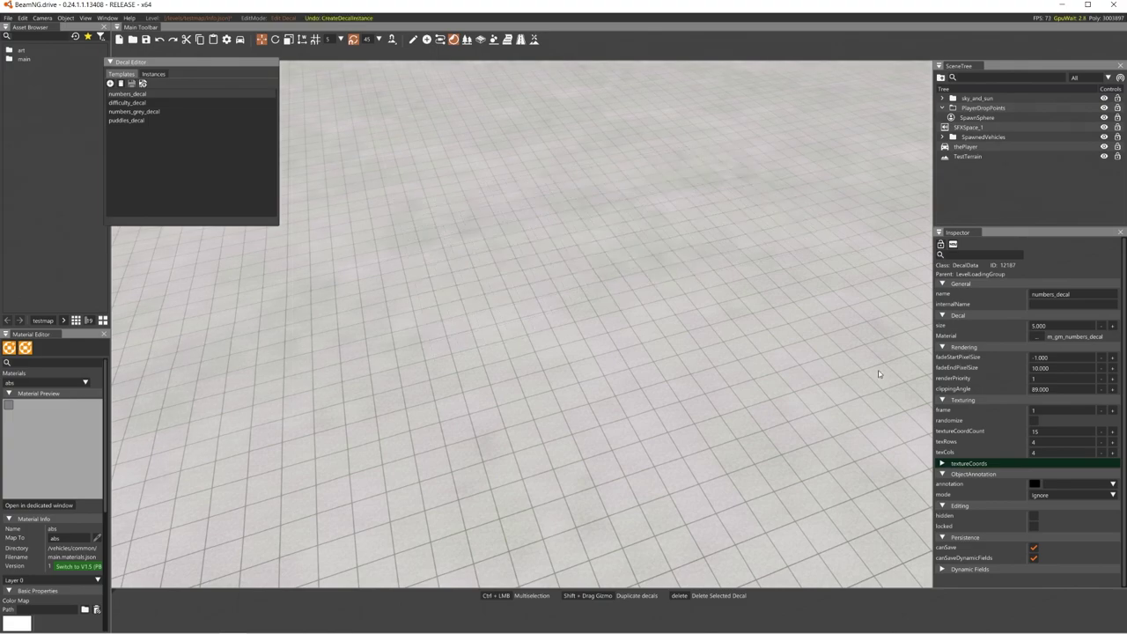
Step: Place a numbers_decal showing the number 2 on the flat terrain, undoing the first attempt
click(711, 305)
right_drag(673, 309, 705, 317)
key(ctrl+z)
click(463, 230)
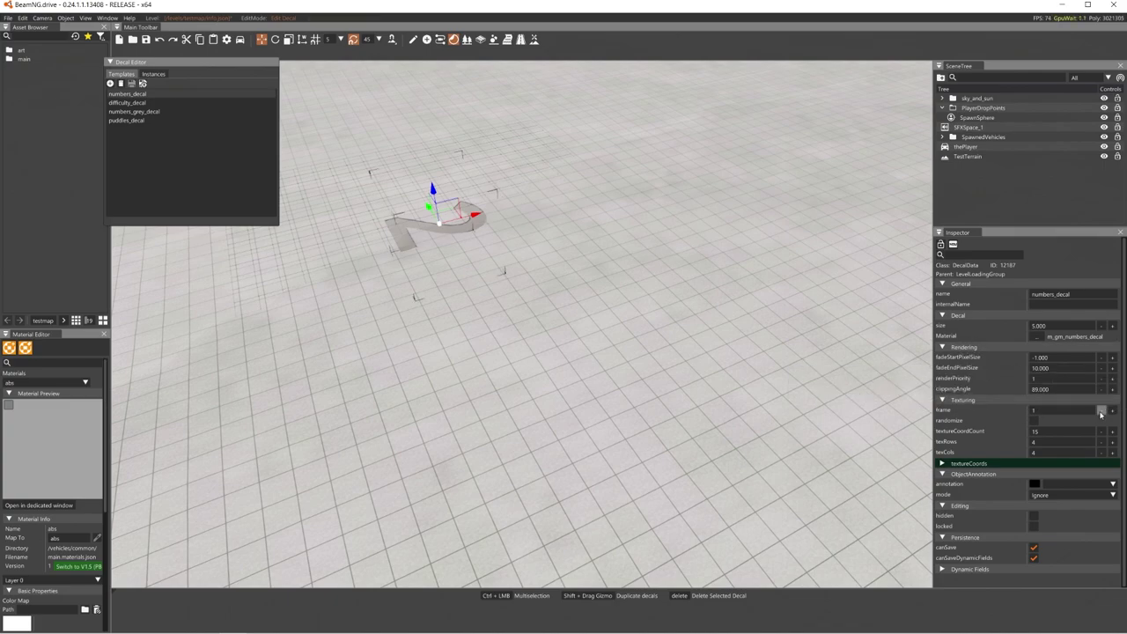
Step: Place four more number decals reading 1, 2, 3 and 4 by raising the template's frame value up to 3
click(526, 314)
mouse_move(528, 315)
right_down()
mouse_move(608, 315)
mouse_move(546, 321)
right_up()
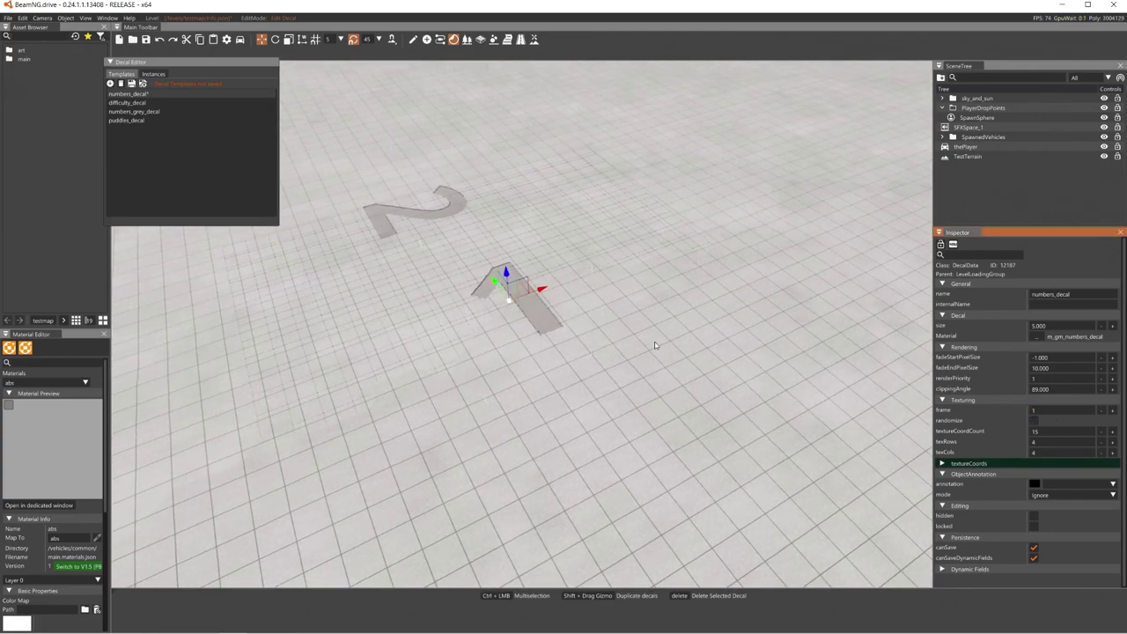
click(654, 344)
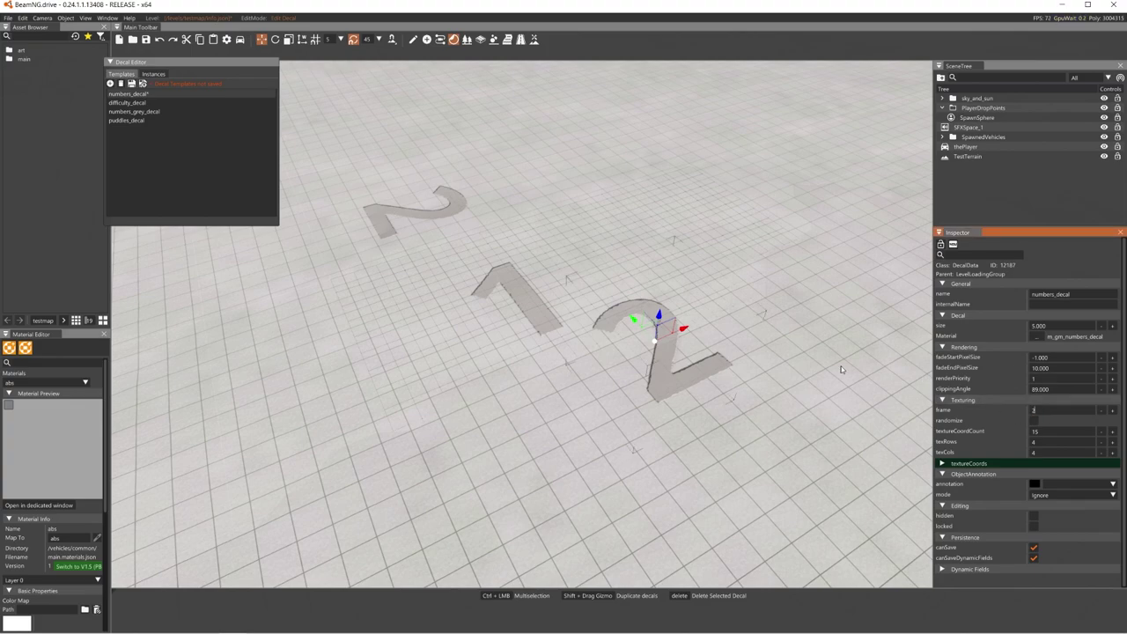
click(797, 348)
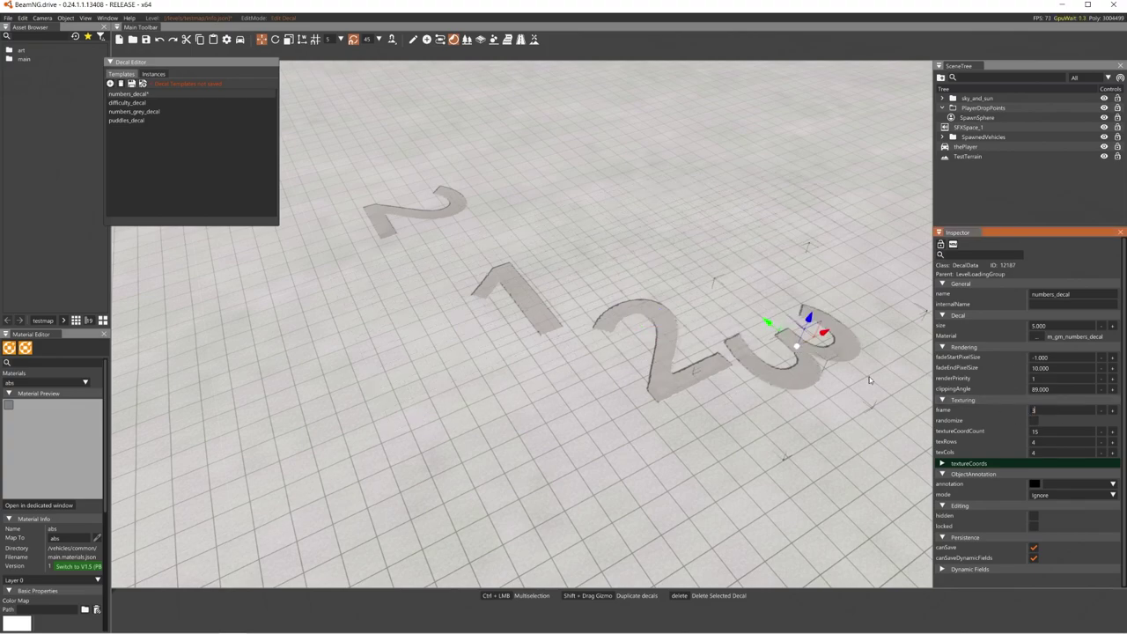
click(787, 253)
key(s)
right_drag(757, 269, 667, 300)
key(w)
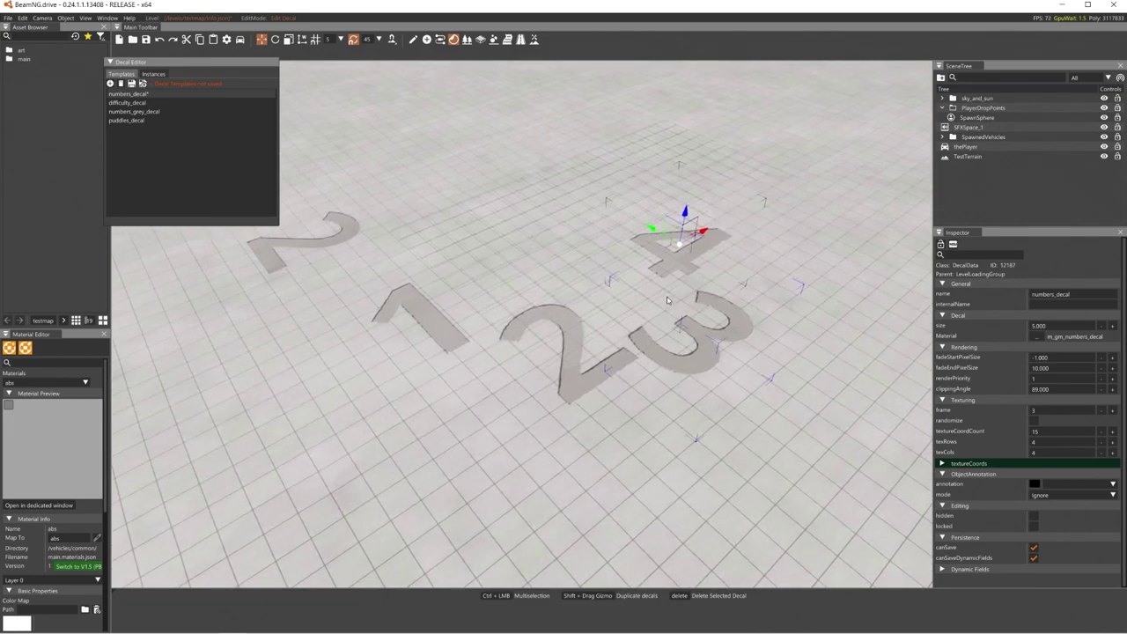
Step: Undo the placements of the 1, 2, 3 and 4 decals along with their frame changes
key(ctrl+z)
key(ctrl+z)
key(ctrl+z)
key(ctrl+z)
right_drag(573, 285, 451, 240)
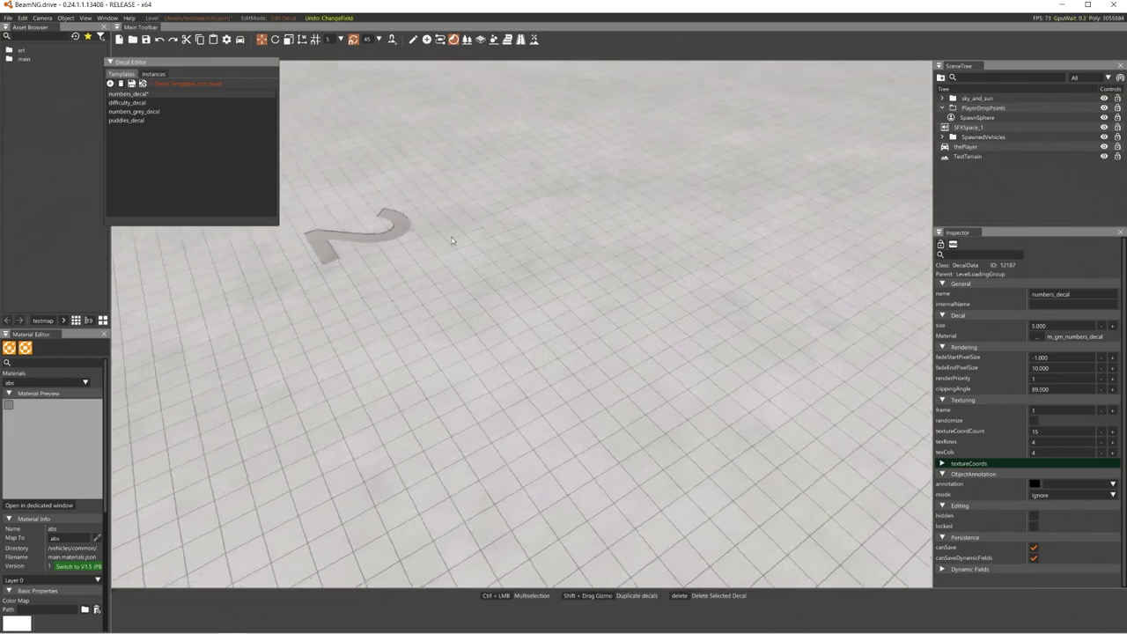
key(ctrl+z)
Step: Turn the remaining number 2 decal and move it to a new spot on the flat terrain
drag(430, 230, 638, 267)
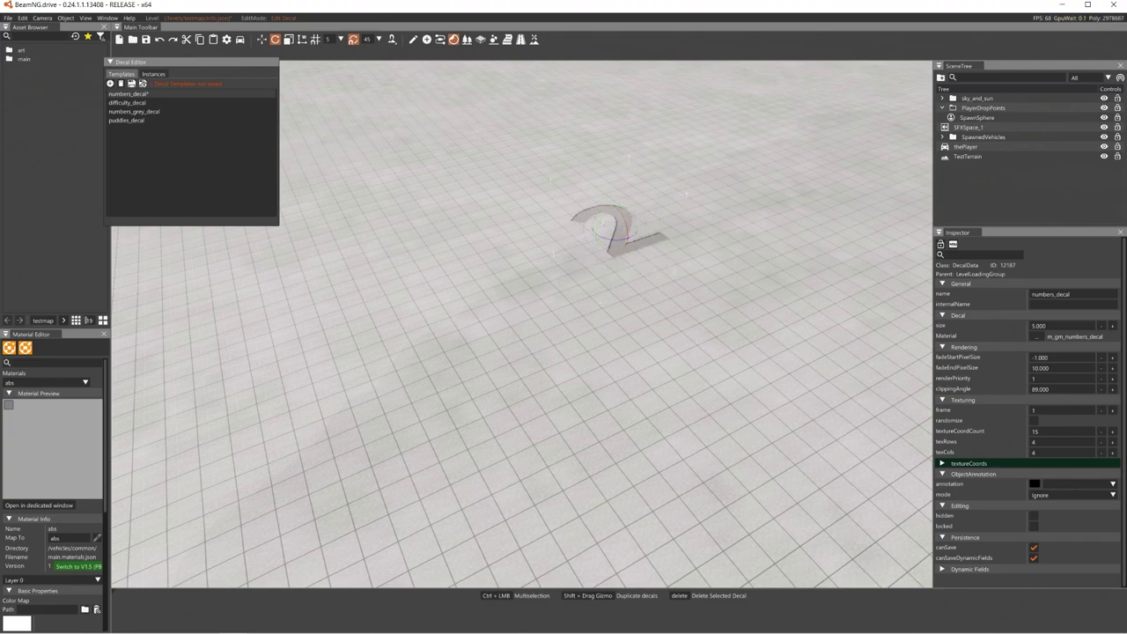
key(w)
right_drag(532, 308, 532, 287)
key(s)
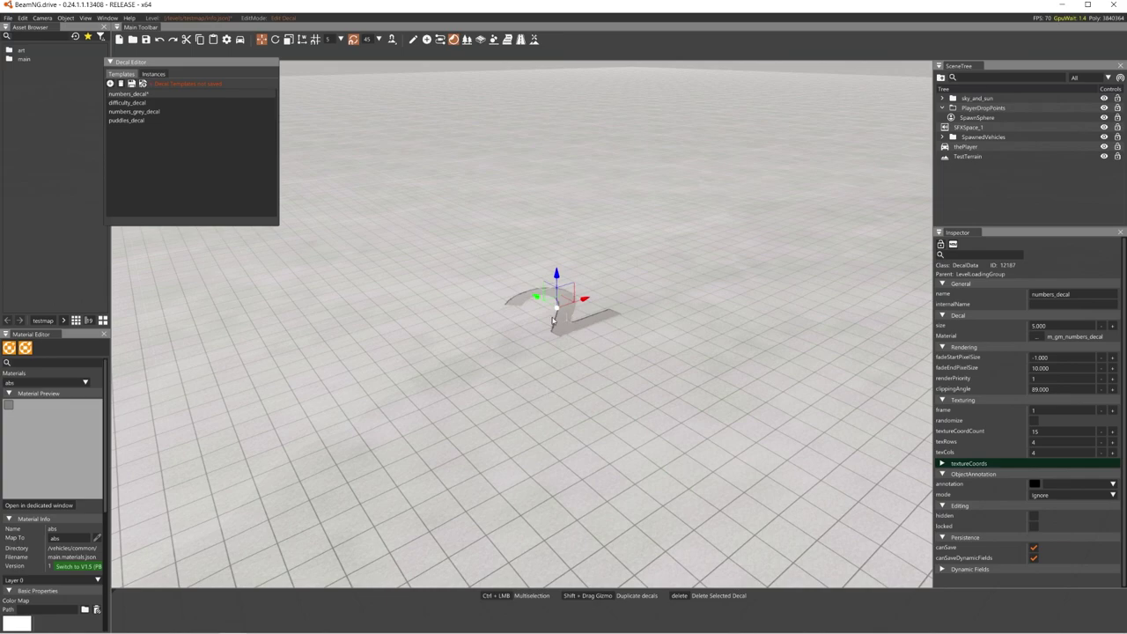
key(1)
drag(565, 302, 520, 338)
Step: Rotate the number 2 decal to different angles, both freely and with 45-degree rotation snapping
key(2)
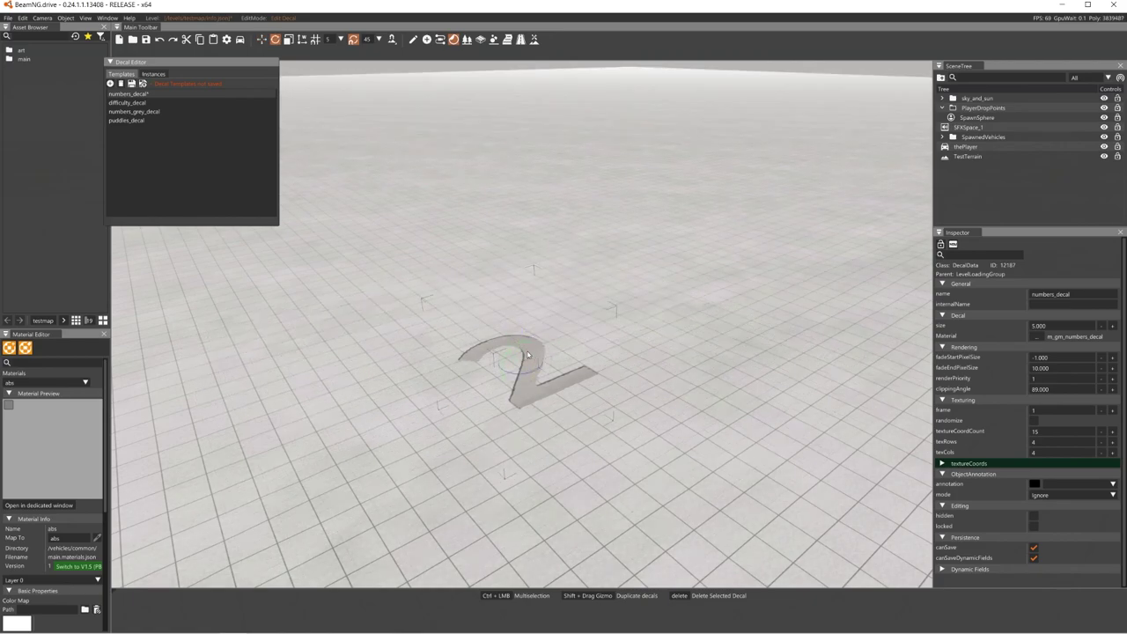
mouse_move(519, 380)
mouse_down()
mouse_move(488, 383)
mouse_move(512, 382)
mouse_up()
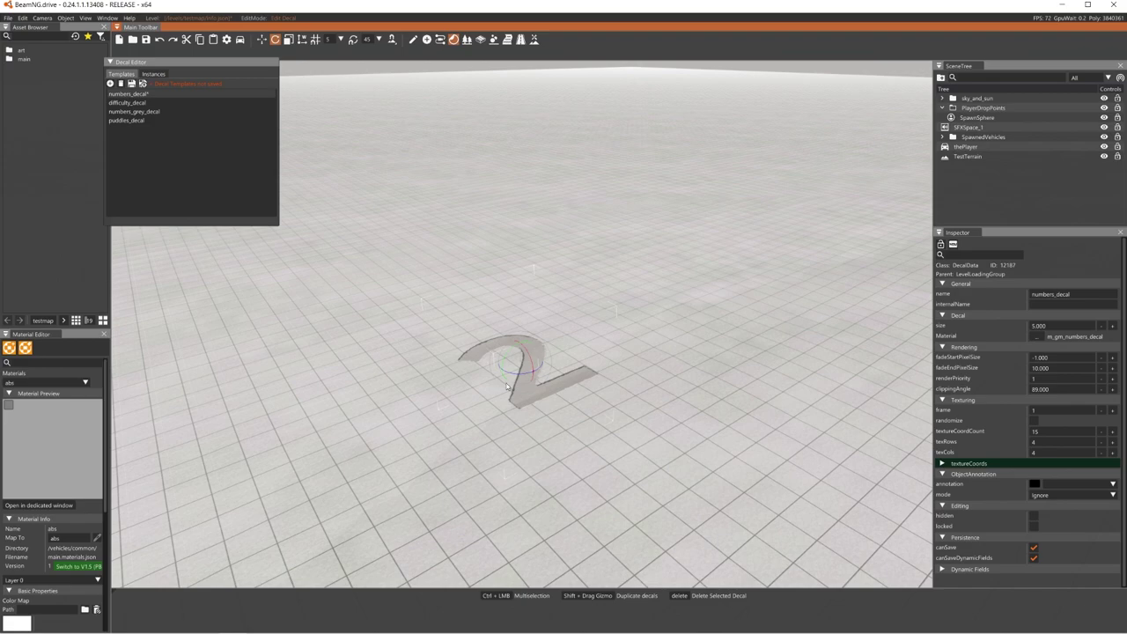
drag(507, 386, 476, 316)
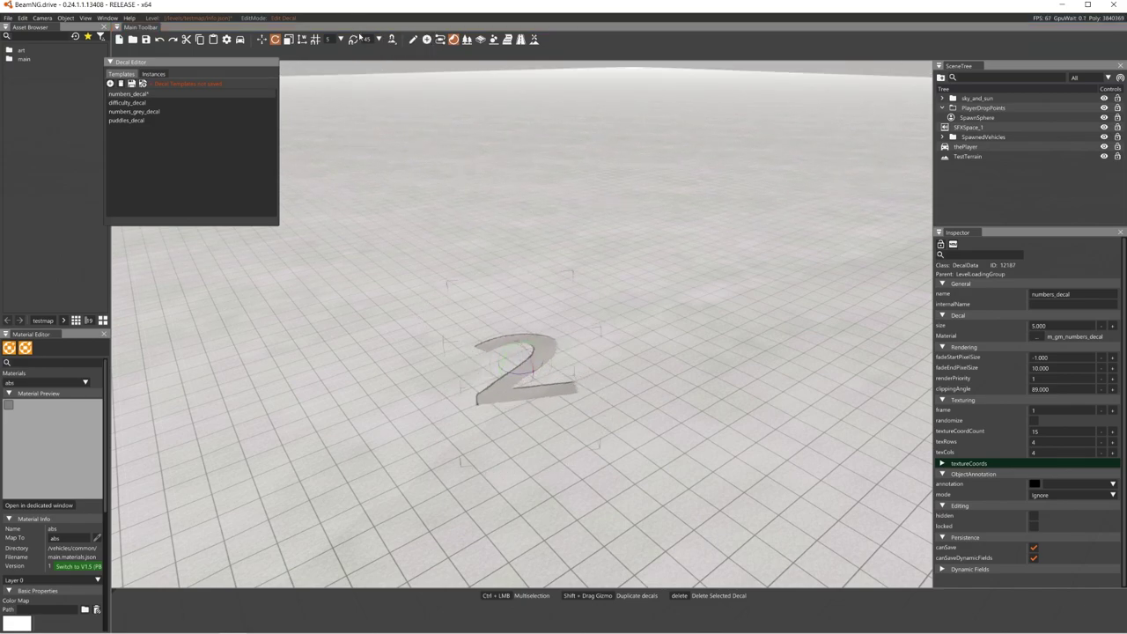
drag(519, 376, 481, 328)
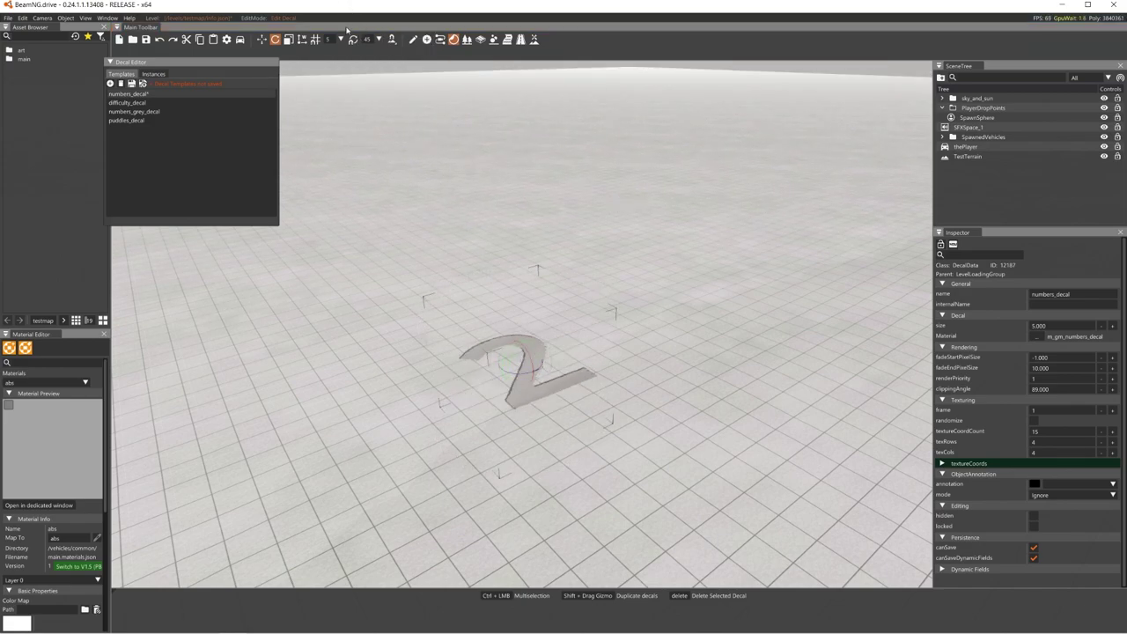
drag(514, 379, 398, 136)
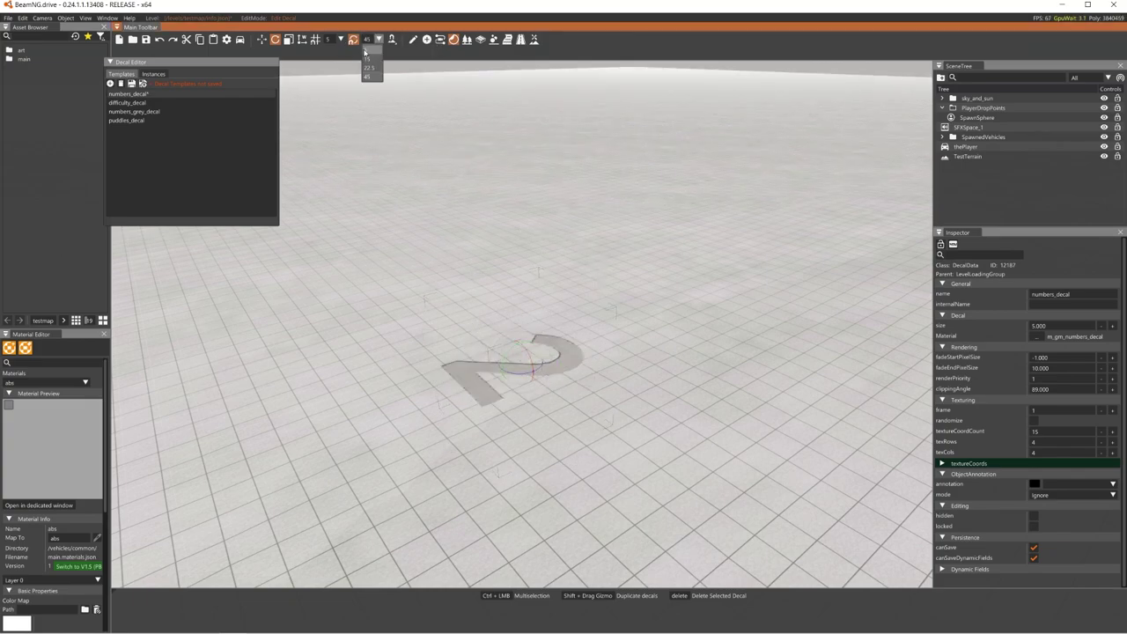
drag(506, 364, 480, 220)
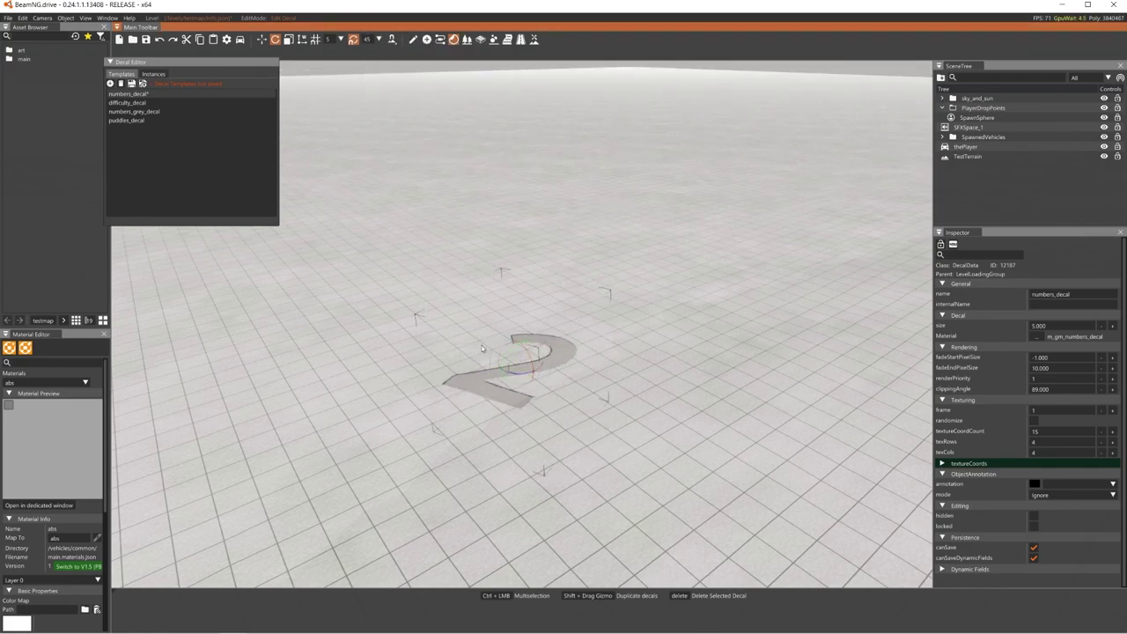
drag(513, 373, 475, 217)
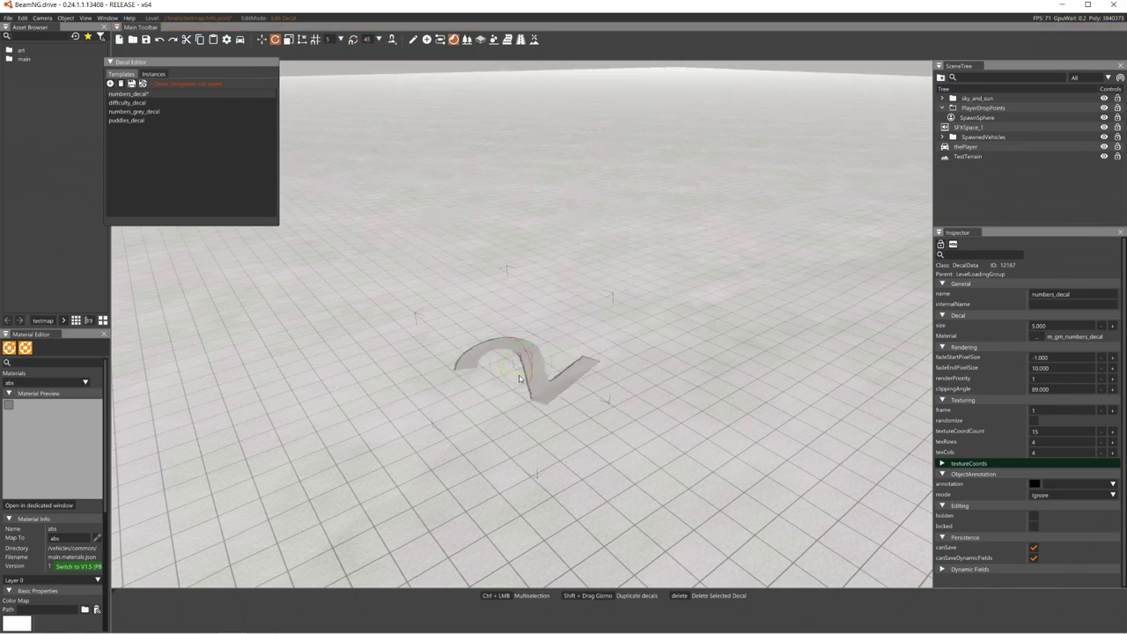
Step: Try scaling the number 2 decal and move it across the flat terrain
key(3)
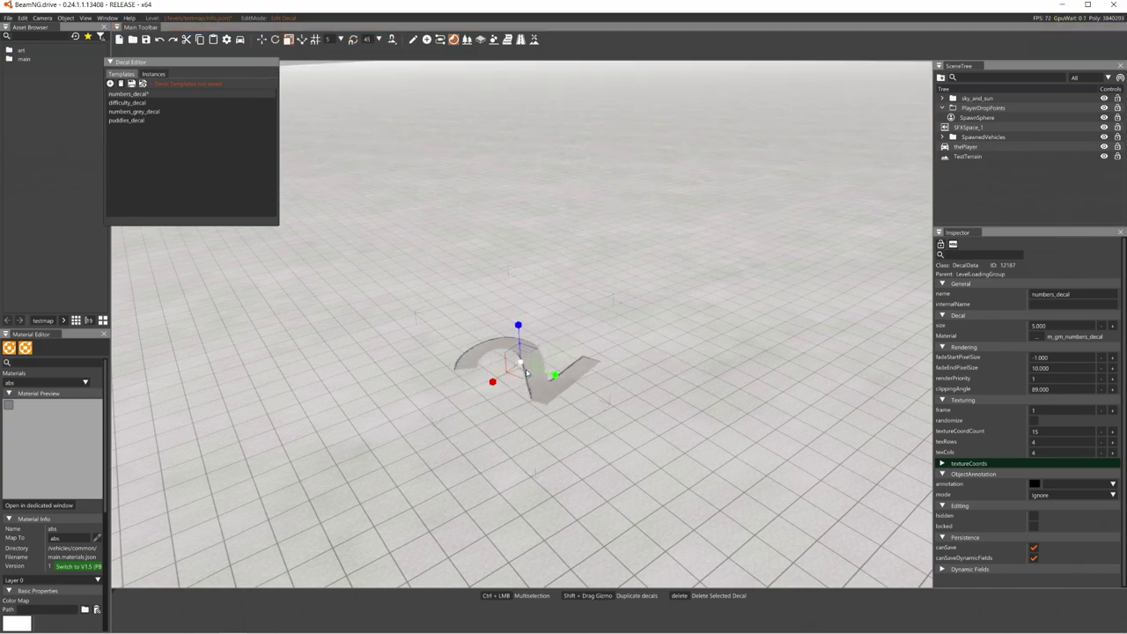
mouse_move(527, 374)
mouse_down()
mouse_move(670, 316)
mouse_move(545, 357)
mouse_move(630, 396)
mouse_move(589, 373)
mouse_move(614, 387)
mouse_move(521, 368)
mouse_move(532, 385)
mouse_move(502, 394)
mouse_move(535, 376)
mouse_up()
key(2)
key(3)
key(a)
right_drag(539, 376, 666, 326)
key(1)
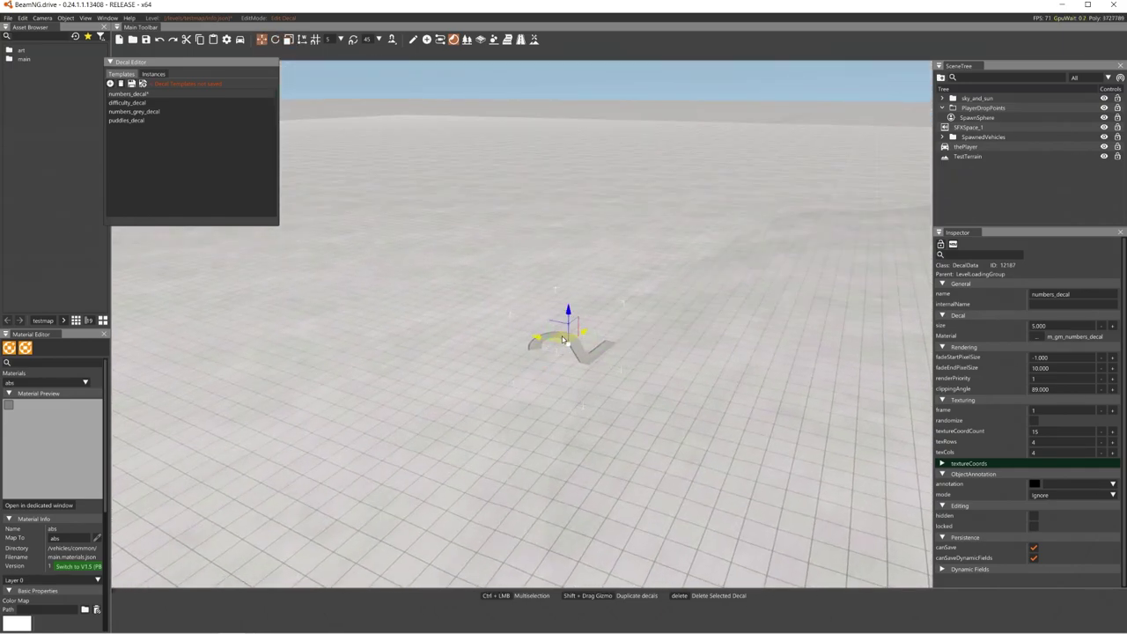
drag(564, 340, 470, 365)
right_drag(511, 366, 478, 363)
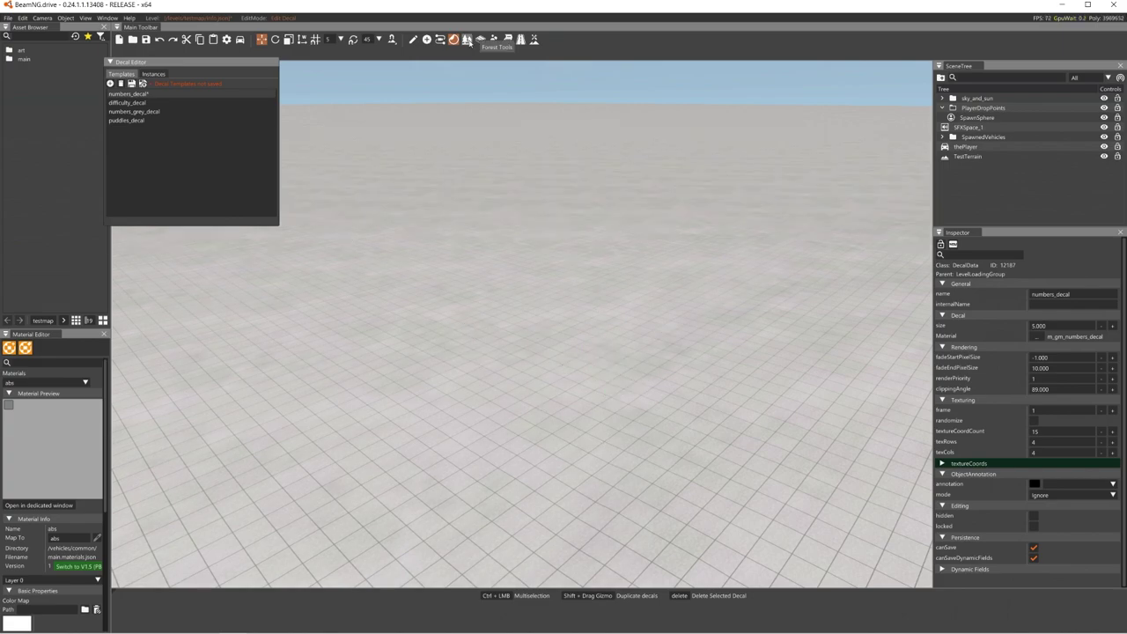
Step: Open the forest tools and decline creating a Forest object
click(468, 40)
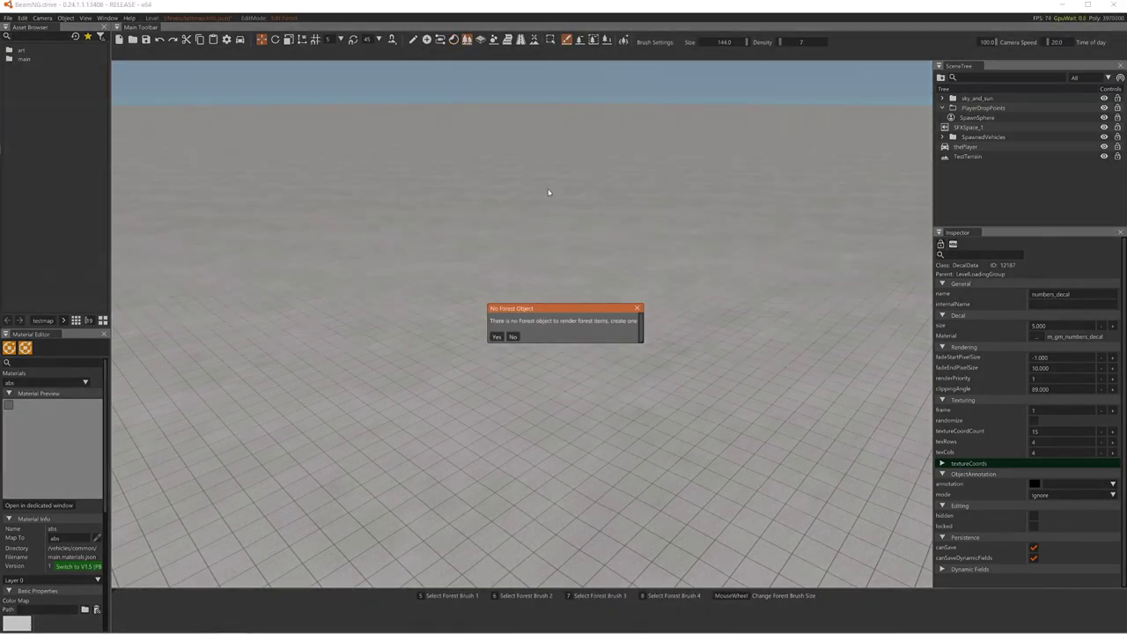
click(514, 337)
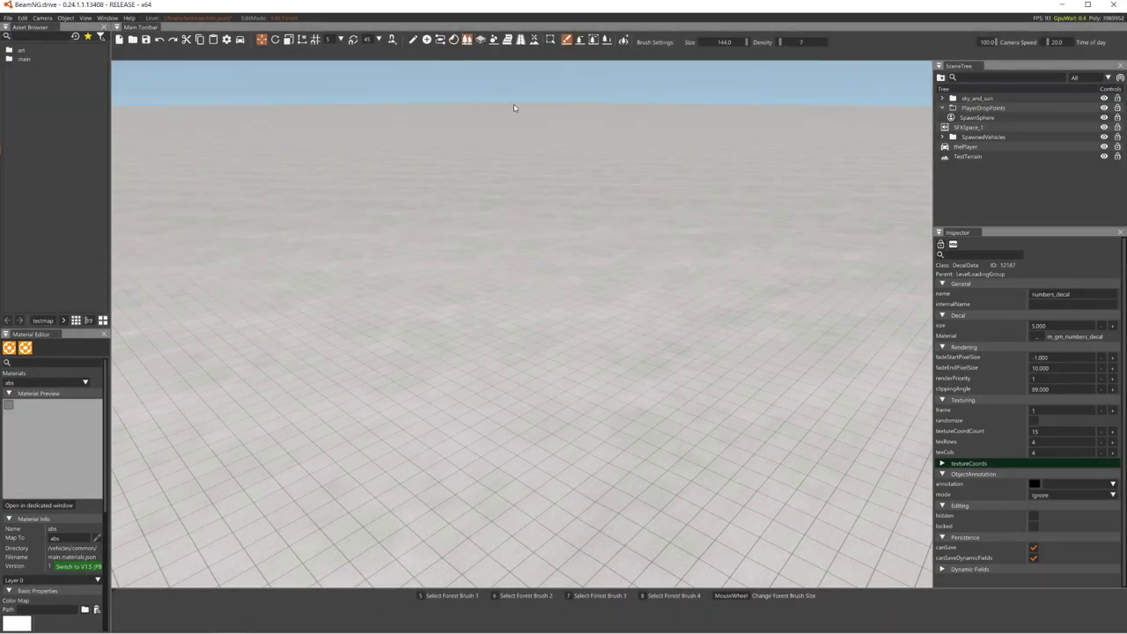
Step: Create a straight mesh road with default width 10 and depth 1 on the open ground near the truck and crater
click(480, 40)
right_drag(519, 290, 528, 330)
right_drag(520, 370, 692, 44)
key(w)
key(s)
right_drag(431, 290, 352, 325)
key(w)
key(s)
click(595, 40)
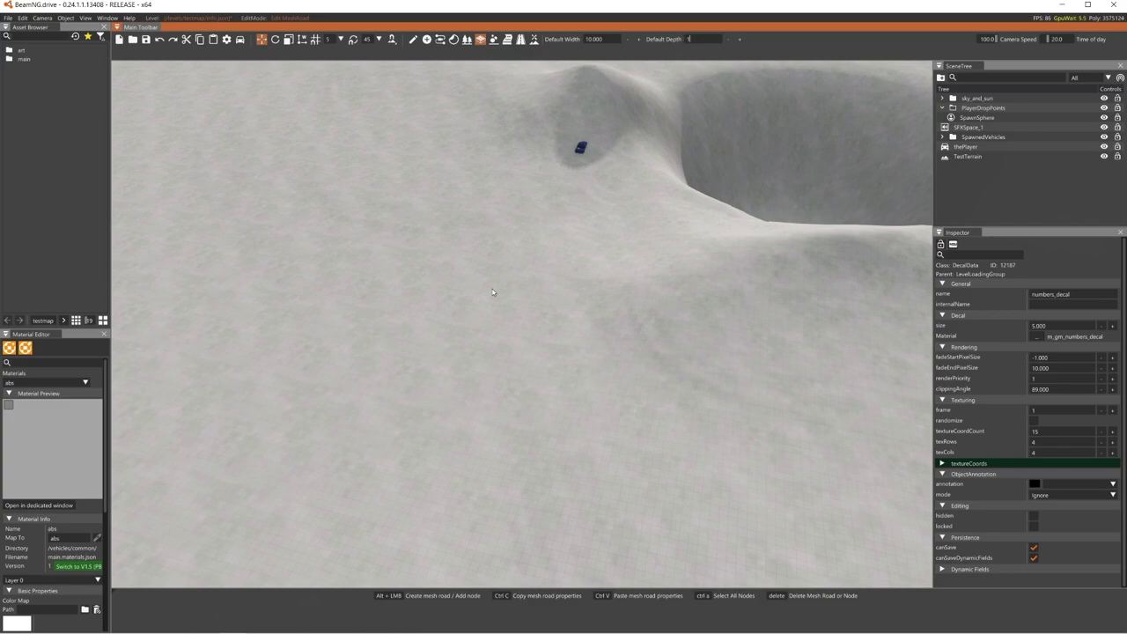
right_drag(492, 293, 406, 319)
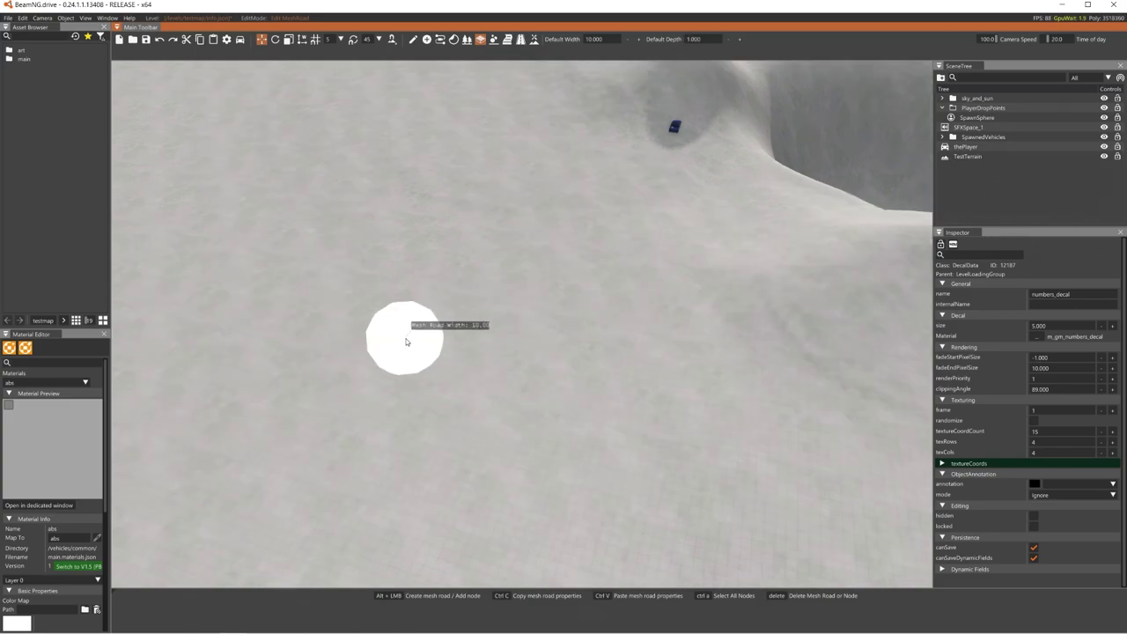
alt+click(405, 344)
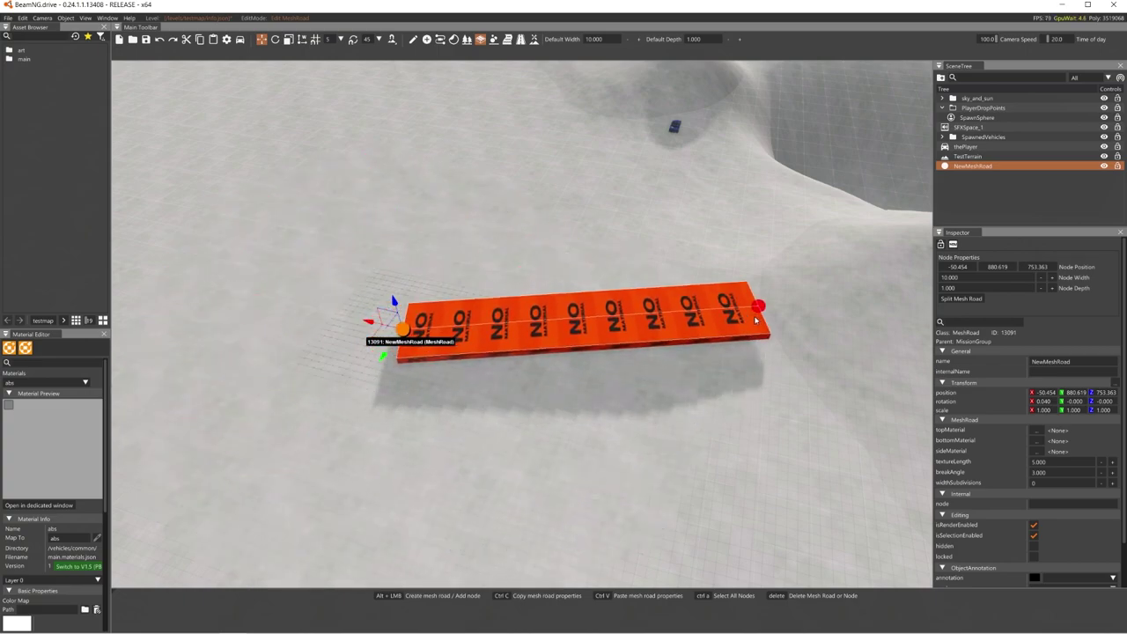
Step: Extend the mesh road from its end node with another node placed at the foot of the mound beside the crater
alt+click(767, 321)
key(d)
key(a)
right_drag(407, 300, 459, 342)
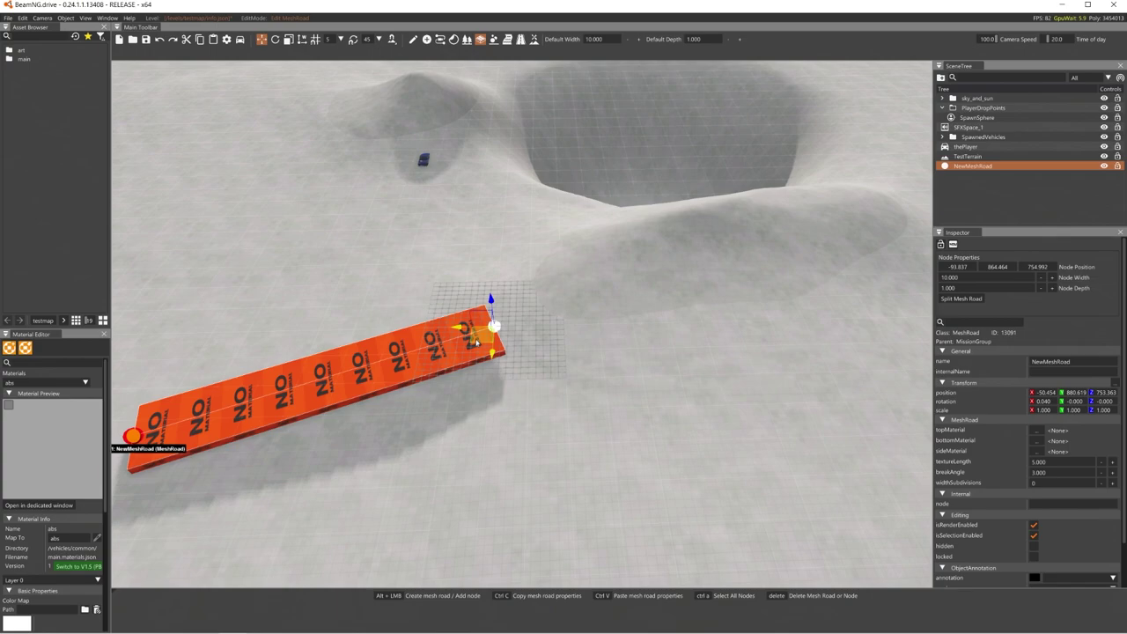
shift+drag(476, 342, 718, 315)
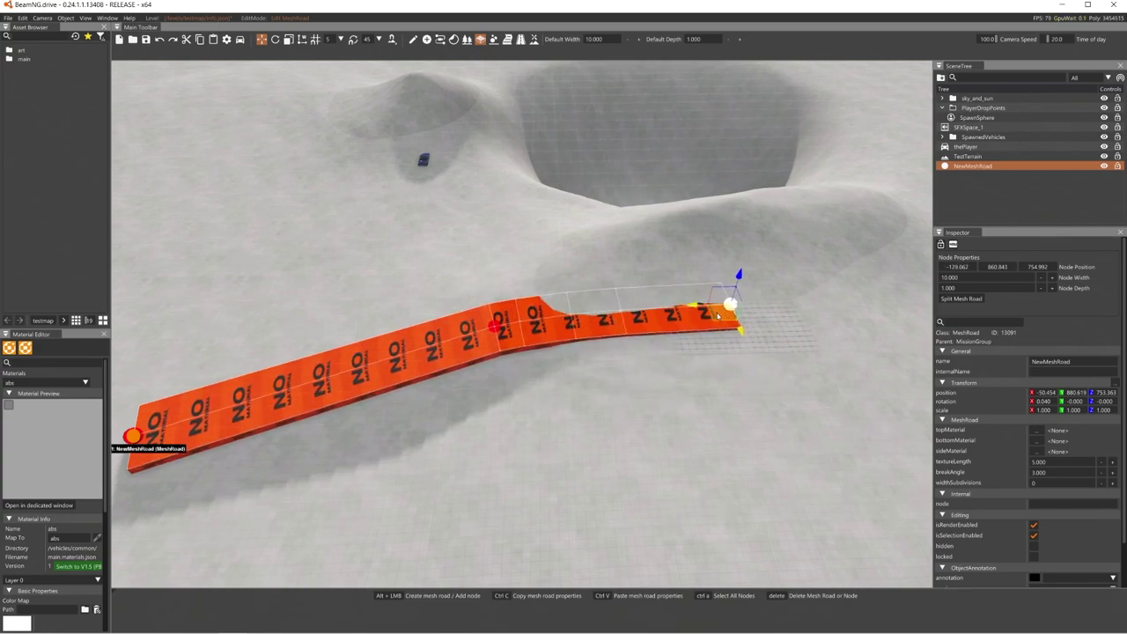
key(d)
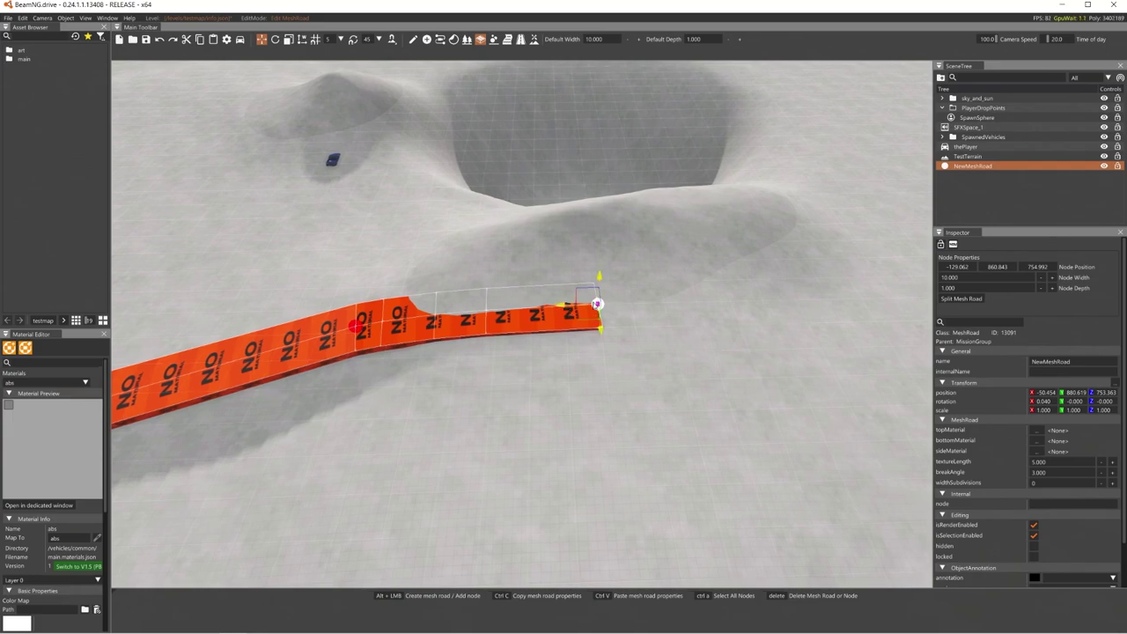
Step: Continue the mesh road with further nodes so it curves around the mound and along the far side of the crater
alt+drag(585, 319, 720, 280)
alt+drag(797, 240, 815, 224)
key(d)
key(w)
right_drag(812, 224, 668, 370)
alt+drag(671, 370, 788, 249)
key(s)
key(a)
right_drag(808, 212, 537, 375)
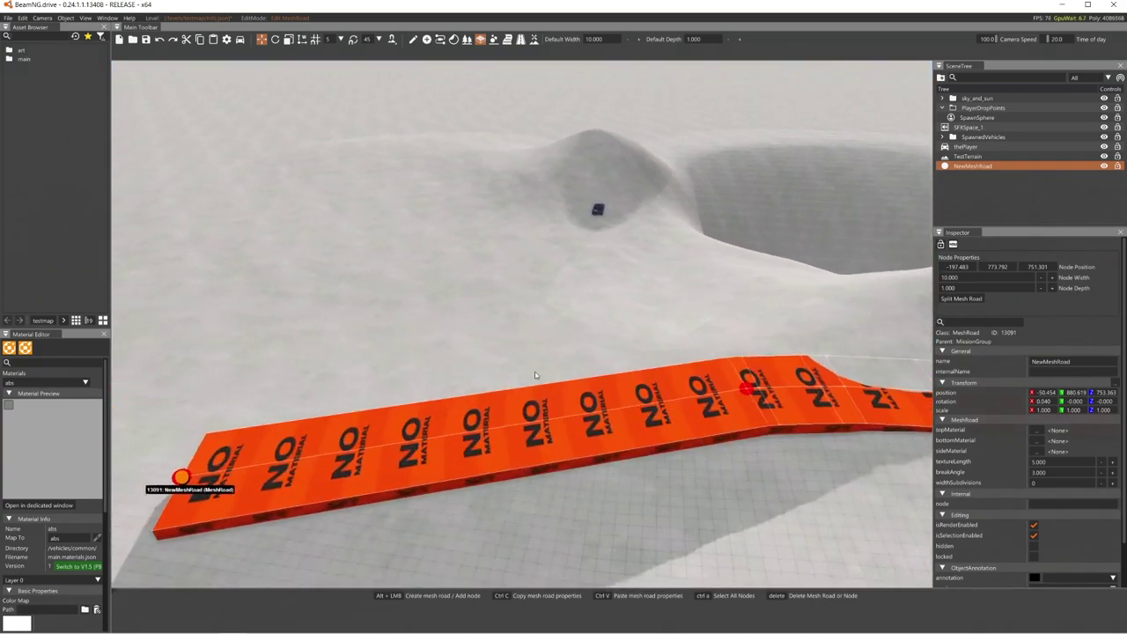
Step: Lower the mesh road's start node so that this end of the road sinks into the ground, and deselect the road
click(335, 437)
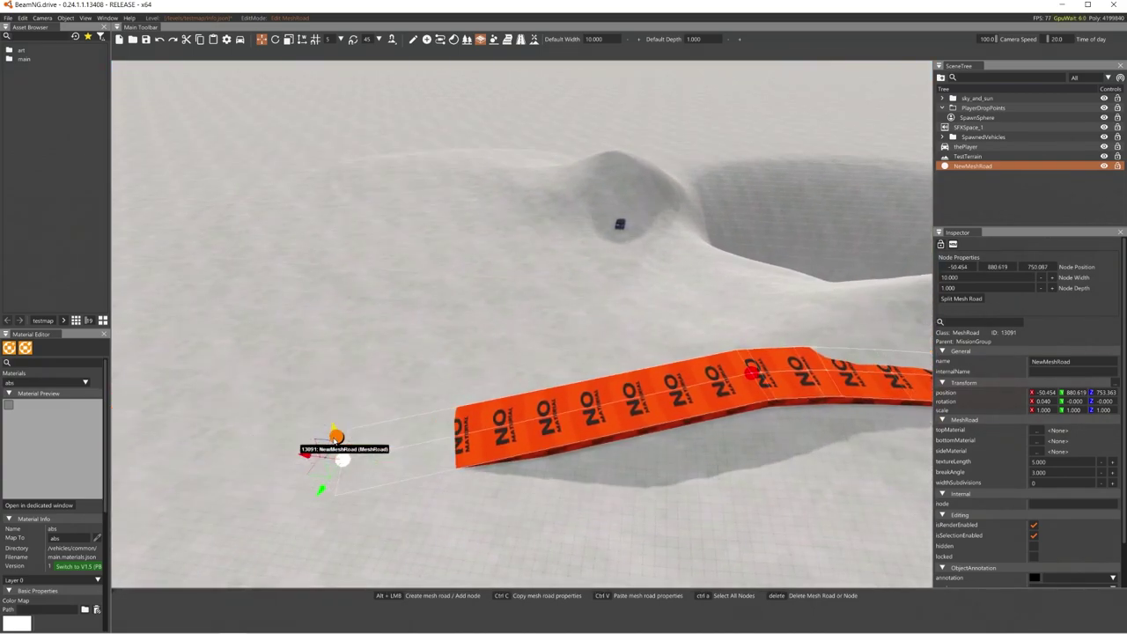
drag(332, 465, 509, 370)
click(512, 360)
key(s)
right_drag(512, 360, 579, 377)
key(d)
key(w)
key(a)
key(s)
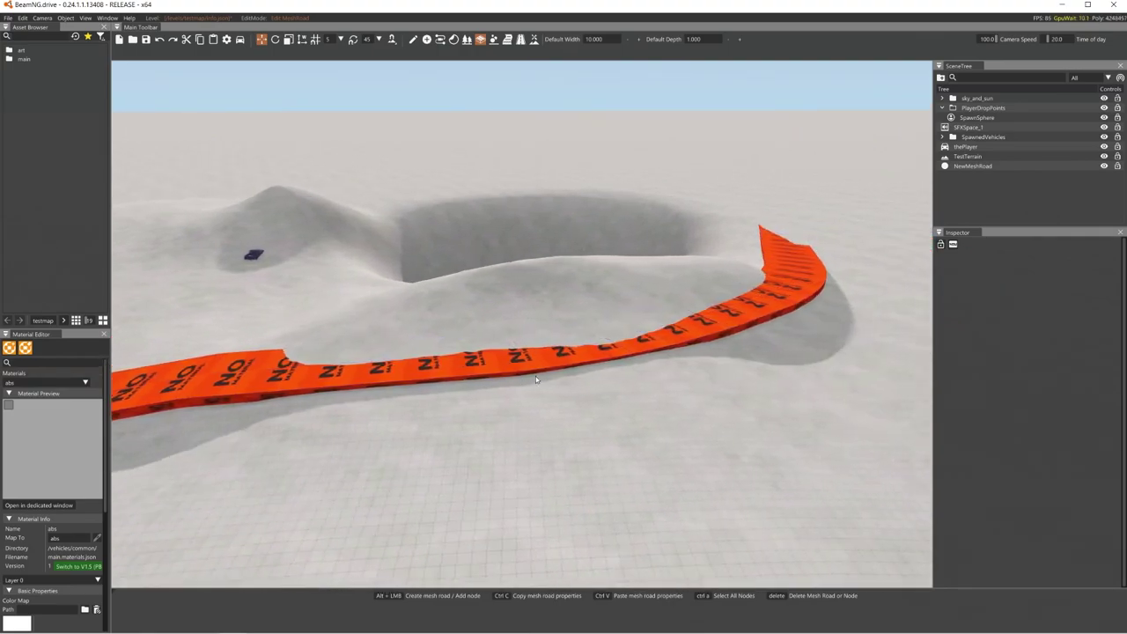
key(w)
key(d)
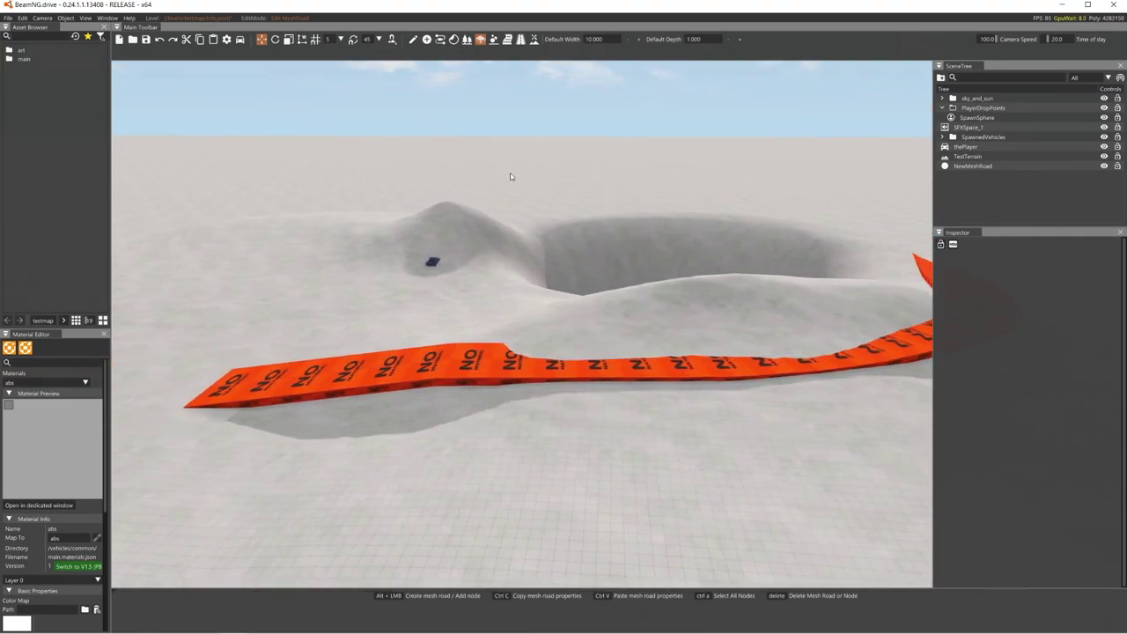
Step: Shape the terrain along the whole mesh road with the first of the terrain mesh tools, using brush size 42 and softness 0.10
click(535, 39)
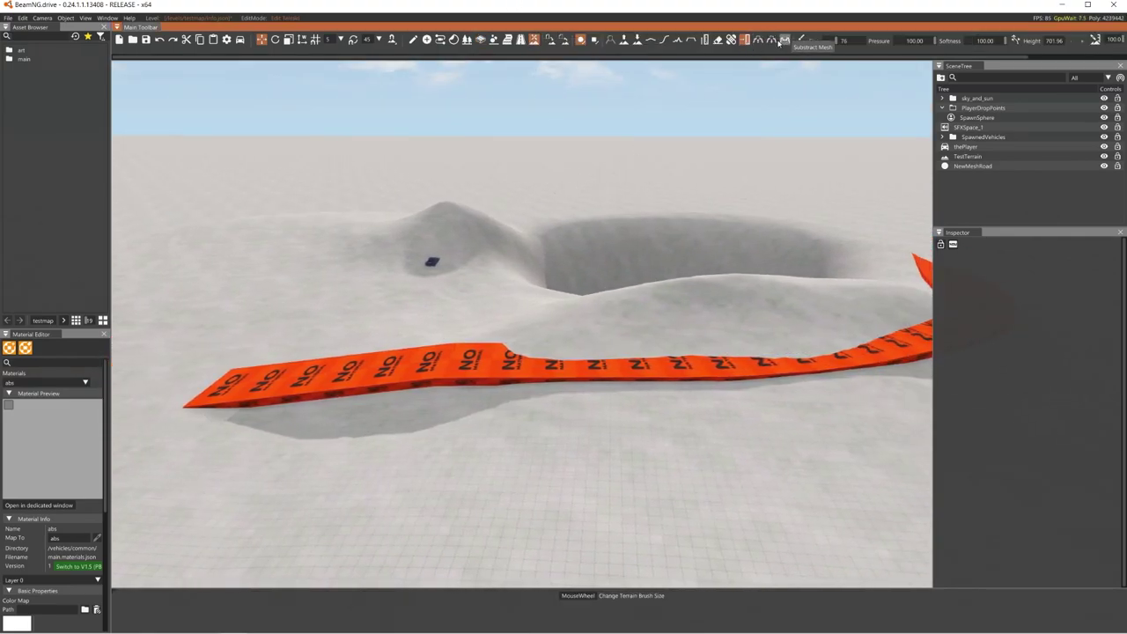
key(a)
key(a)
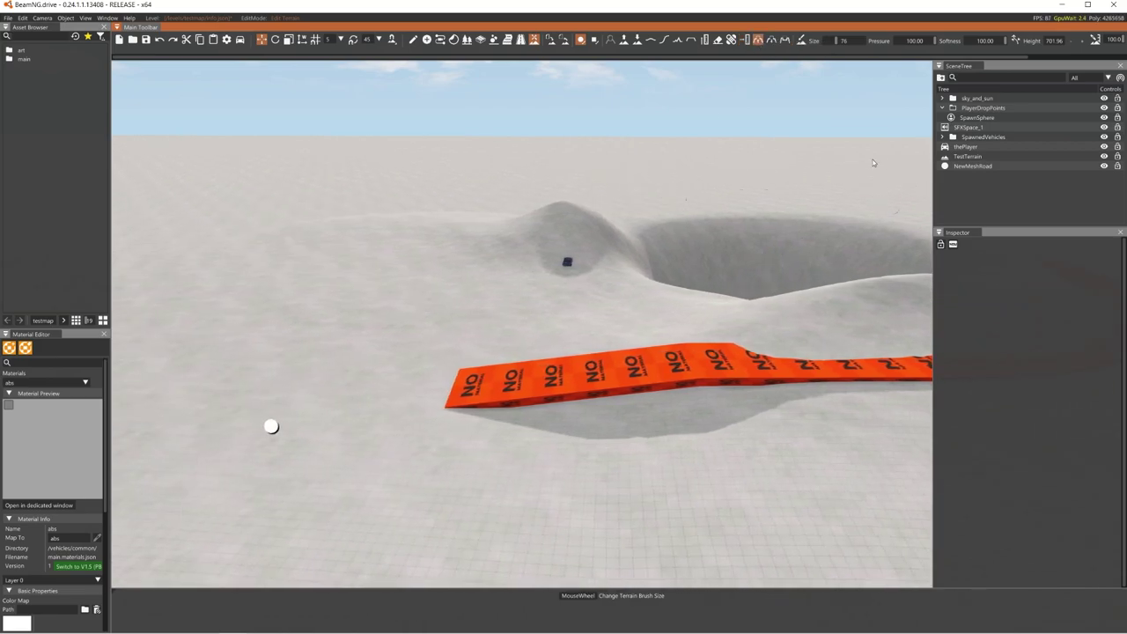
mouse_move(361, 396)
right_down()
mouse_move(621, 307)
mouse_move(443, 301)
right_up()
key(a)
key(s)
key(d)
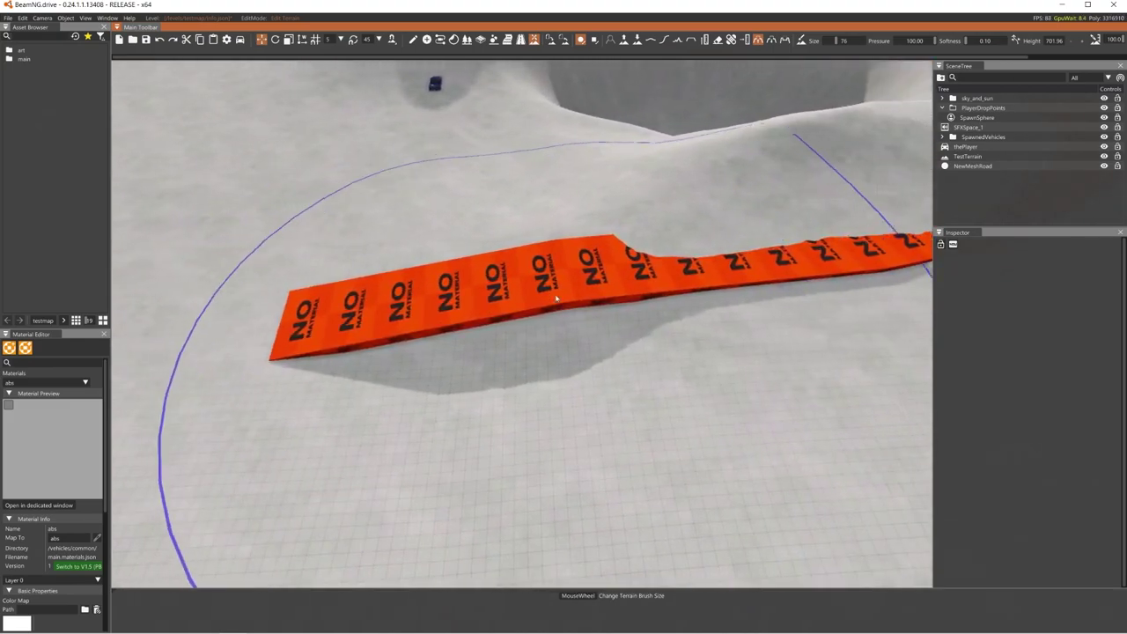
scroll(444, 301, down, 13)
key(z)
scroll(388, 305, down, 4)
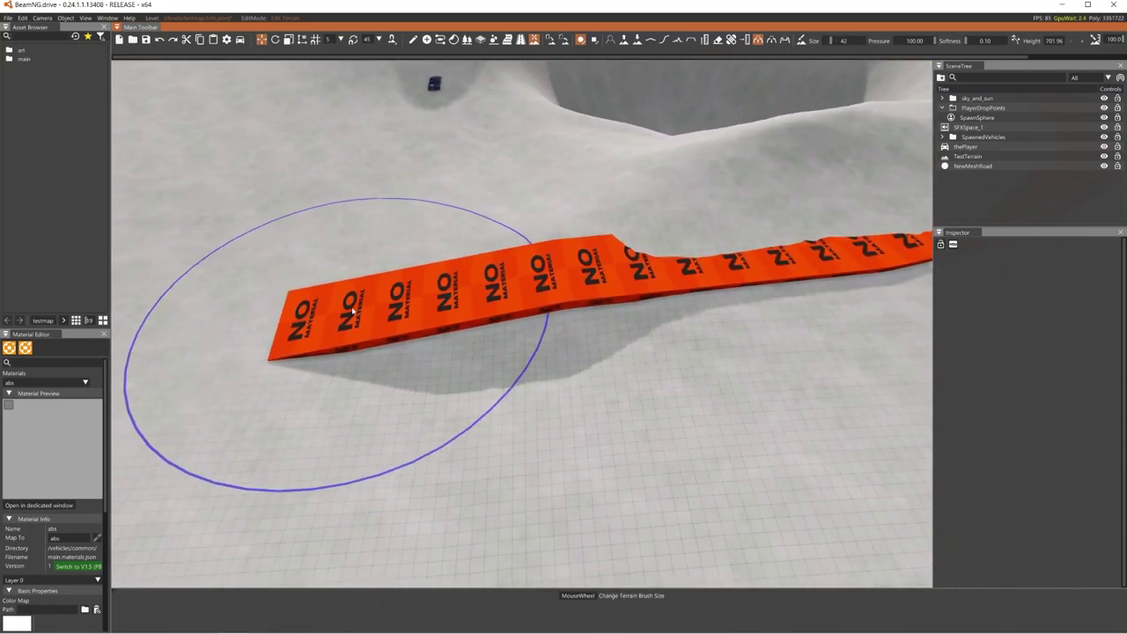
mouse_move(339, 312)
mouse_down()
mouse_move(405, 307)
mouse_move(383, 331)
mouse_up()
key(d)
mouse_move(545, 288)
mouse_down()
mouse_move(479, 282)
mouse_move(506, 227)
mouse_up()
mouse_move(506, 228)
right_down()
mouse_move(521, 210)
mouse_move(559, 309)
mouse_move(594, 206)
mouse_move(608, 220)
right_up()
right_drag(609, 321, 616, 270)
key(s)
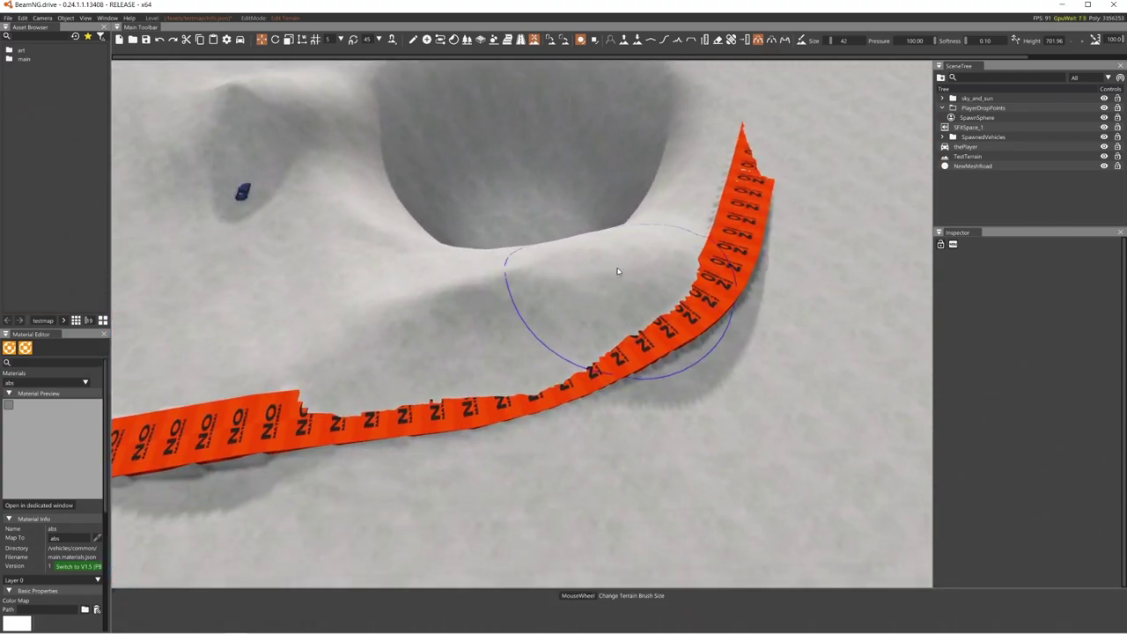
key(a)
key(d)
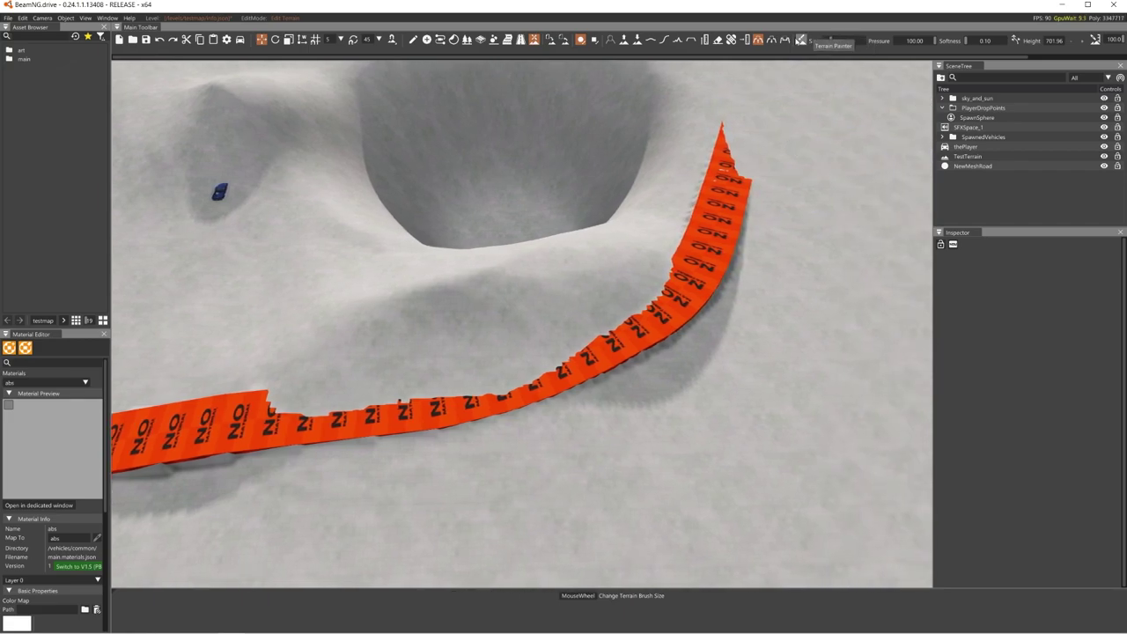
Step: Go over the whole mesh road with the second terrain mesh tool to build the terrain up against it
click(773, 42)
key(a)
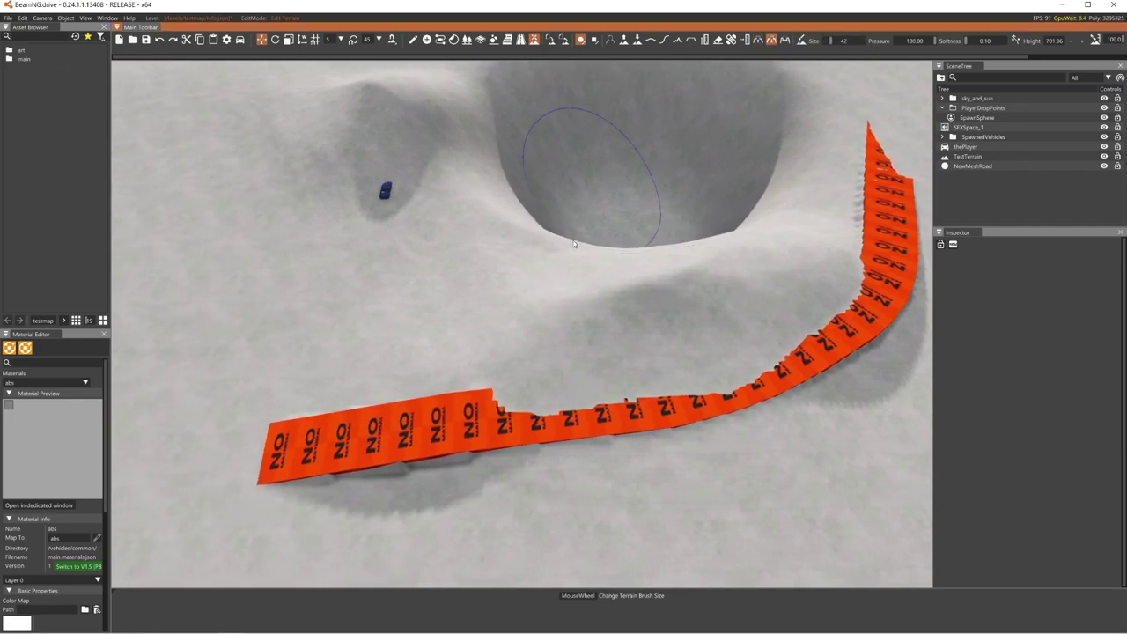
key(d)
mouse_move(536, 415)
mouse_down()
mouse_move(624, 354)
mouse_move(581, 357)
mouse_up()
right_drag(581, 357, 621, 423)
key(d)
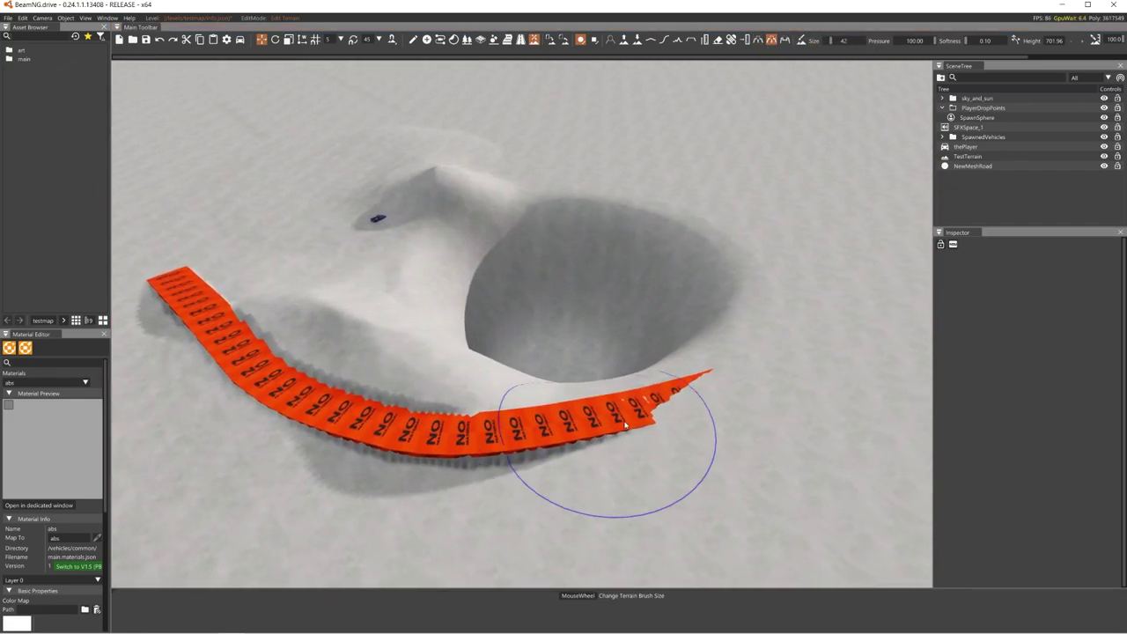
drag(621, 423, 735, 370)
Step: Examine from several angles how the reshaped terrain meets the underside and edges of the mesh road
key(d)
key(a)
mouse_move(608, 347)
right_down()
mouse_move(543, 304)
mouse_move(616, 356)
mouse_move(493, 348)
mouse_move(696, 357)
mouse_move(715, 339)
right_up()
key(a)
key(d)
key(w)
key(a)
key(s)
key(d)
right_drag(560, 328, 592, 225)
key(w)
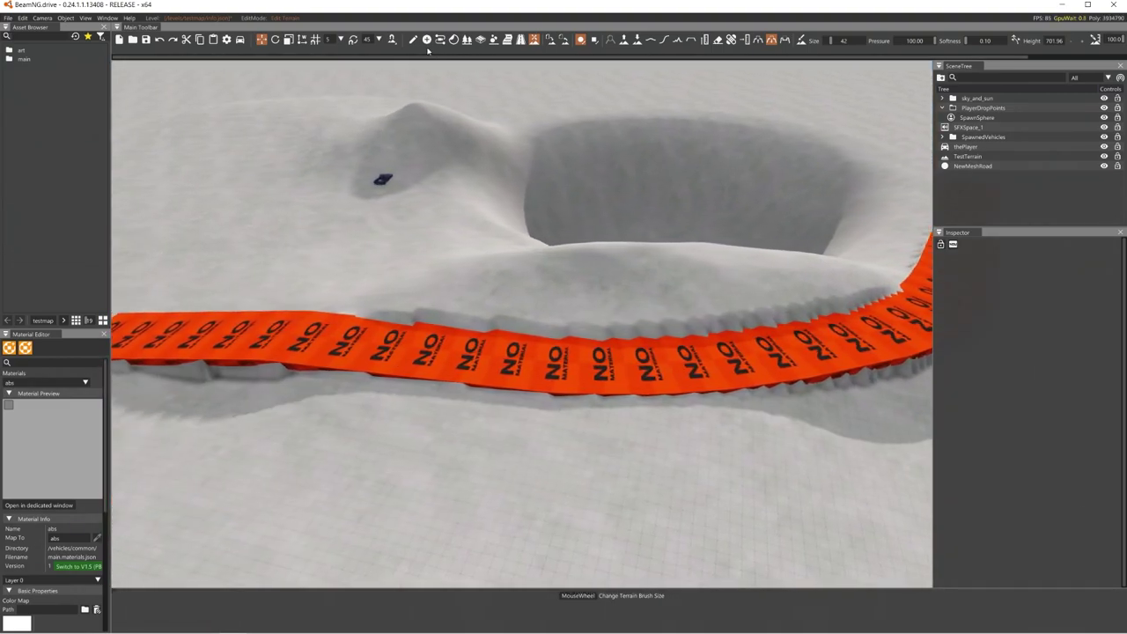
Step: Delete the mesh road, leaving only the terrain shaped along its path
click(413, 40)
click(456, 349)
key(Delete)
right_drag(458, 345, 716, 304)
key(s)
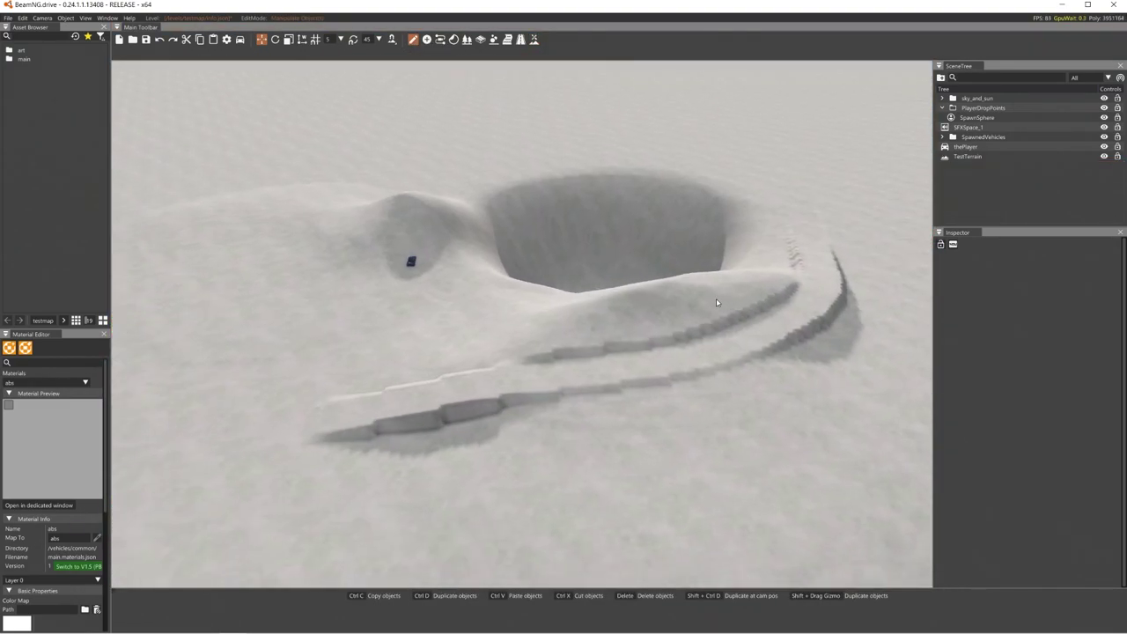
Step: Smooth the jagged edges of the raised road path with the Really smooth terrain tool at brush size 42
click(534, 40)
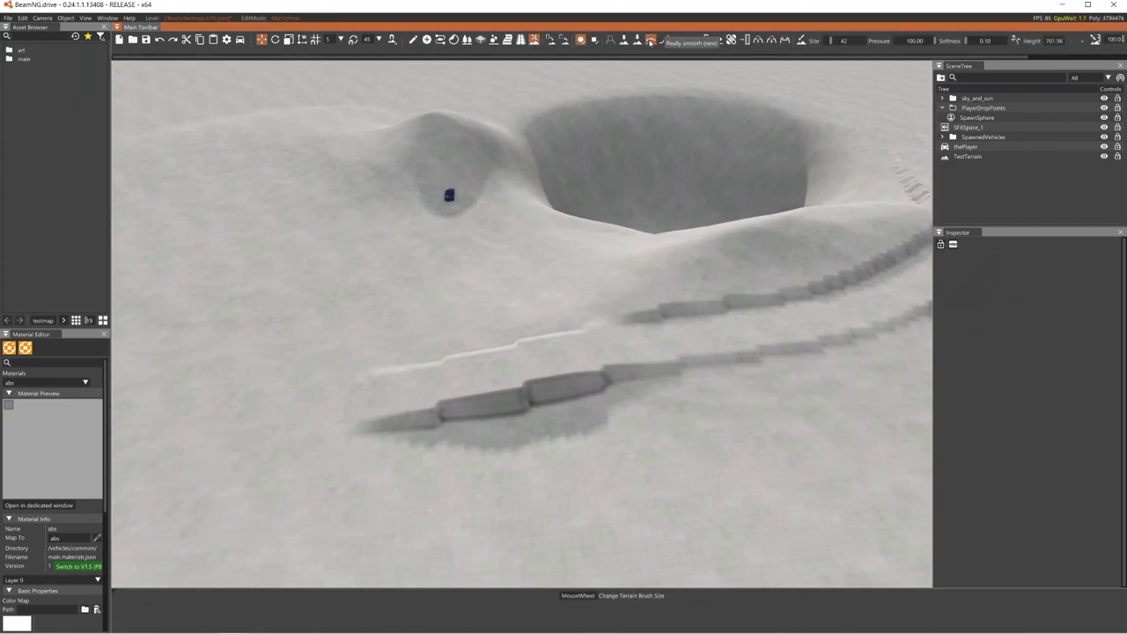
click(650, 40)
right_drag(496, 402, 531, 328)
drag(335, 338, 314, 354)
key(d)
right_drag(314, 354, 381, 327)
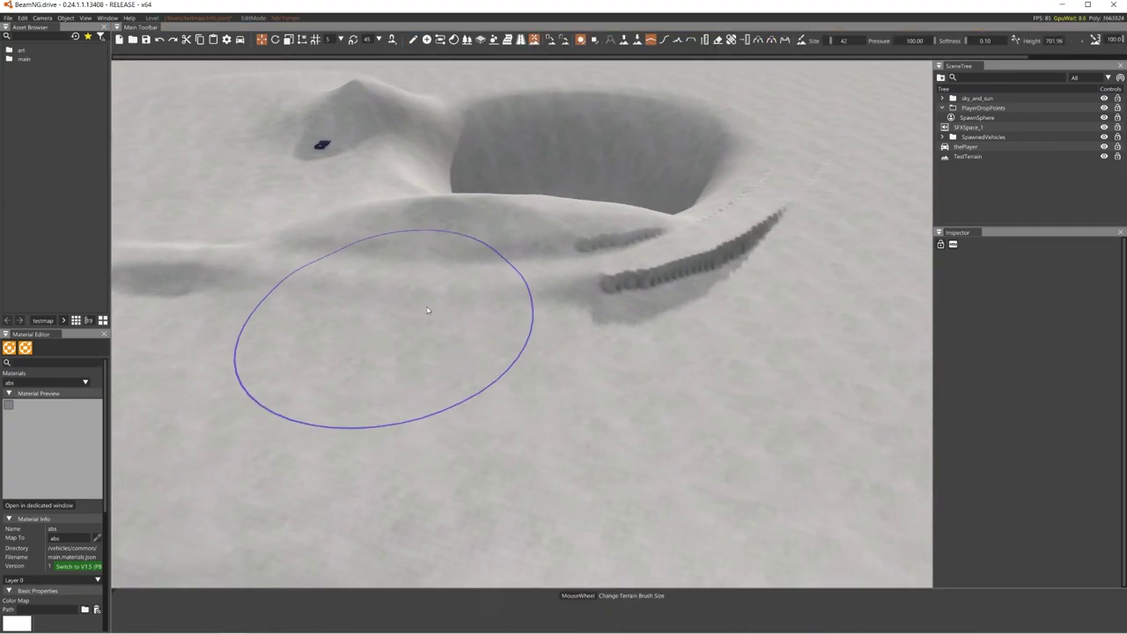
mouse_move(381, 328)
mouse_down()
mouse_move(569, 254)
mouse_move(605, 207)
mouse_up()
key(w)
mouse_move(563, 312)
right_down()
mouse_move(684, 158)
mouse_move(567, 302)
mouse_move(803, 238)
mouse_move(705, 233)
right_up()
key(a)
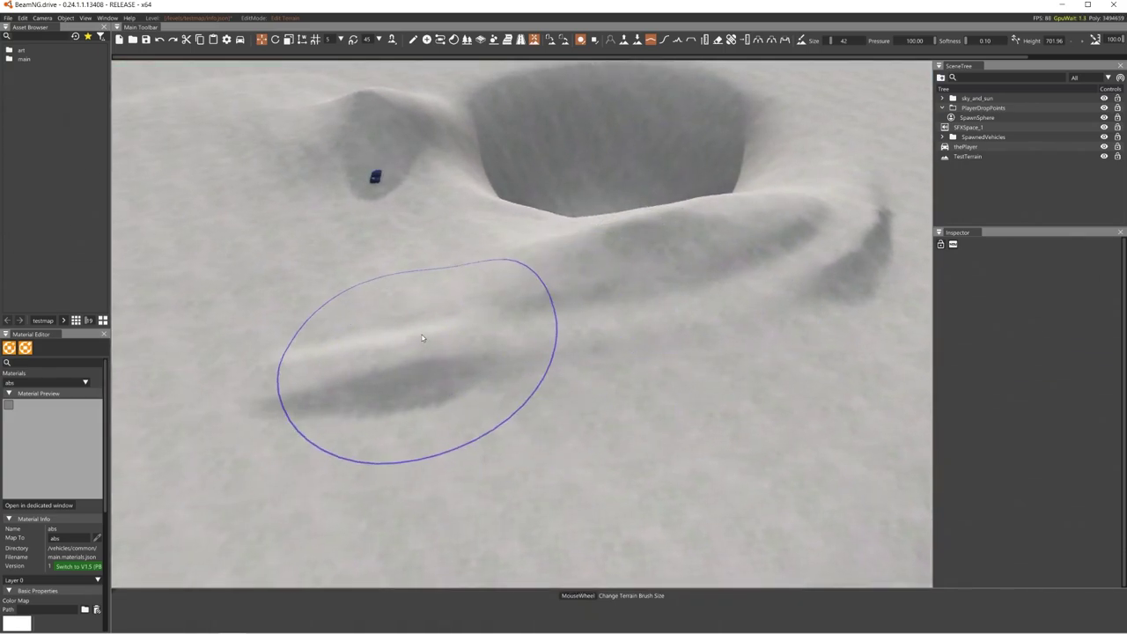
Step: Create a decal road with default width 5 along the smoothed ridge, adding nodes up to the bend near the crater
key(w)
key(w)
key(a)
right_drag(523, 93, 509, 60)
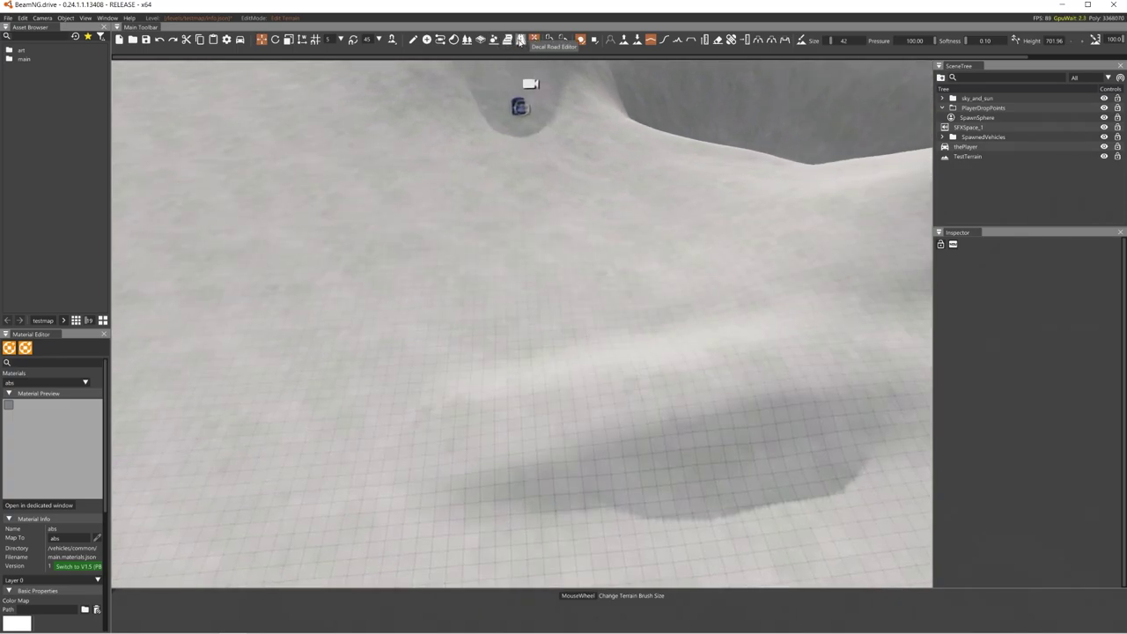
click(521, 40)
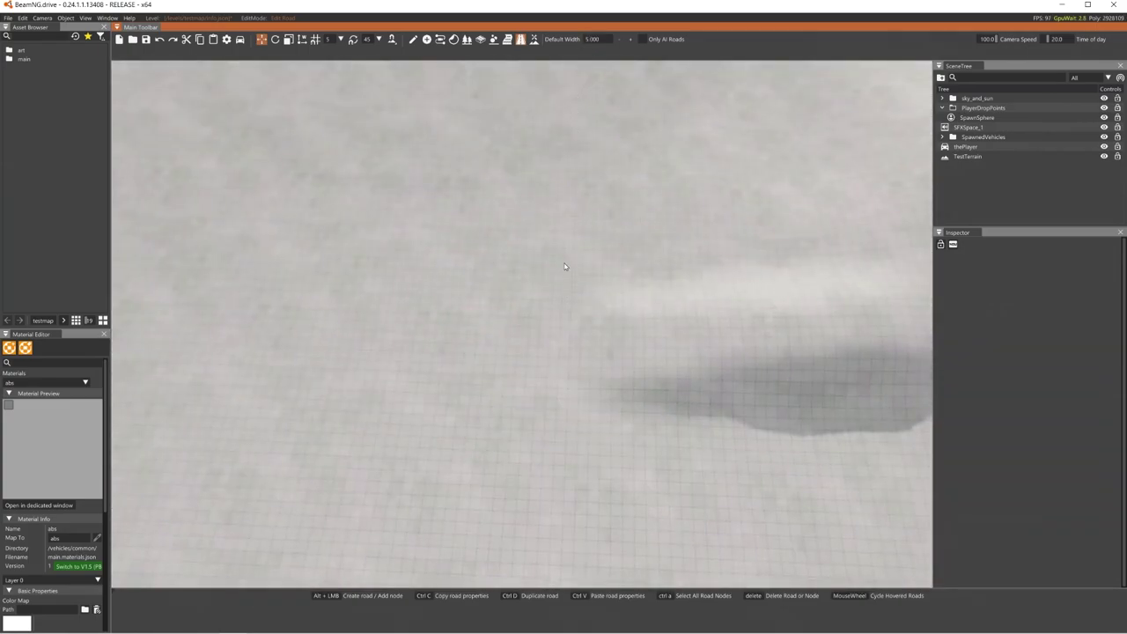
key(s)
key(alt)
key(d)
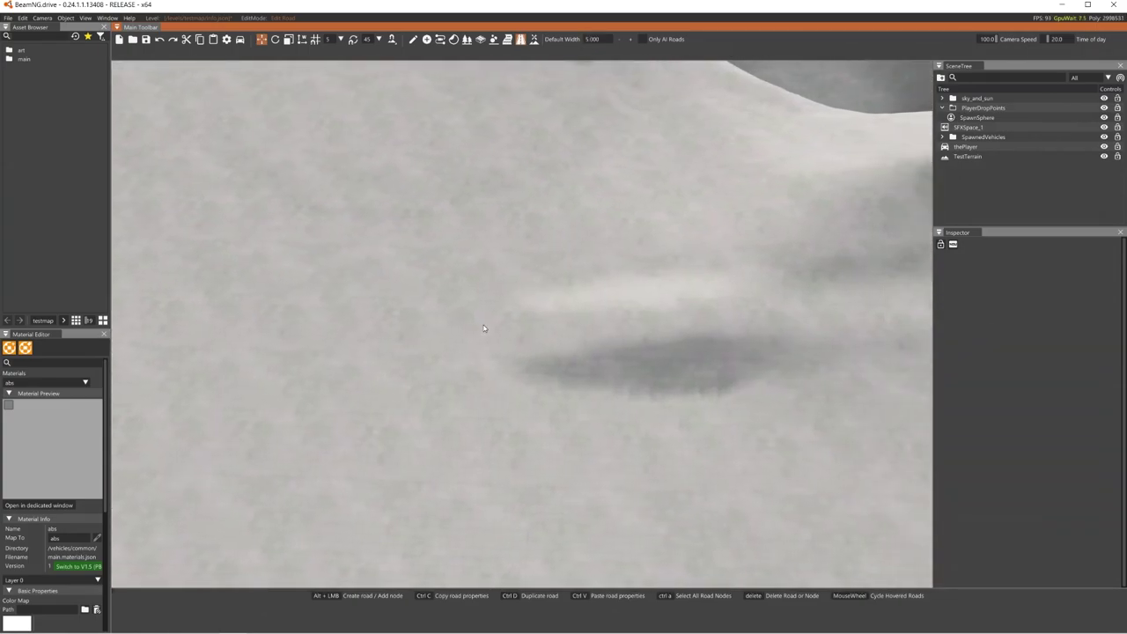
alt+click(423, 322)
alt+click(596, 315)
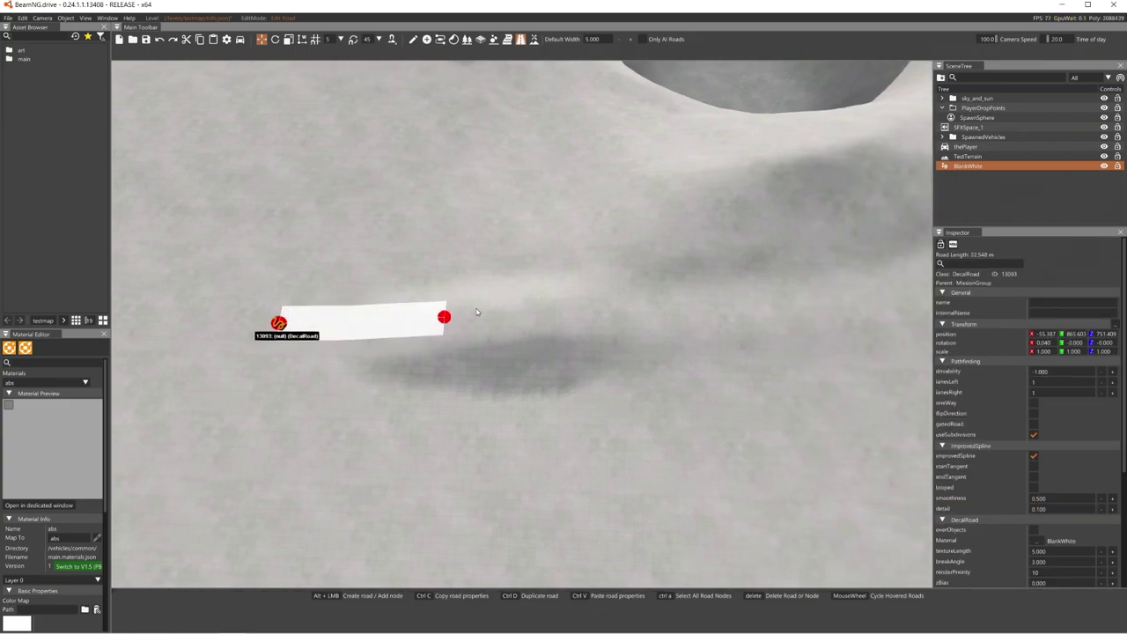
key(alt)
click(445, 317)
alt+click(635, 301)
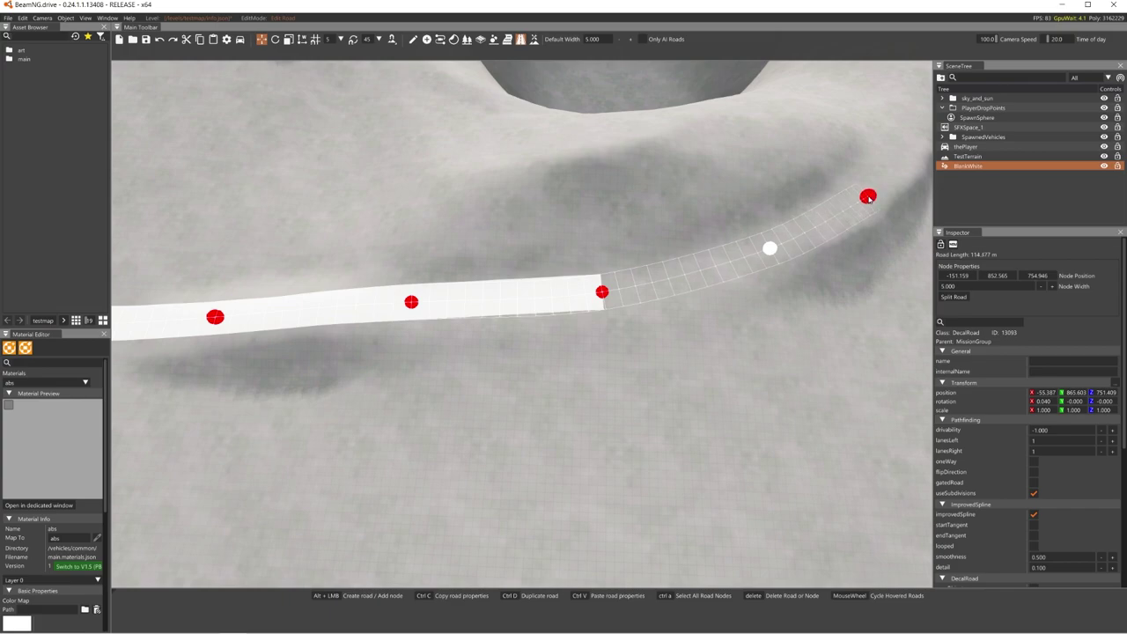
alt+click(867, 196)
Step: Extend the decal road from its end node around the bend and along the far side of the crater
key(d)
right_drag(867, 196, 488, 299)
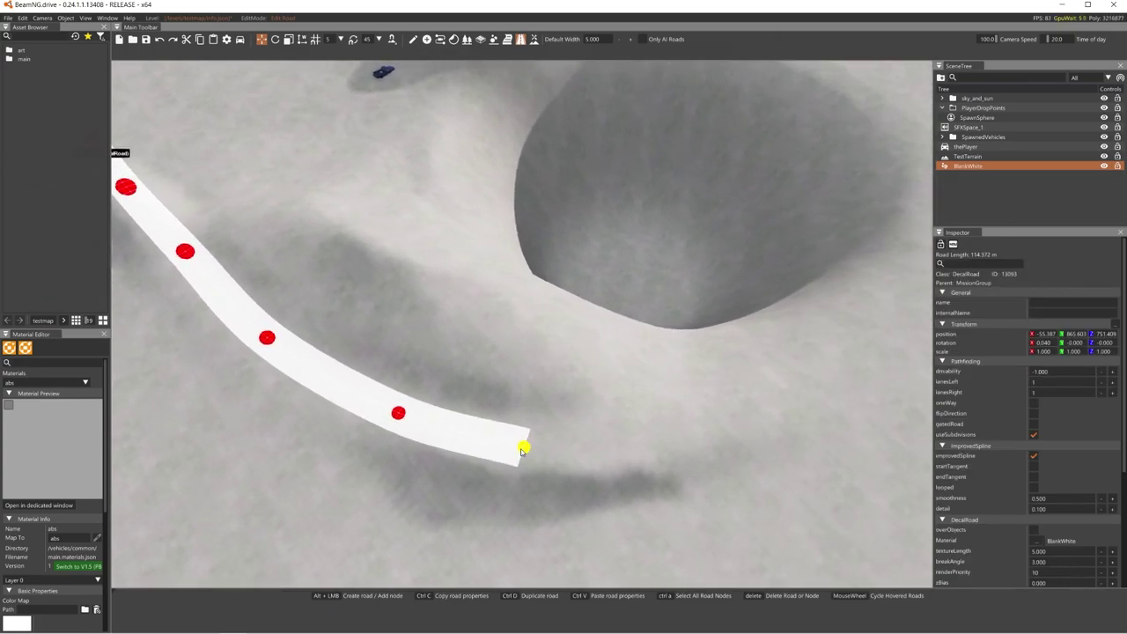
click(522, 451)
key(d)
alt+click(650, 358)
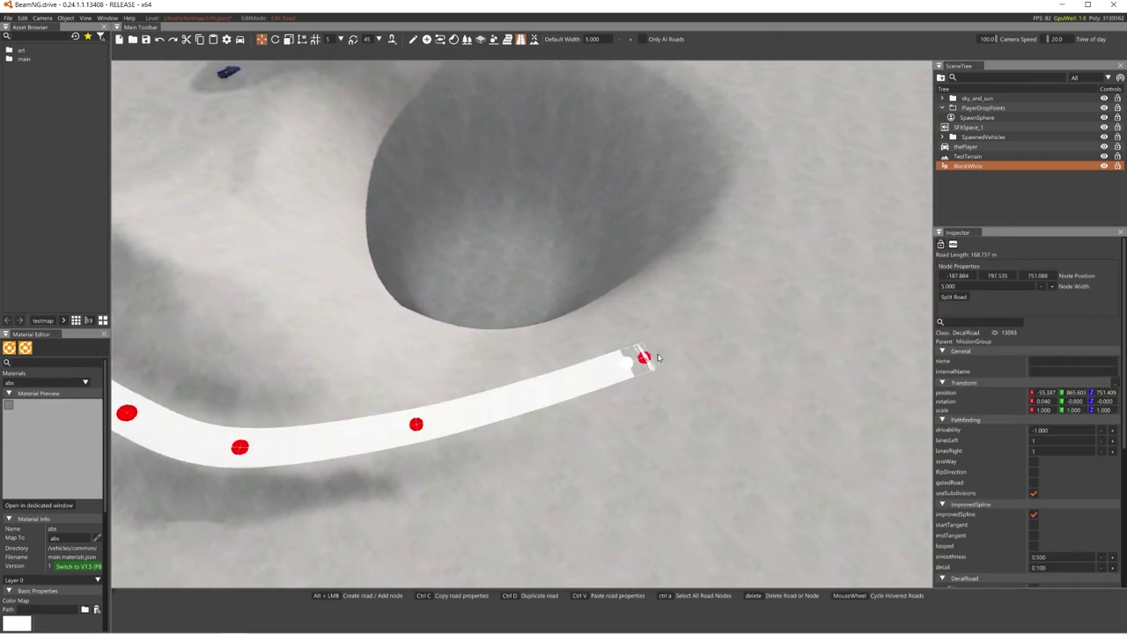
alt+click(788, 297)
key(d)
right_drag(789, 297, 681, 347)
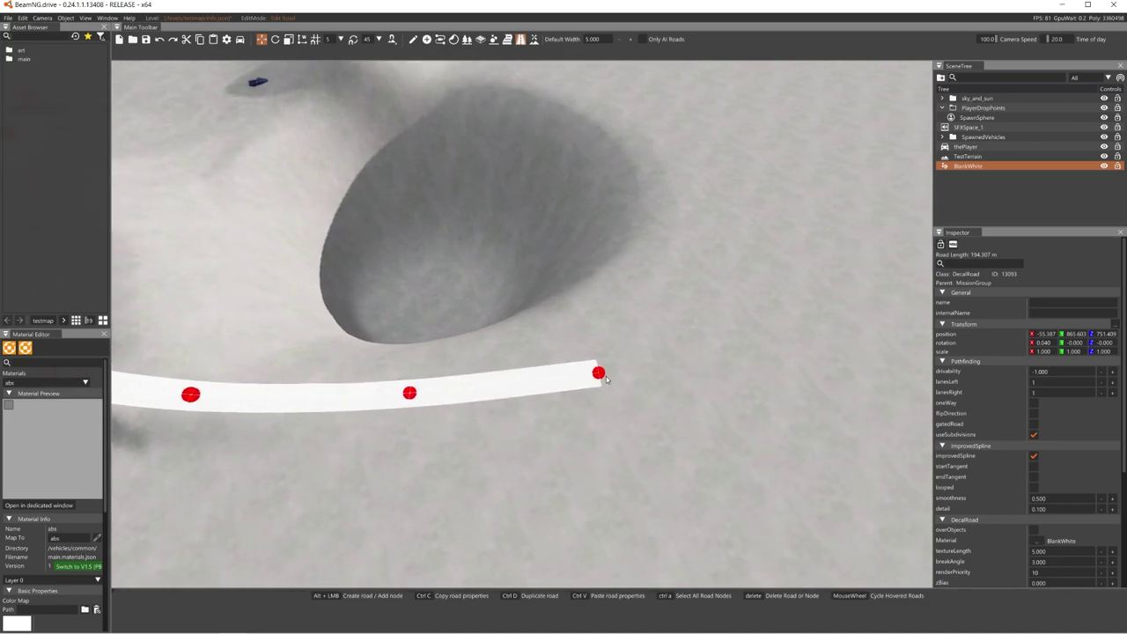
click(605, 375)
alt+click(805, 327)
Step: Set the decal road's material to track_editor_A_center
key(s)
right_drag(805, 326, 742, 362)
click(757, 282)
key(w)
click(743, 362)
key(s)
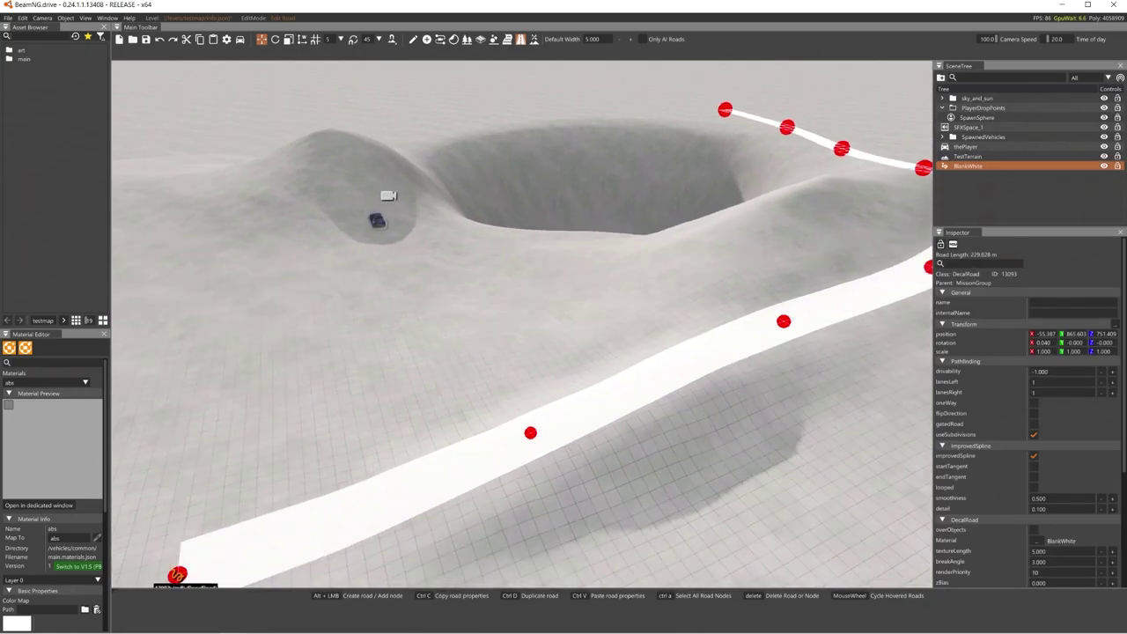
key(w)
click(1038, 541)
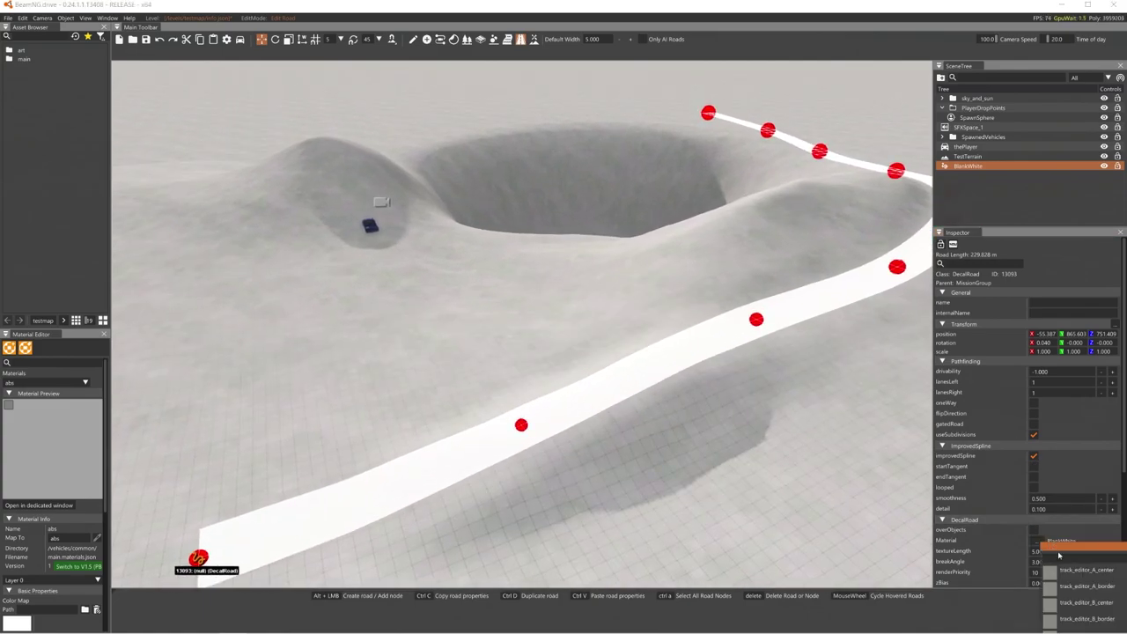
drag(1060, 546, 855, 402)
click(1022, 523)
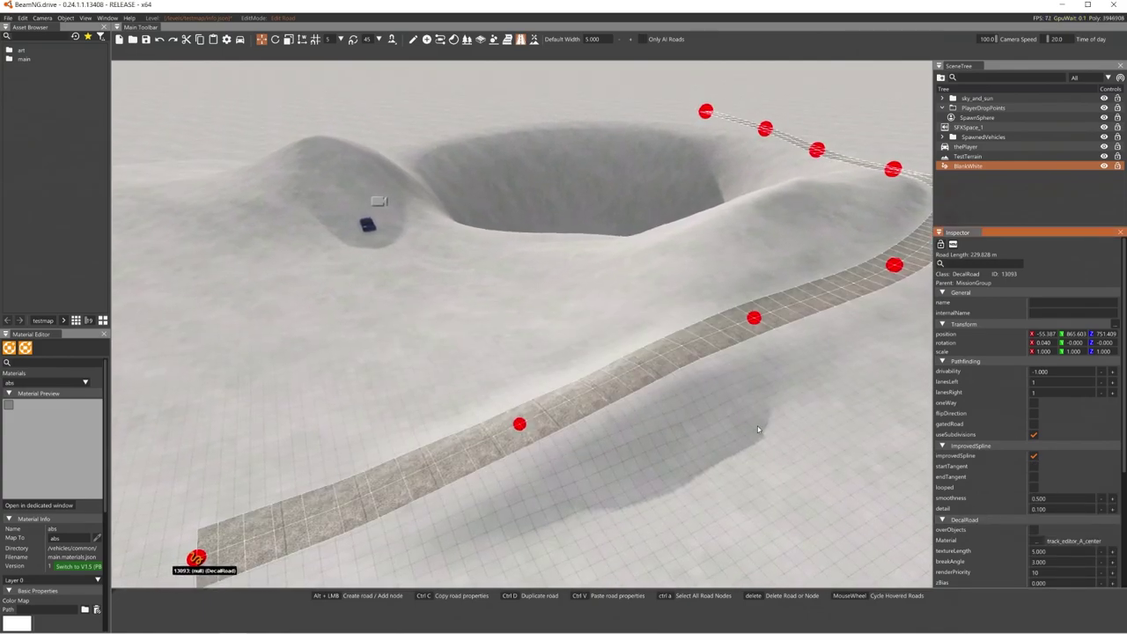
Step: Deselect the decal road and examine its new surface along the raised path from several angles
click(705, 403)
key(a)
right_drag(704, 404, 679, 295)
click(646, 418)
key(w)
click(684, 397)
key(w)
right_drag(581, 352, 414, 363)
key(w)
key(s)
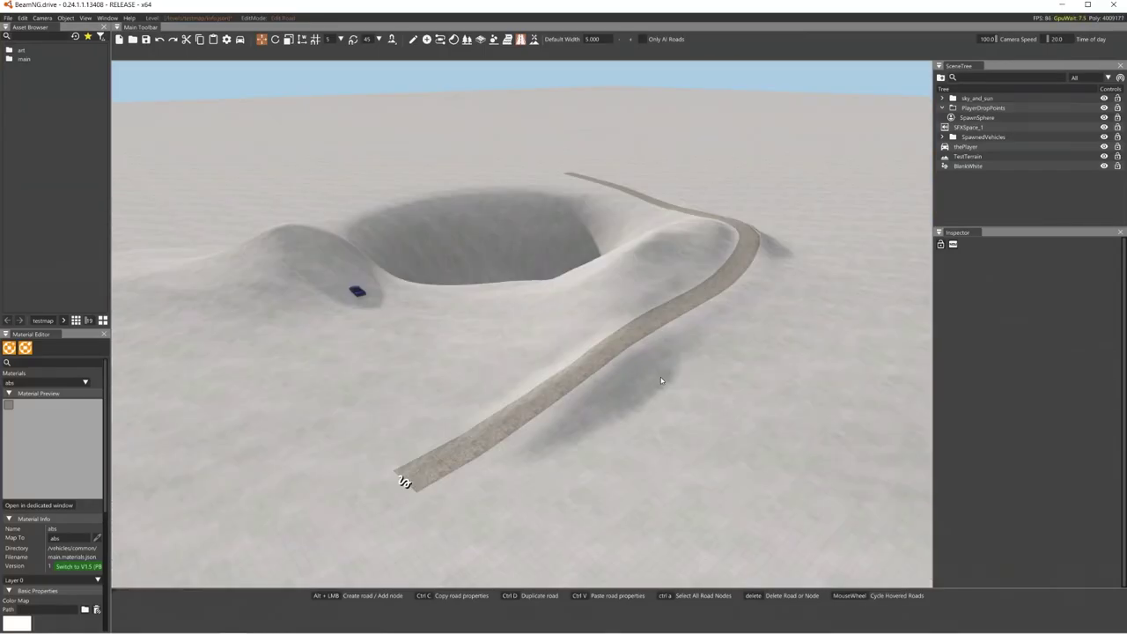
right_drag(661, 381, 647, 377)
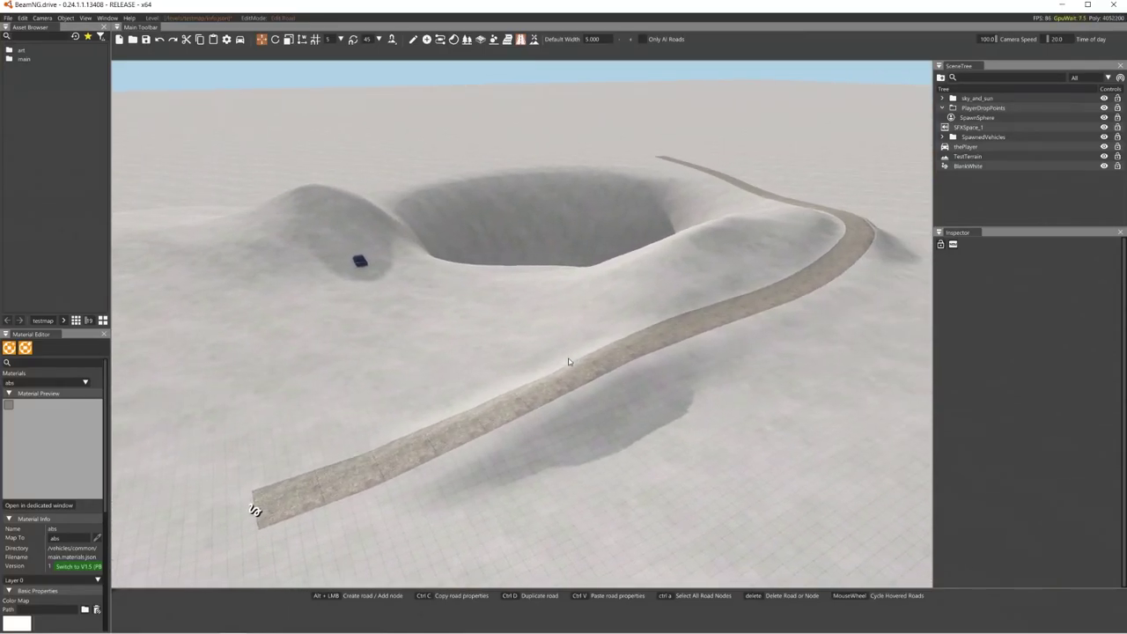
Step: Delete the decal road from the raised terrain path
click(539, 373)
key(Delete)
key(s)
key(d)
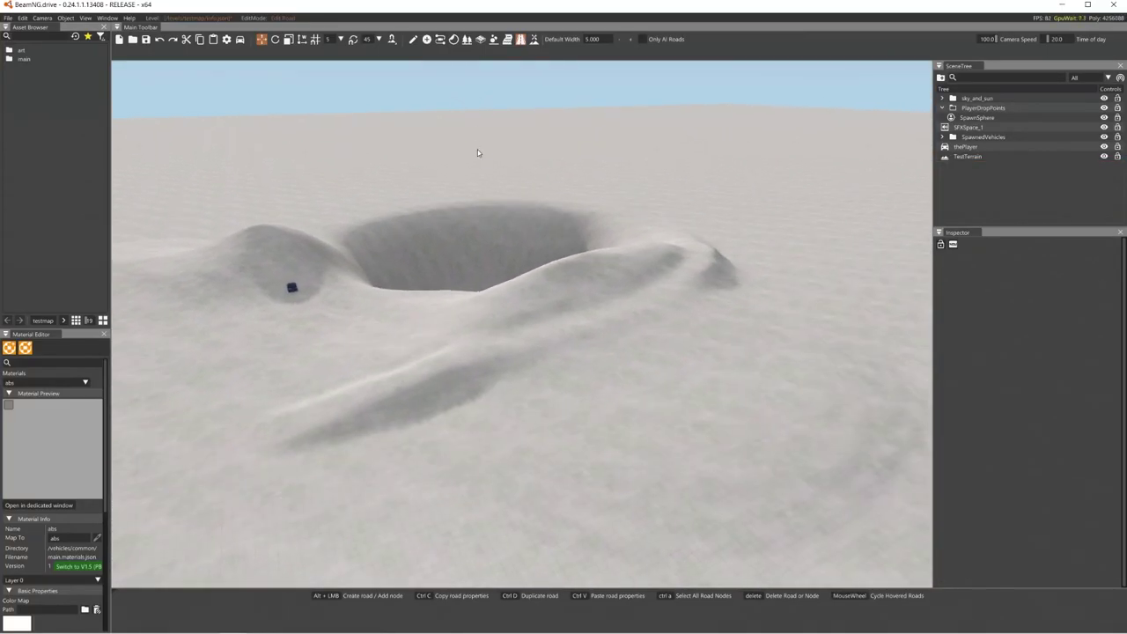
key(d)
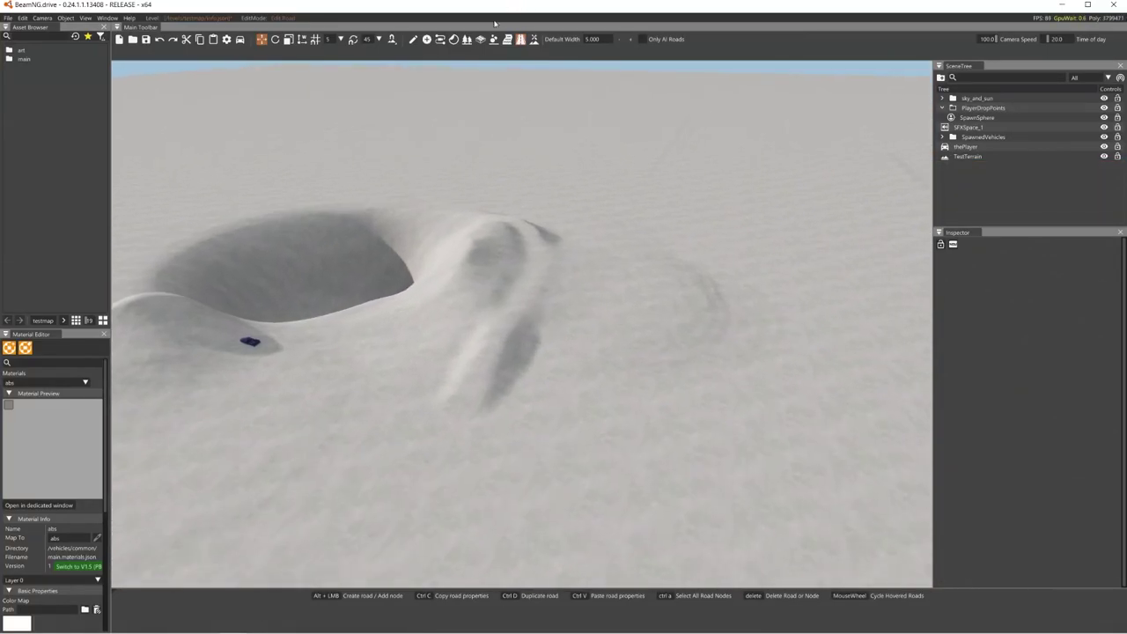
Step: Start a river on the flat ground beyond the truck and run its nodes toward the crater rim
click(509, 39)
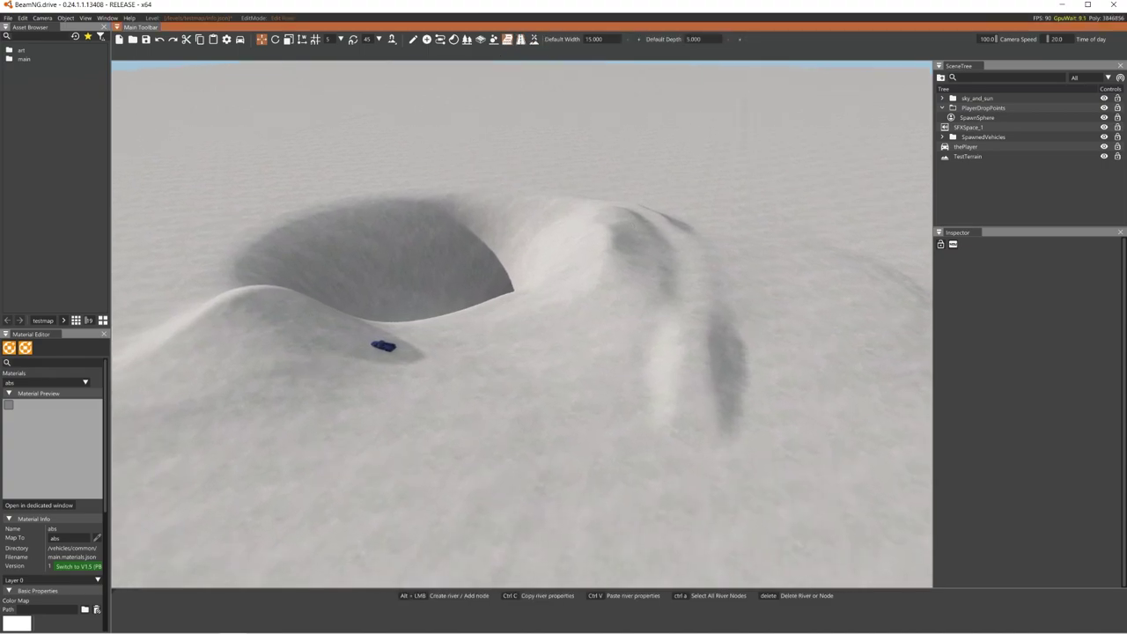
key(w)
right_drag(528, 300, 637, 378)
key(s)
key(w)
alt+click(660, 385)
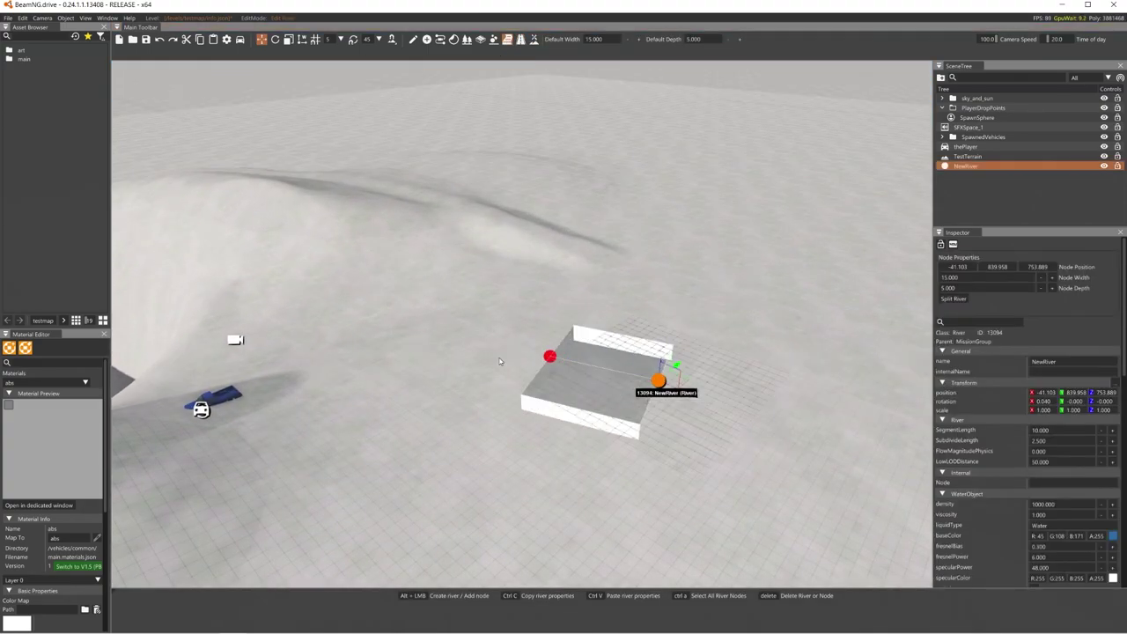
alt+click(386, 330)
alt+click(162, 288)
key(a)
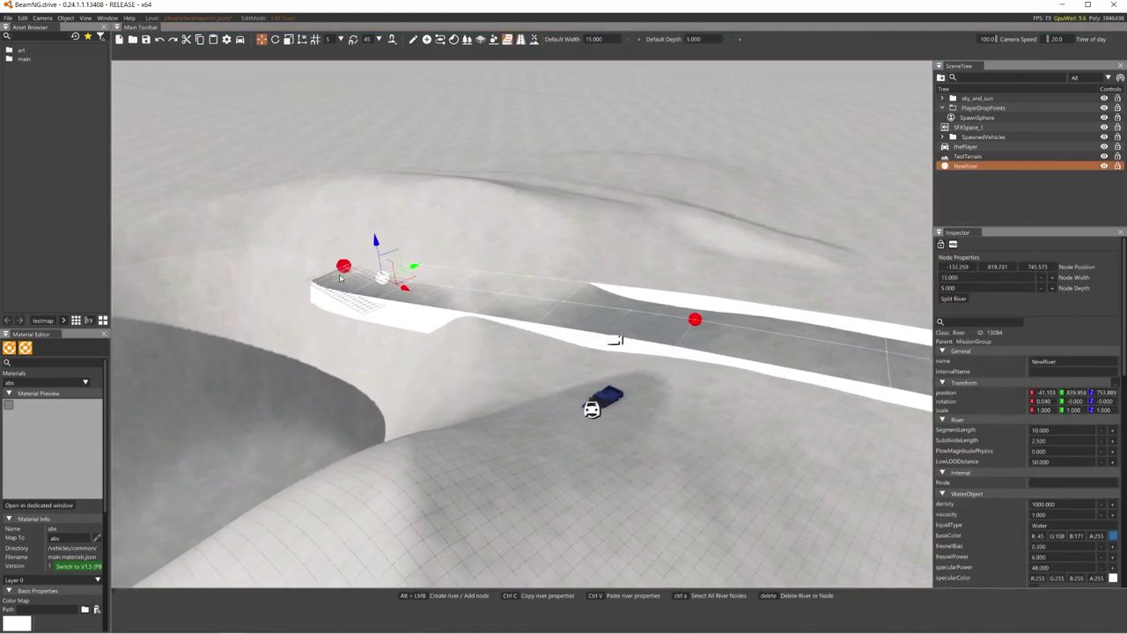
Step: Extend the river around the crater rim with further nodes until it loops back into the crater
alt+click(346, 276)
key(a)
alt+click(334, 365)
alt+click(425, 467)
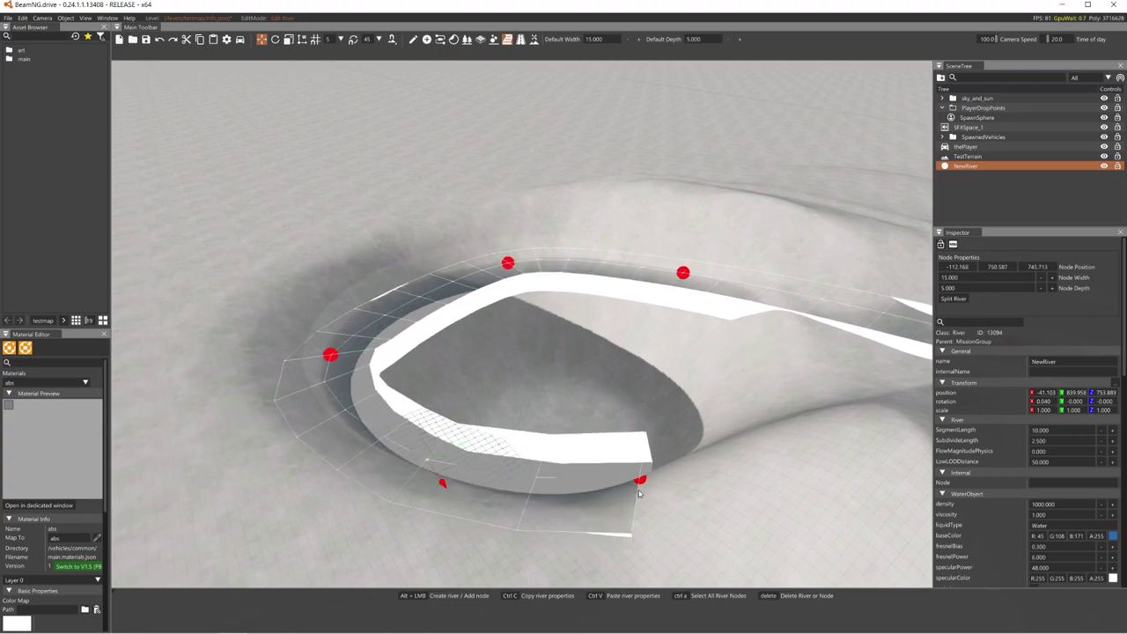
alt+click(642, 486)
alt+click(710, 410)
alt+click(608, 338)
Step: Undo all the river nodes so the river is removed from the crater rim
key(s)
right_drag(633, 378, 591, 350)
key(ctrl+z)
key(ctrl+z)
key(ctrl+z)
key(ctrl+z)
key(ctrl+z)
key(ctrl+z)
key(w)
key(ctrl+z)
key(w)
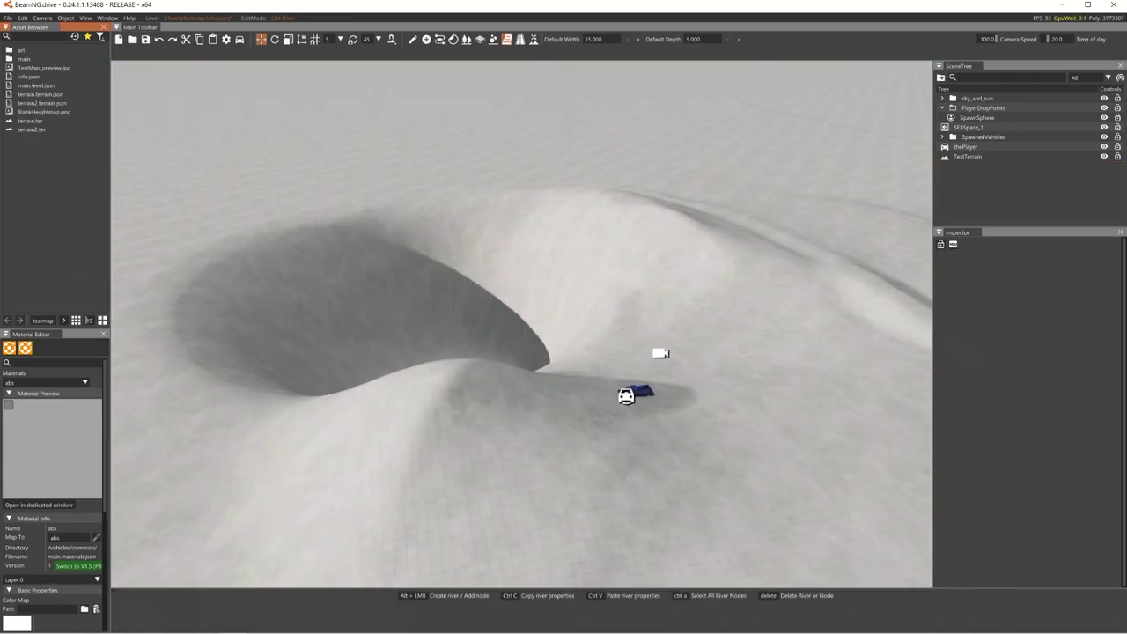
key(w)
right_drag(521, 324, 534, 324)
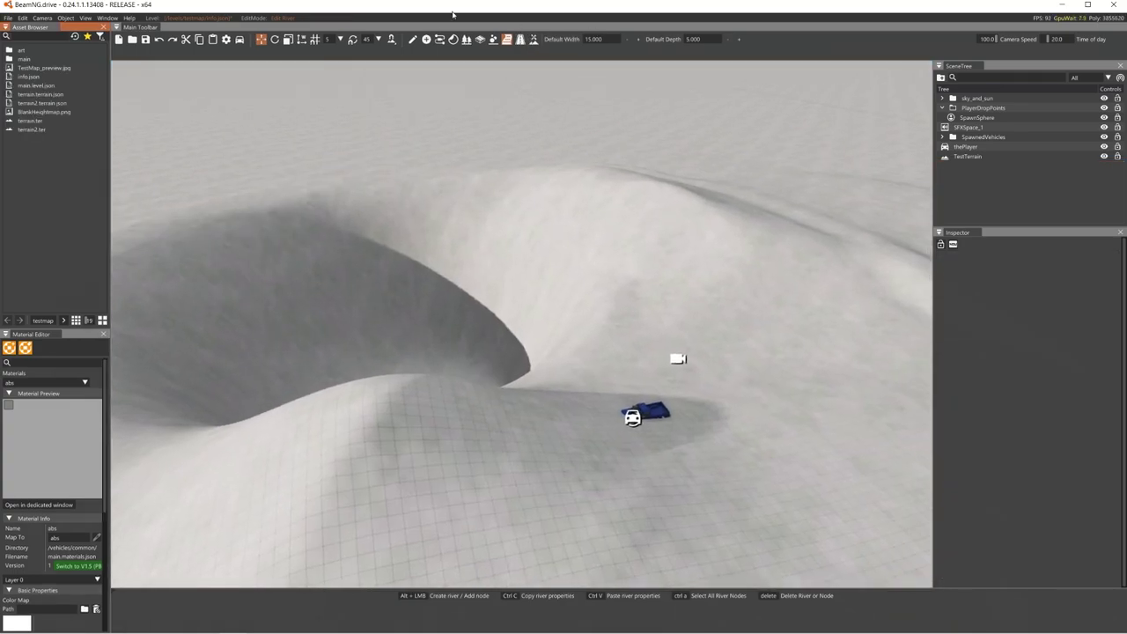
right_drag(499, 130, 517, 139)
key(s)
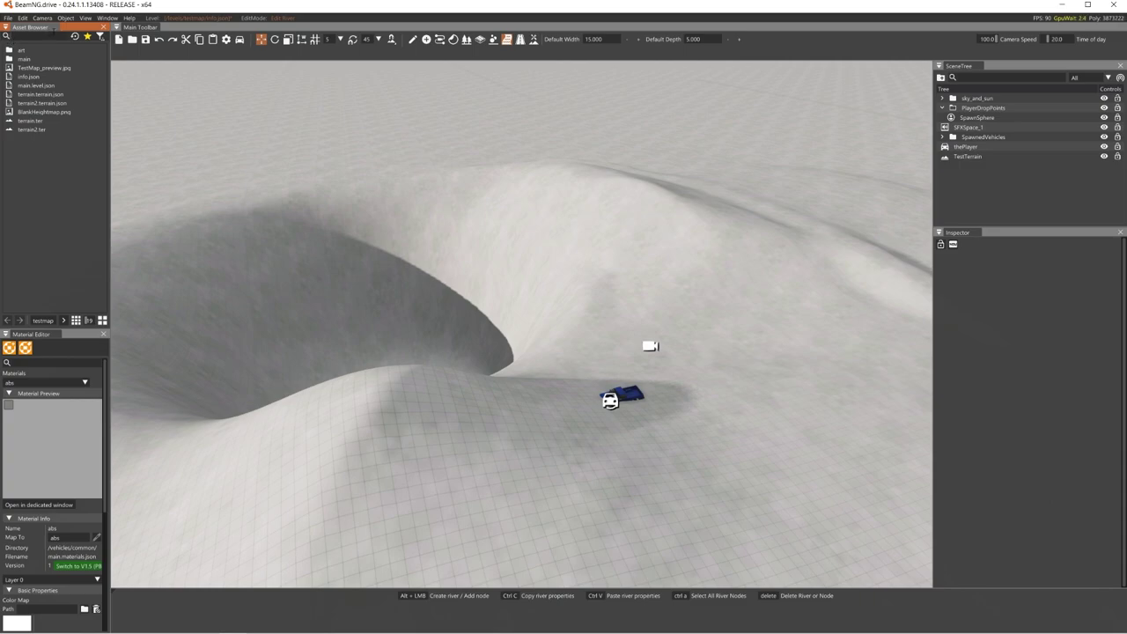
drag(53, 29, 43, 288)
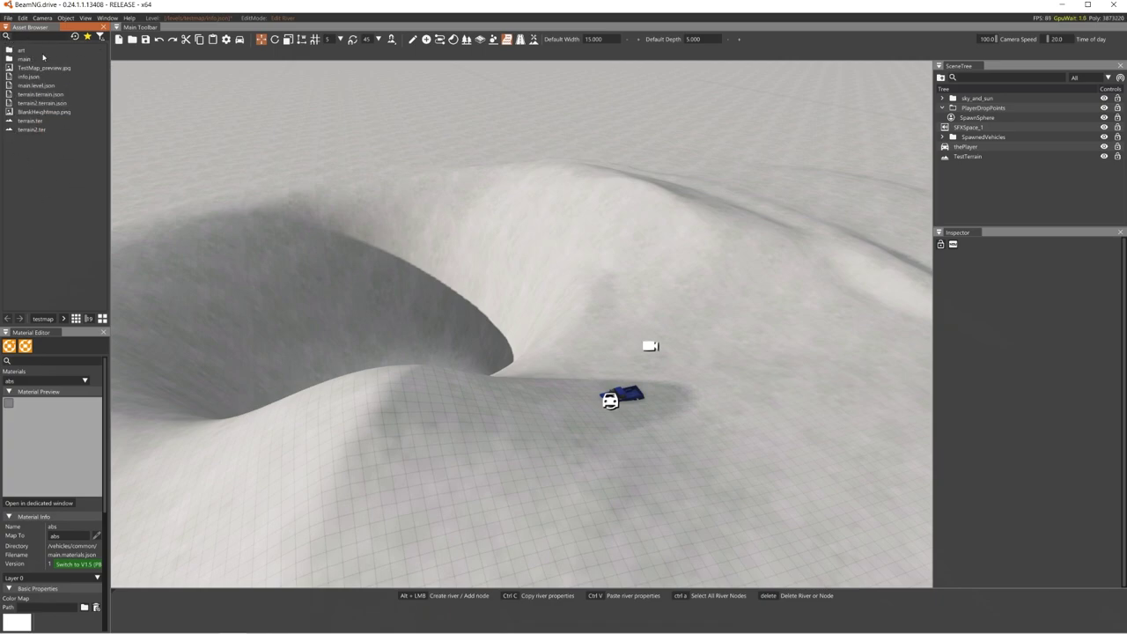
Step: Filter the asset browser to dae files only by disabling every other file type
click(103, 37)
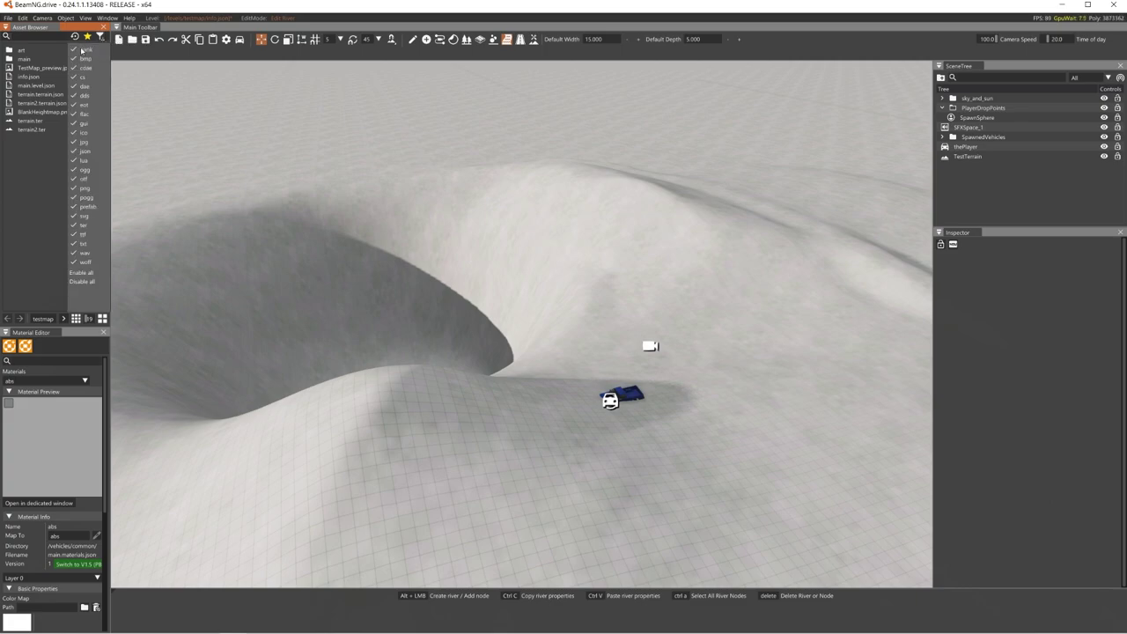
click(81, 282)
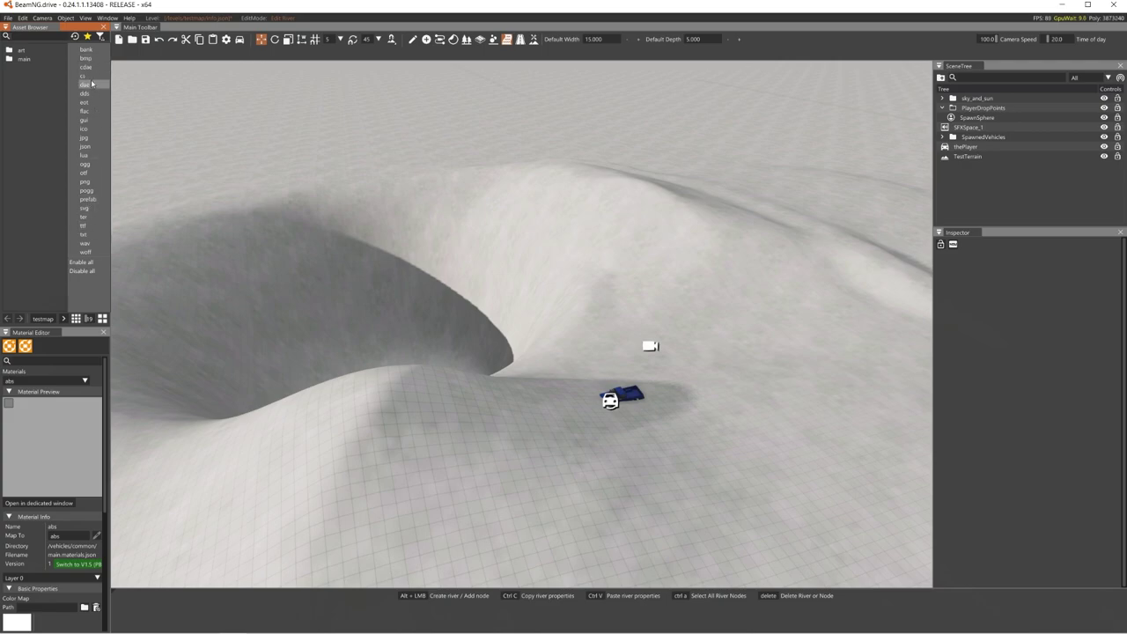
click(24, 96)
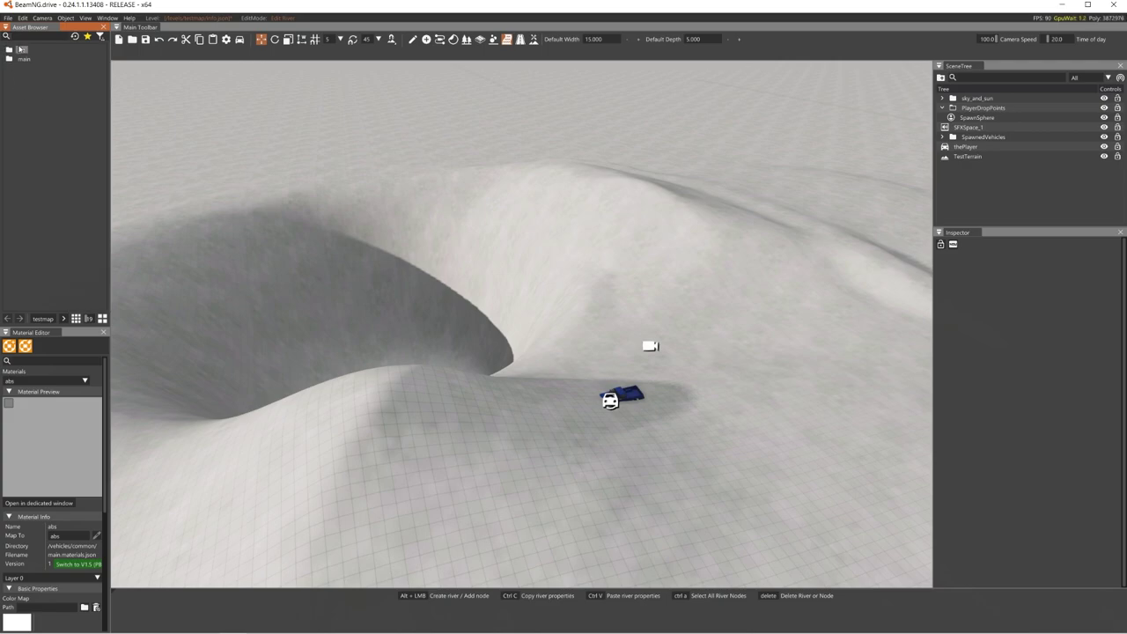
right_drag(488, 207, 415, 191)
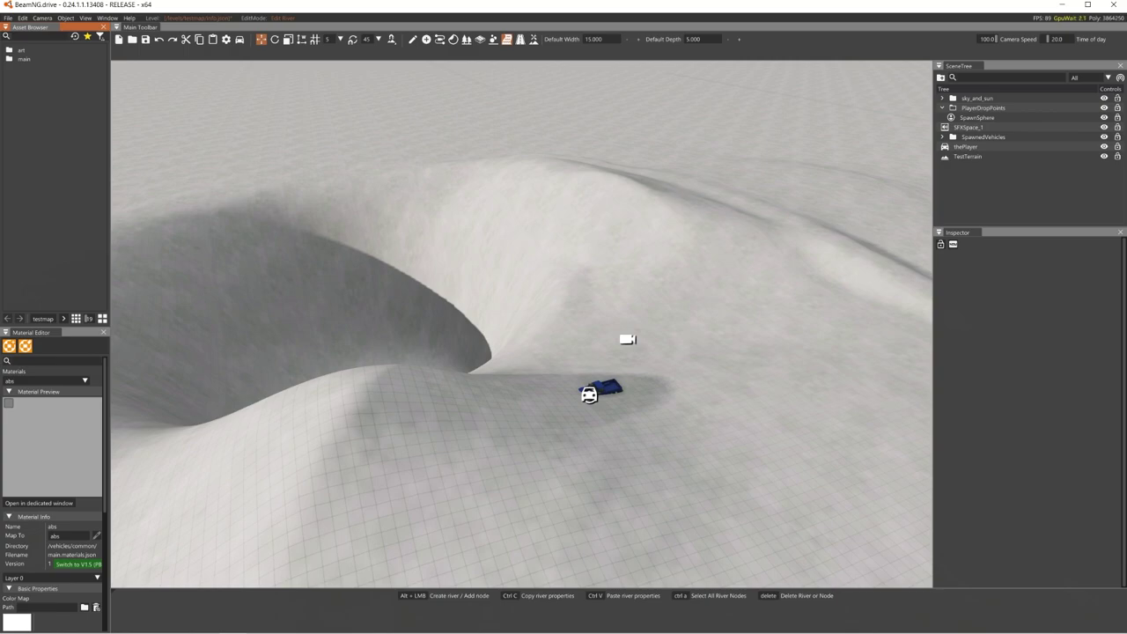
right_drag(416, 190, 392, 186)
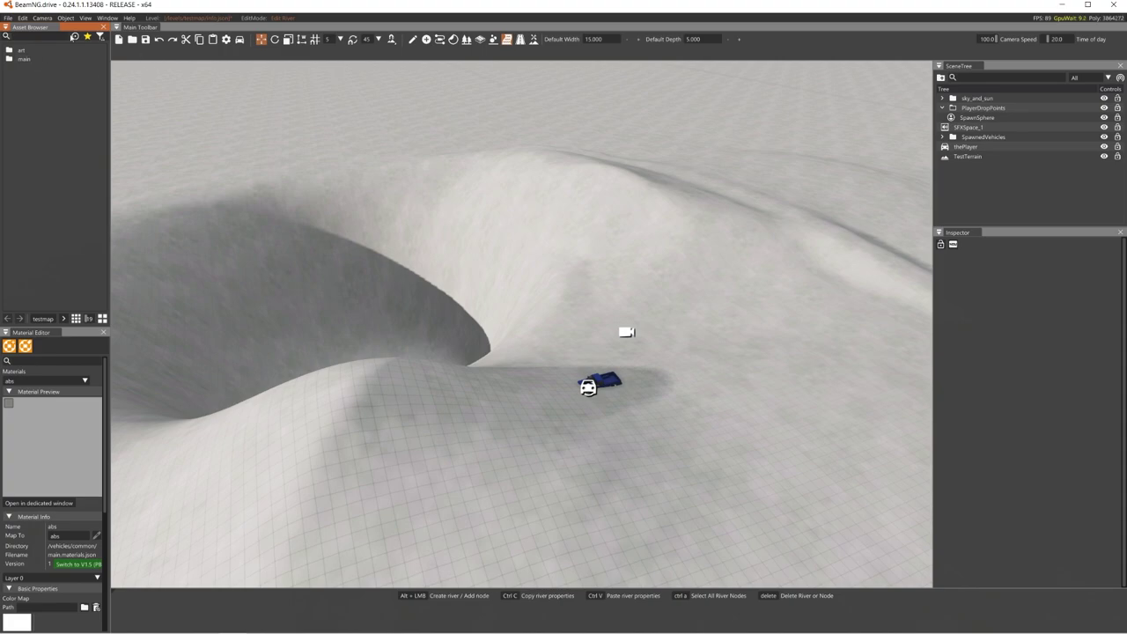
click(102, 37)
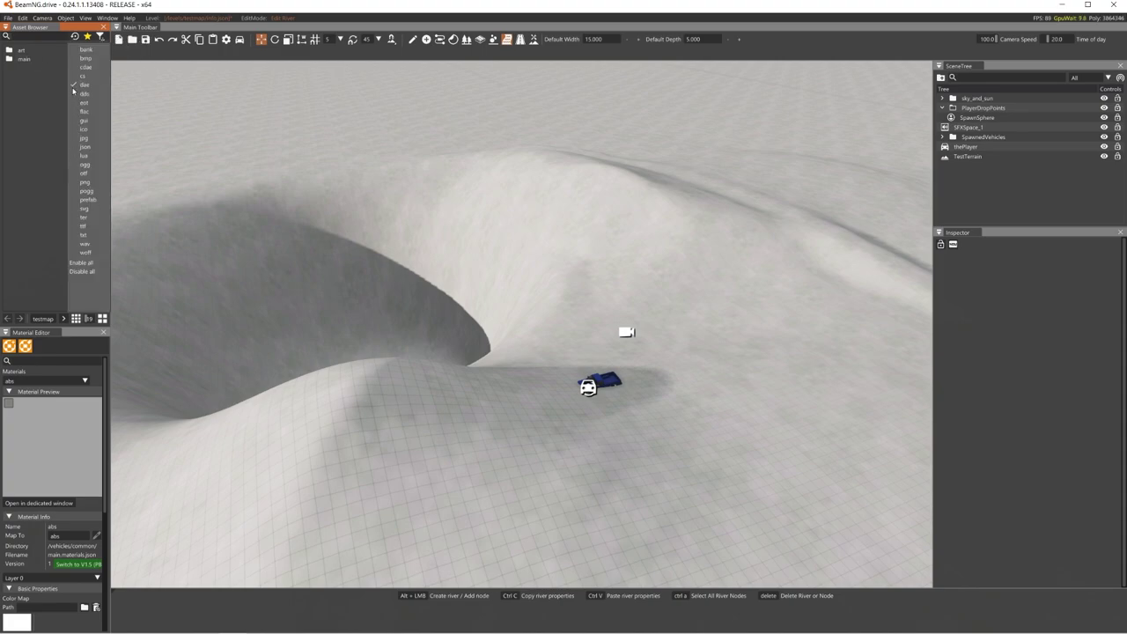
click(51, 91)
right_drag(701, 291, 679, 296)
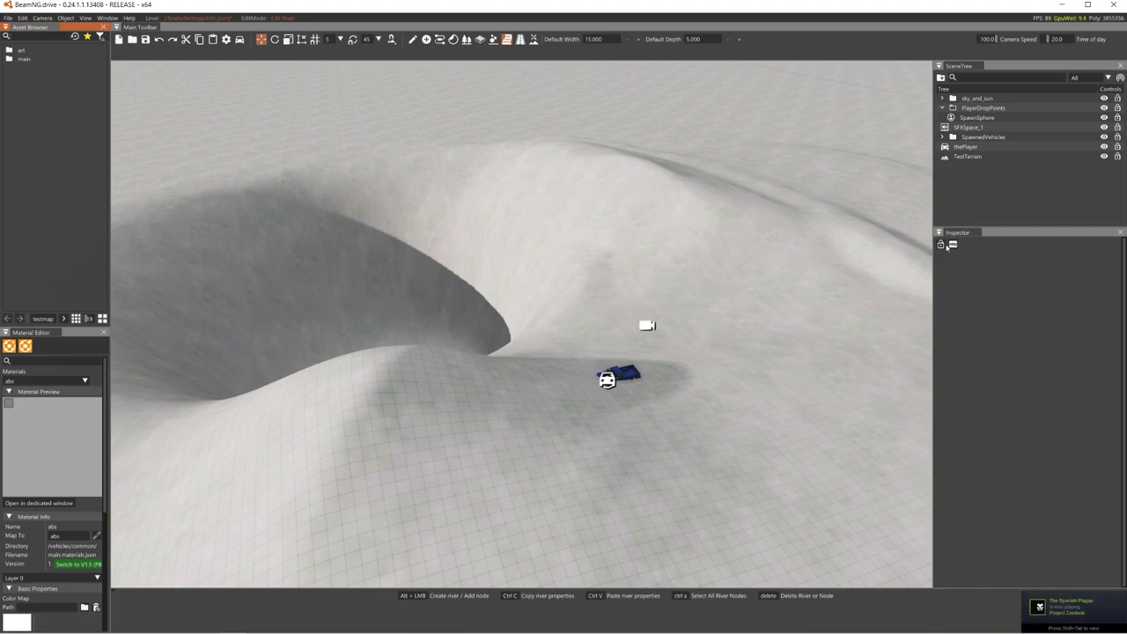
Step: Browse to the level's art/shapes/misc folder and place gm_curb_01.dae on the terrain beside the truck
double_click(22, 51)
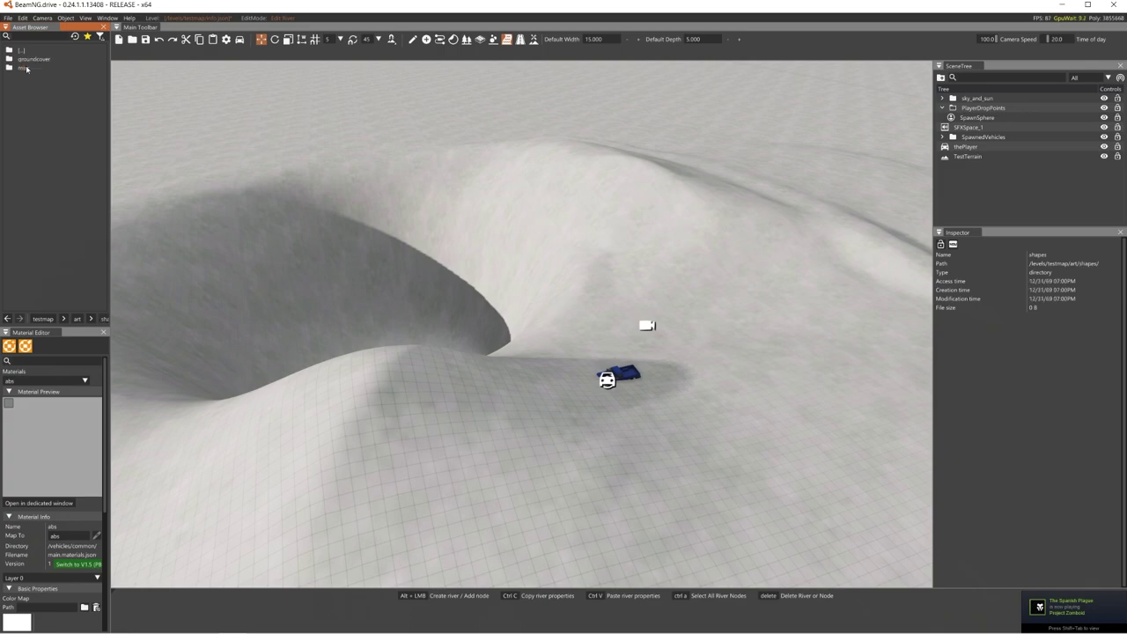
double_click(21, 67)
scroll(42, 131, down, 5)
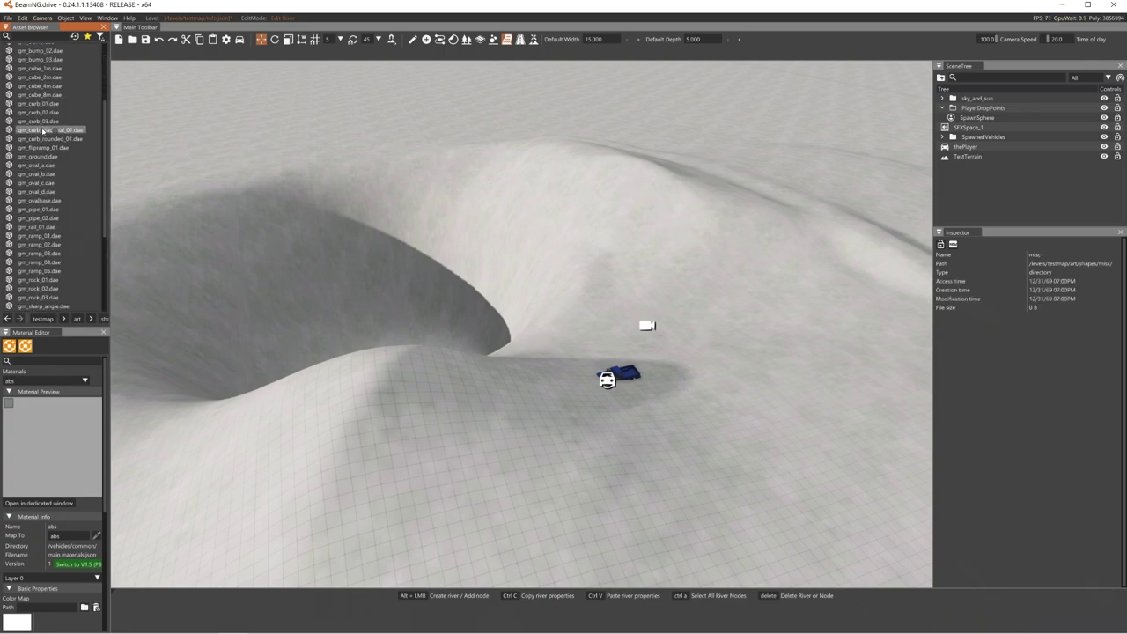
scroll(41, 133, up, 5)
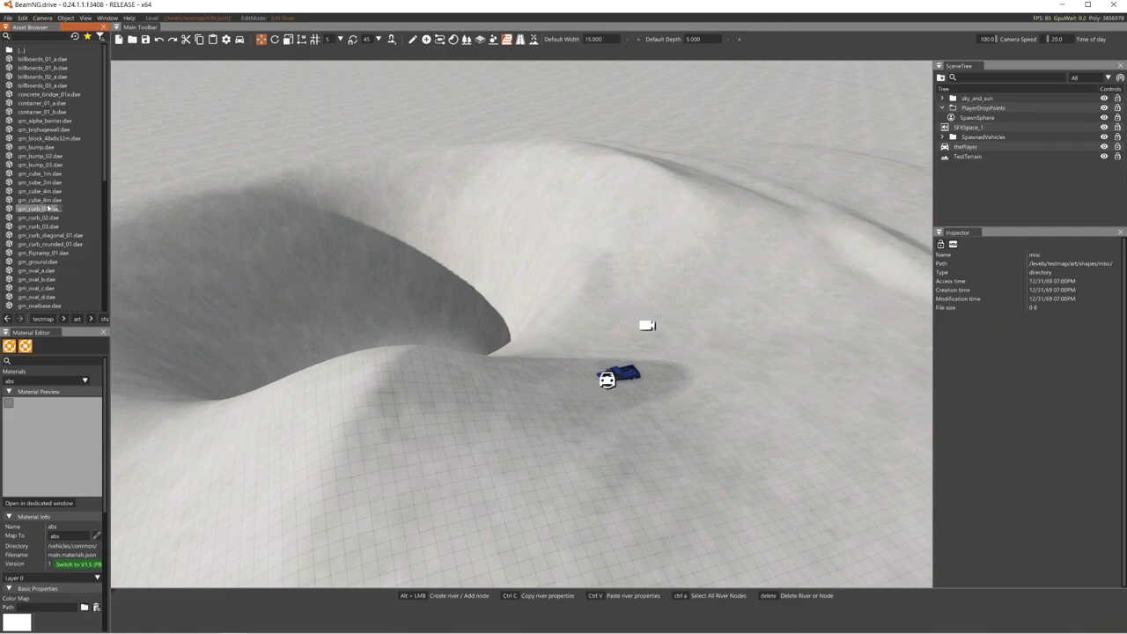
drag(49, 209, 673, 417)
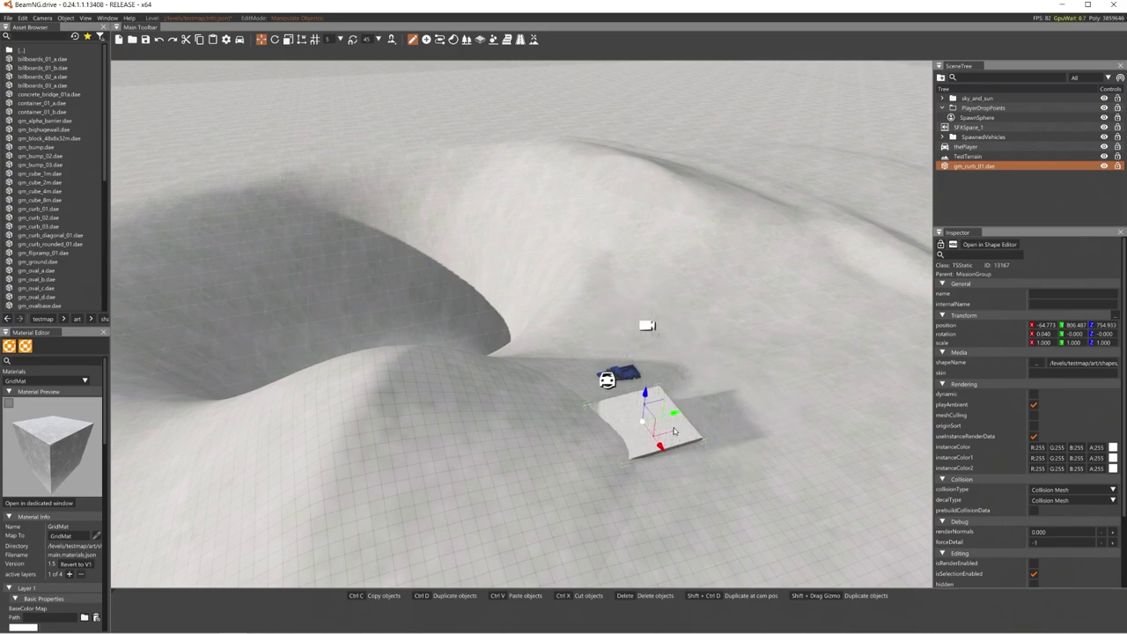
Step: Try tilting the placed curb ramp with the rotate gizmo, then undo the rotation
right_drag(674, 429, 563, 318)
key(w)
key(2)
mouse_move(460, 215)
mouse_down()
mouse_move(448, 256)
mouse_move(451, 225)
mouse_move(439, 214)
mouse_move(458, 213)
mouse_up()
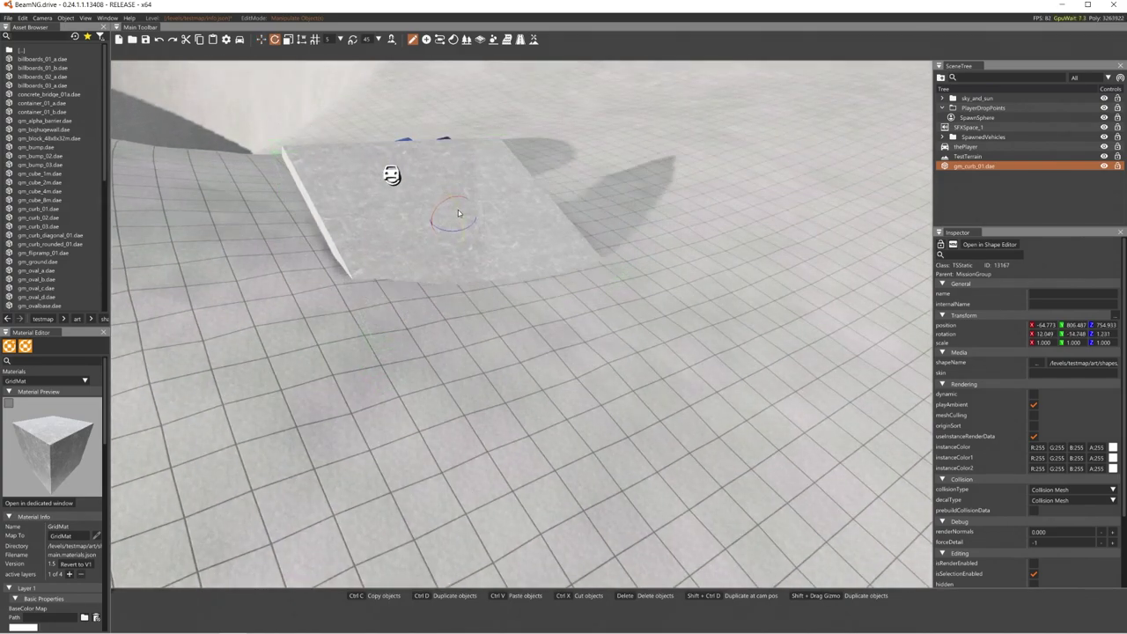
key(d)
right_drag(521, 423, 427, 330)
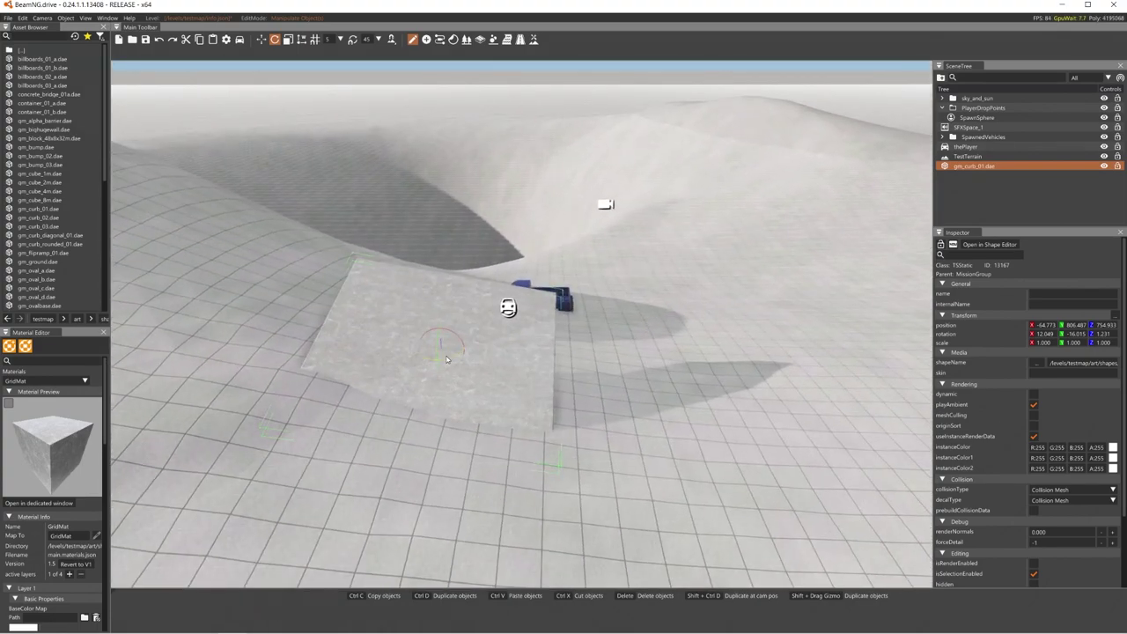
key(ctrl+z)
Step: Move the curb ramp past the truck onto the ground near the crater and turn it to about -49° around its vertical axis
key(1)
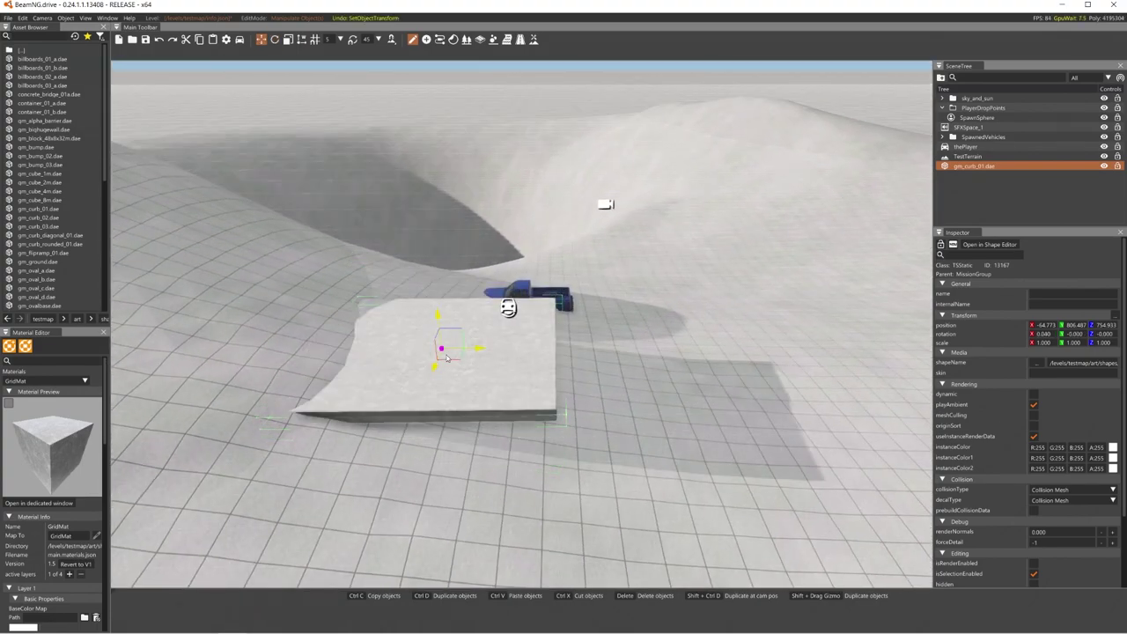
drag(450, 361, 627, 231)
key(2)
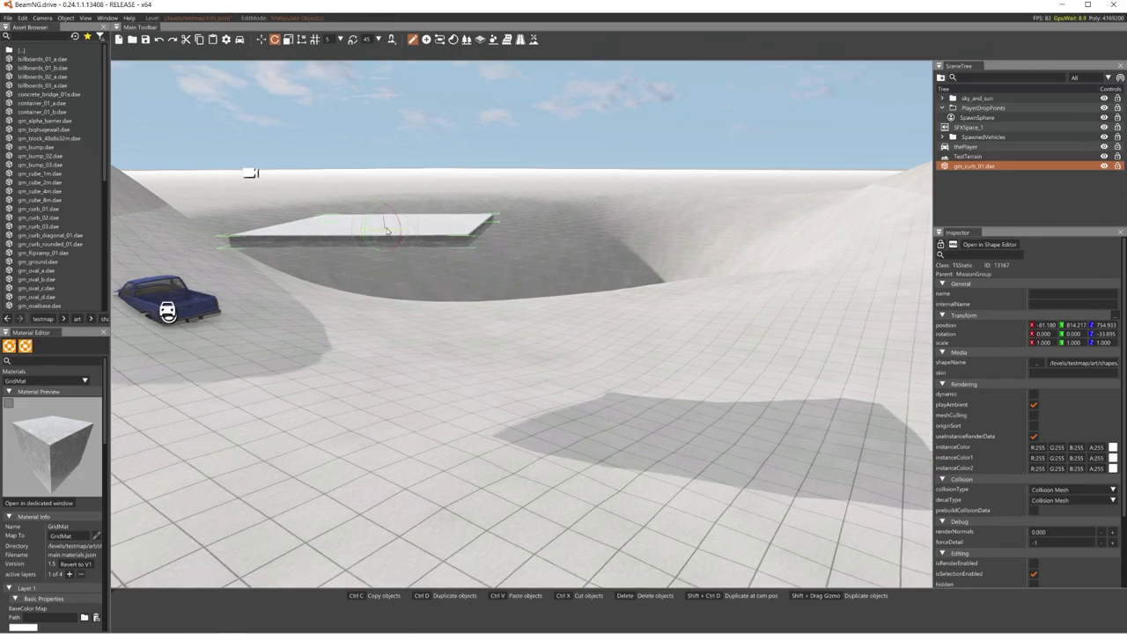
key(1)
drag(387, 230, 596, 379)
right_drag(595, 379, 634, 494)
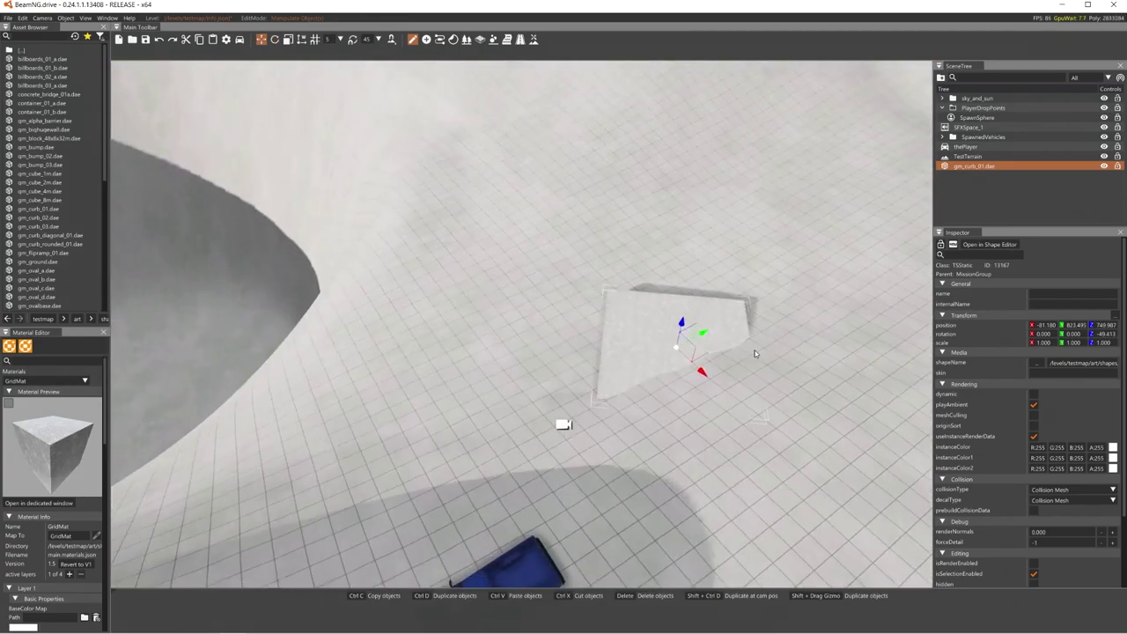
Step: Move the curb ramp to the crater's edge, rotate it to about 10°, -9° and -43° along the slope, and save the level
drag(691, 349, 420, 298)
click(483, 296)
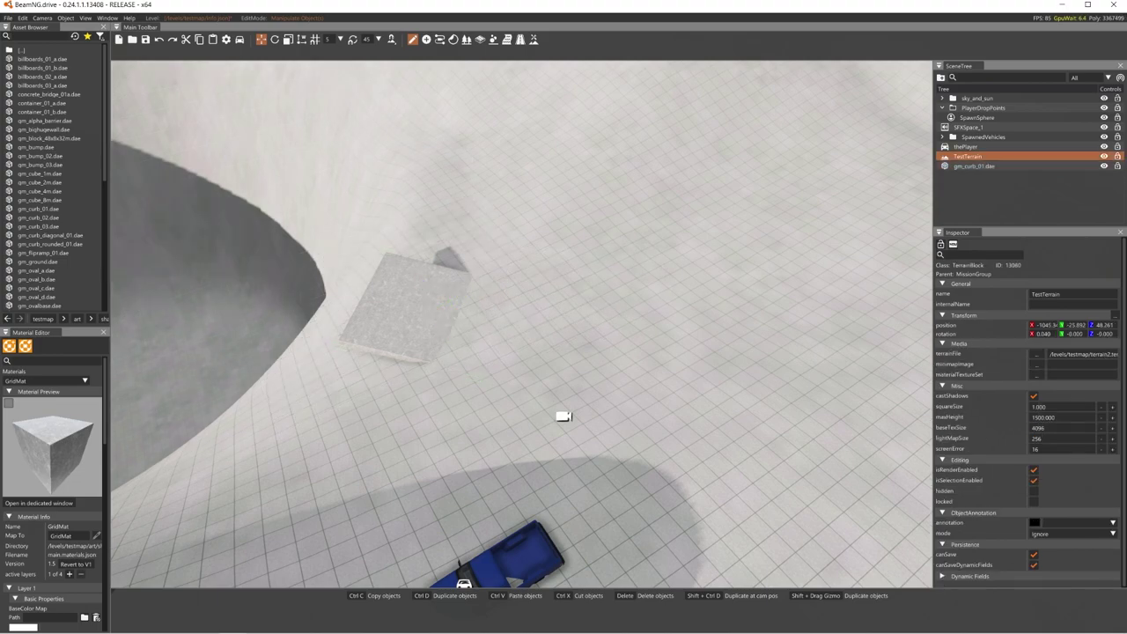
right_drag(484, 297, 485, 296)
key(s)
click(387, 394)
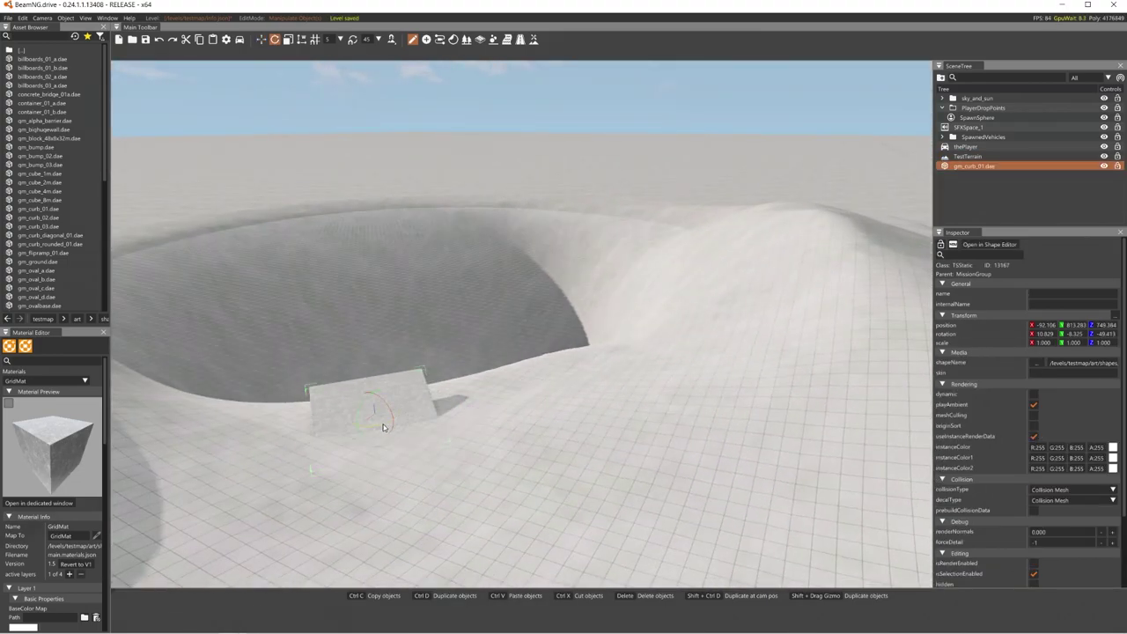
key(1)
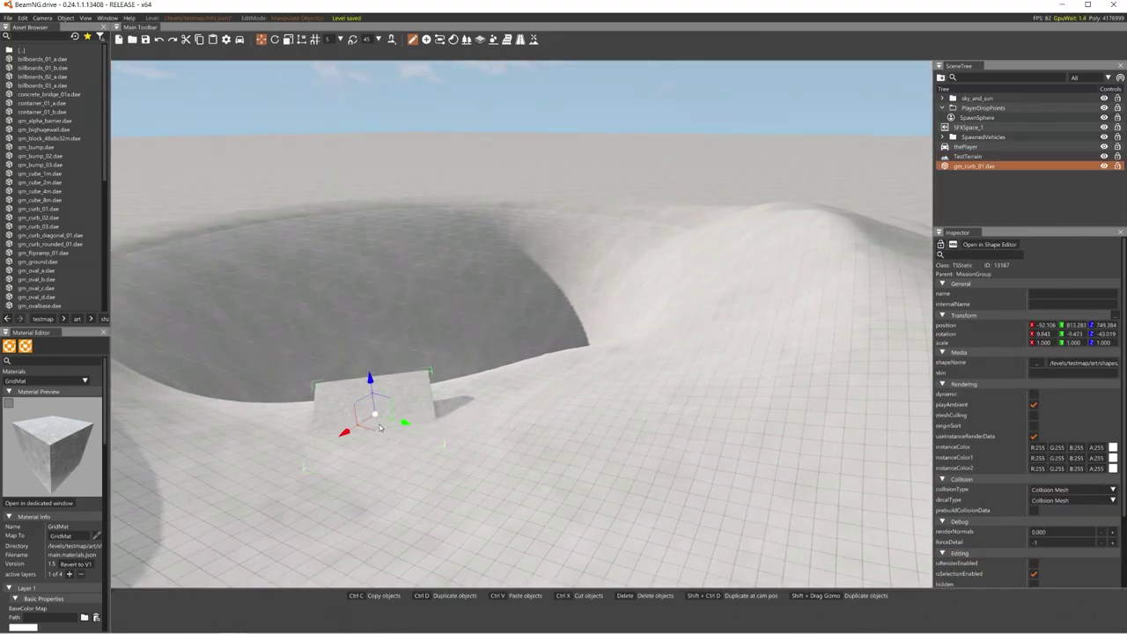
Step: Leave the editor for driving mode and recover the truck from the terrain it is buried in
key(F11)
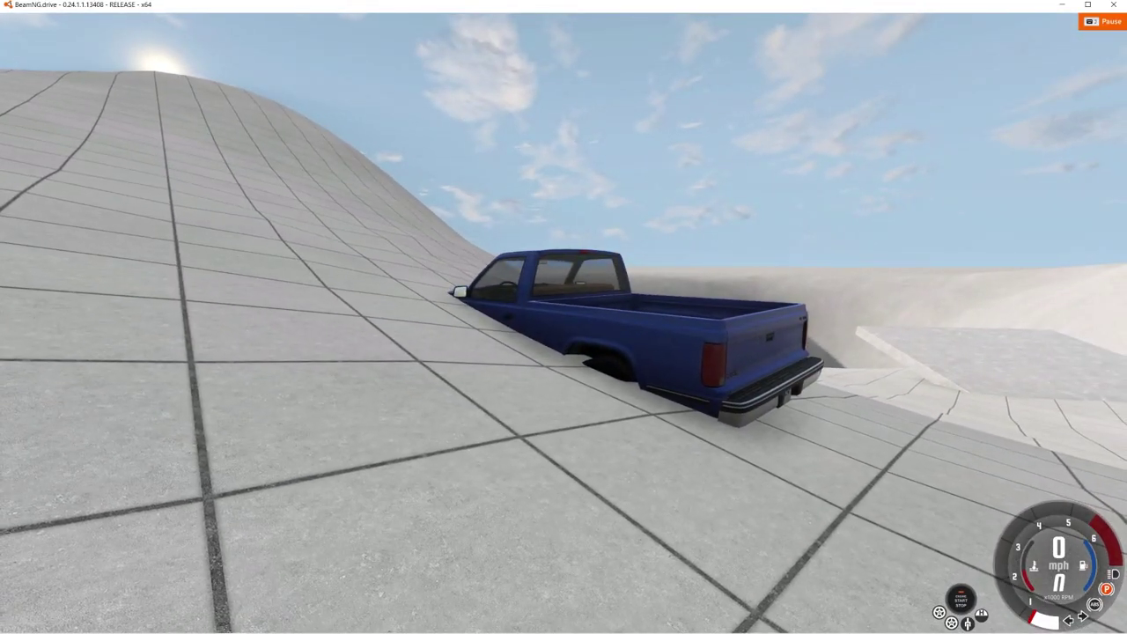
right_drag(564, 317, 313, 306)
key(shift+c)
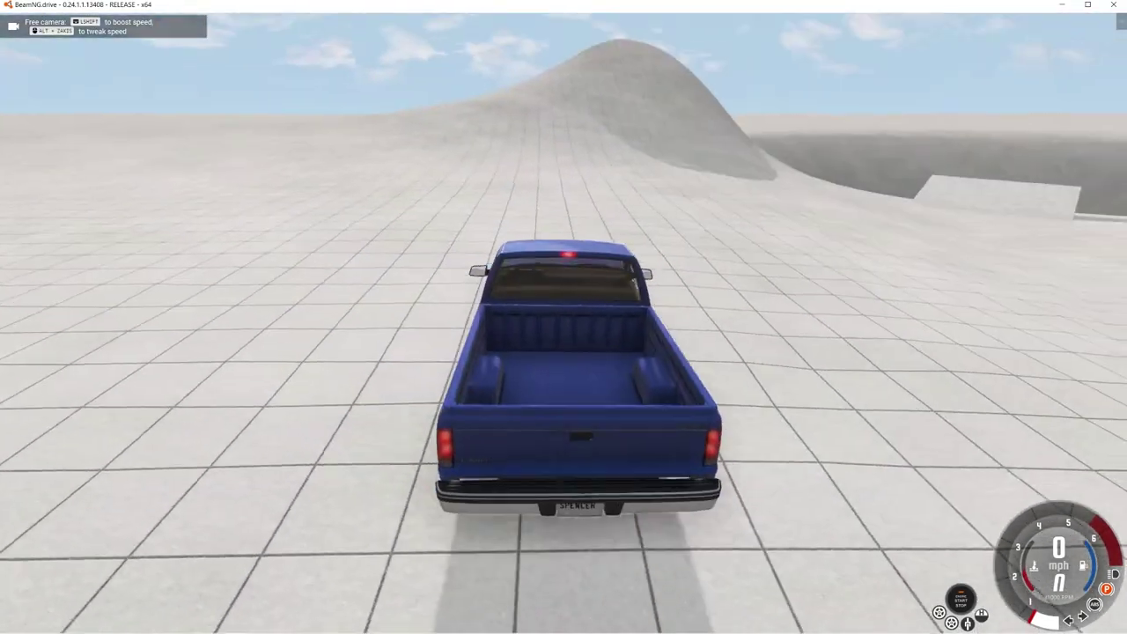
key(Insert)
key(q)
Step: Examine the truck in the crater and the surrounding sculpted terrain with the free camera, from above and close up
right_drag(564, 318, 656, 318)
key(w)
key(d)
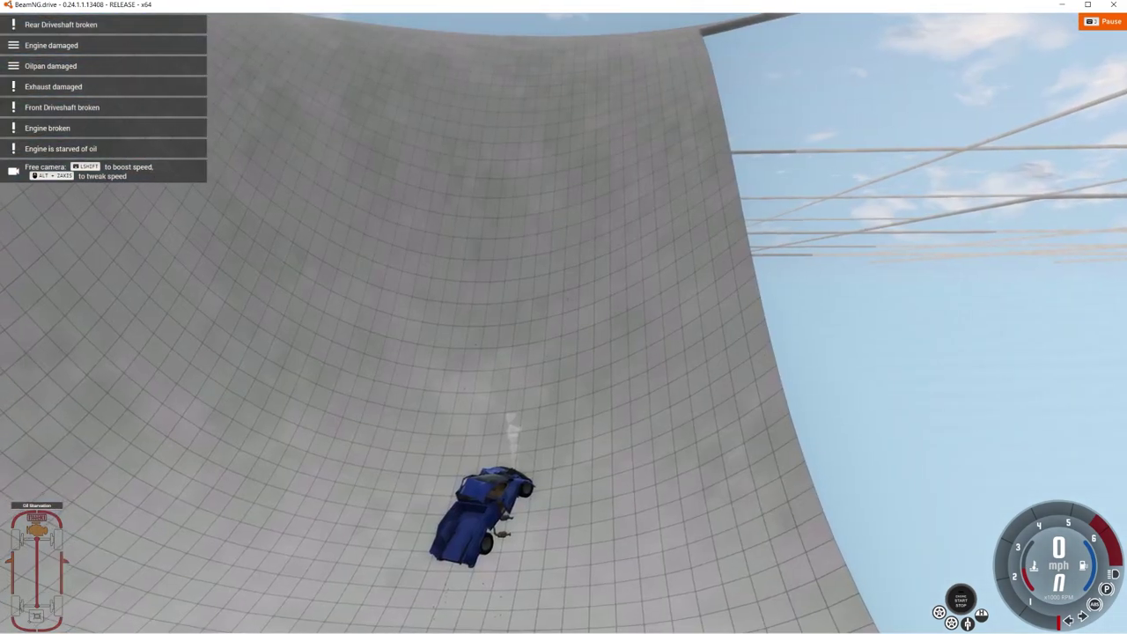
key(s)
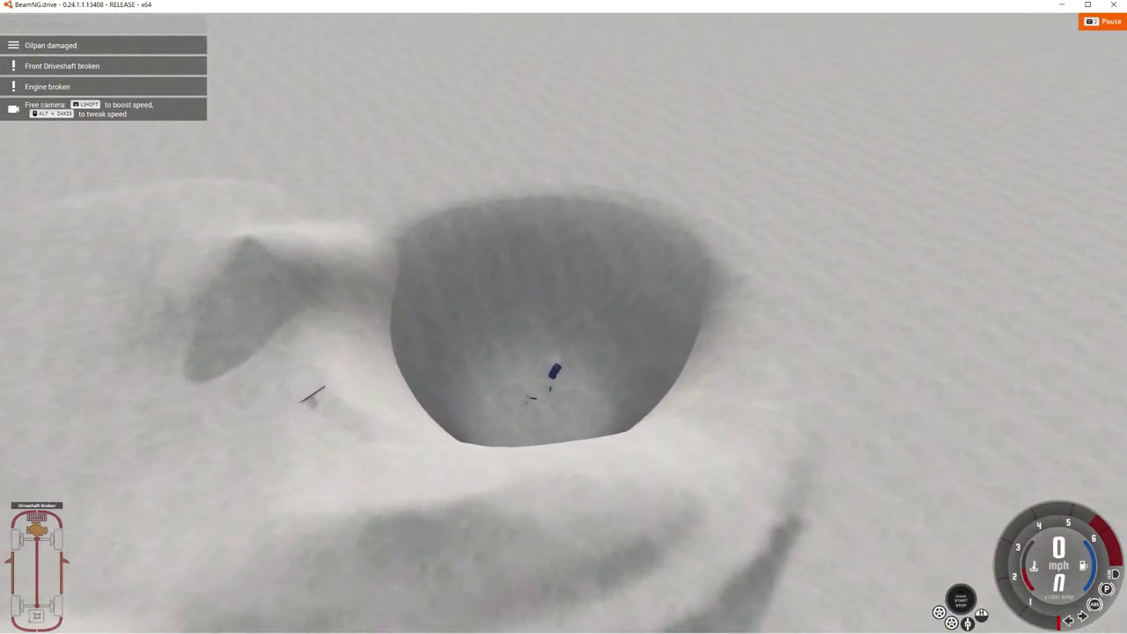
key(w)
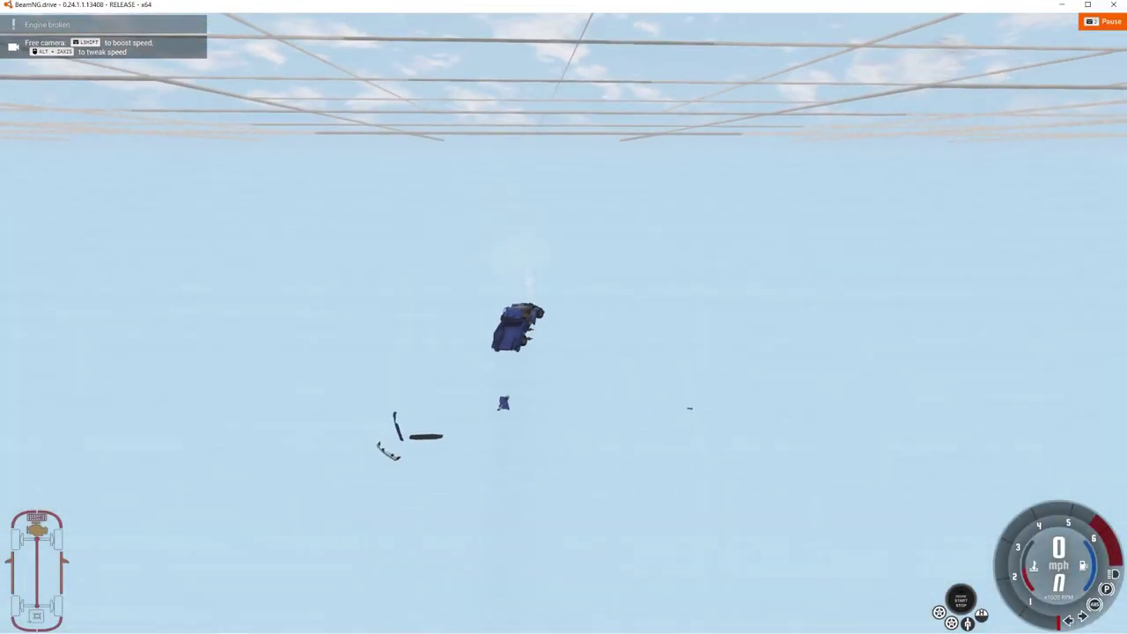
key(w)
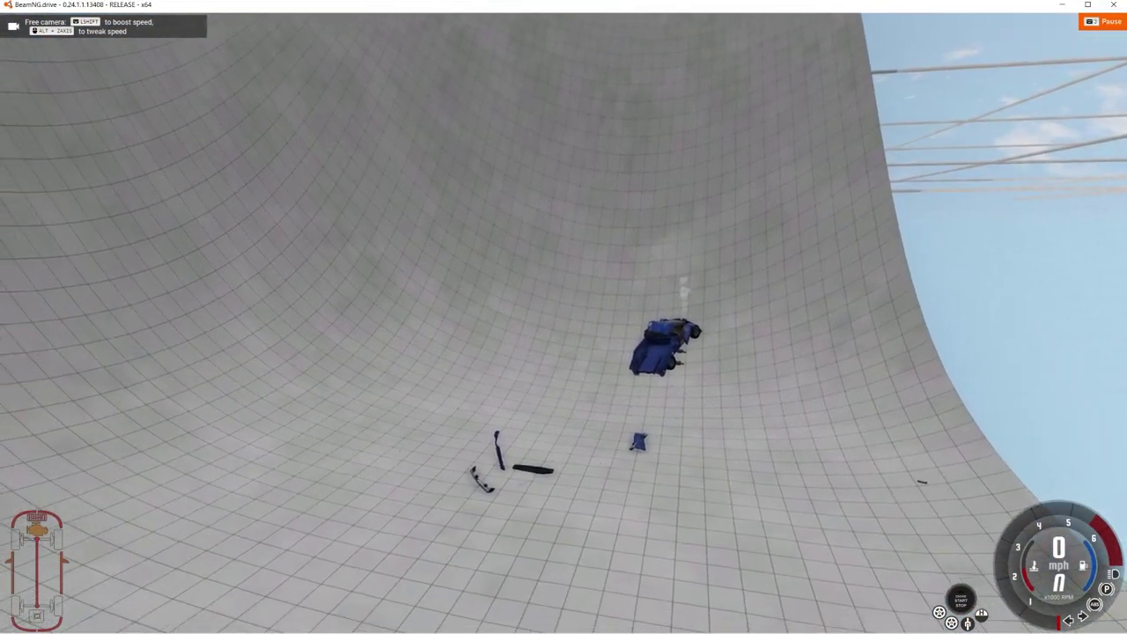
right_drag(564, 317, 515, 356)
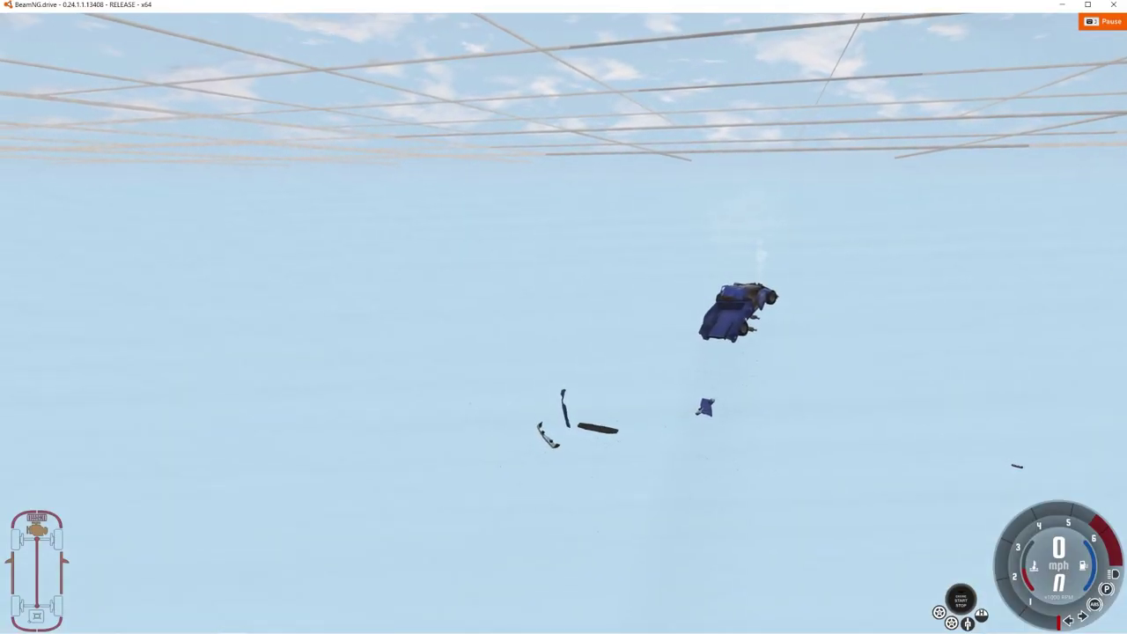